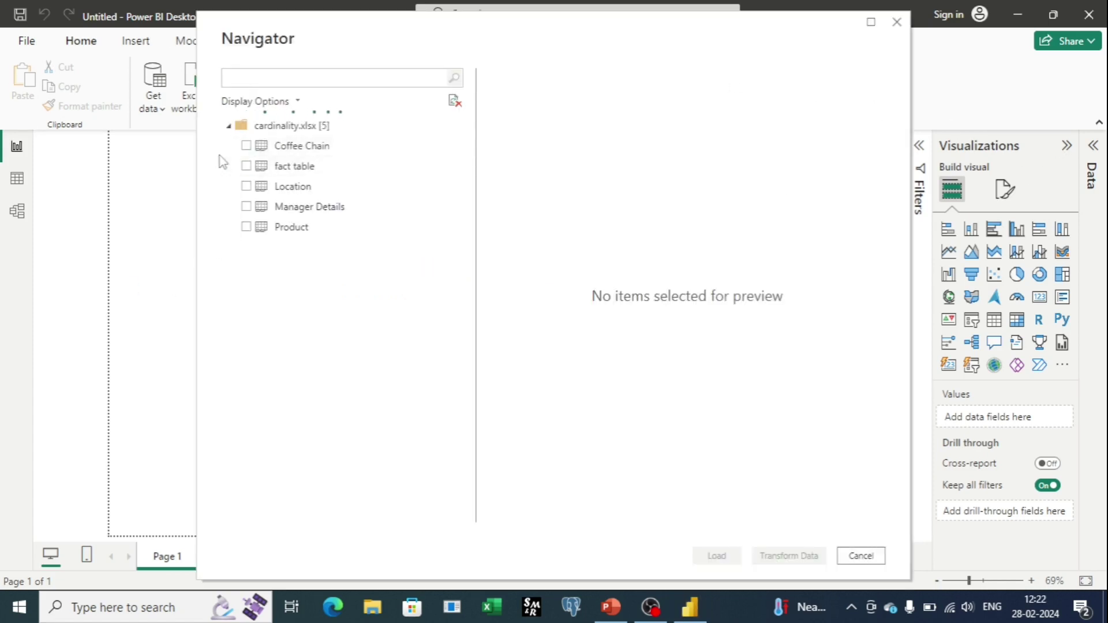
Step: Load the fact table, Location and Product tables from cardinality.xlsx into the report
{"action": "left_click", "coordinate": [246, 166]}
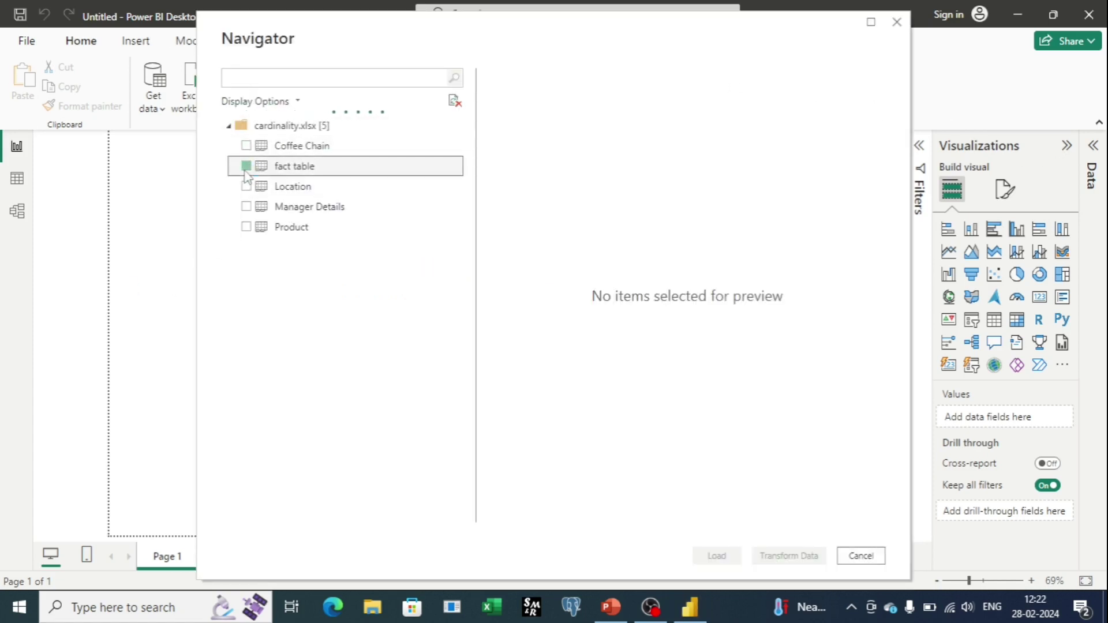
{"action": "left_click", "coordinate": [246, 187]}
{"action": "left_click", "coordinate": [247, 227]}
{"action": "left_click", "coordinate": [717, 556]}
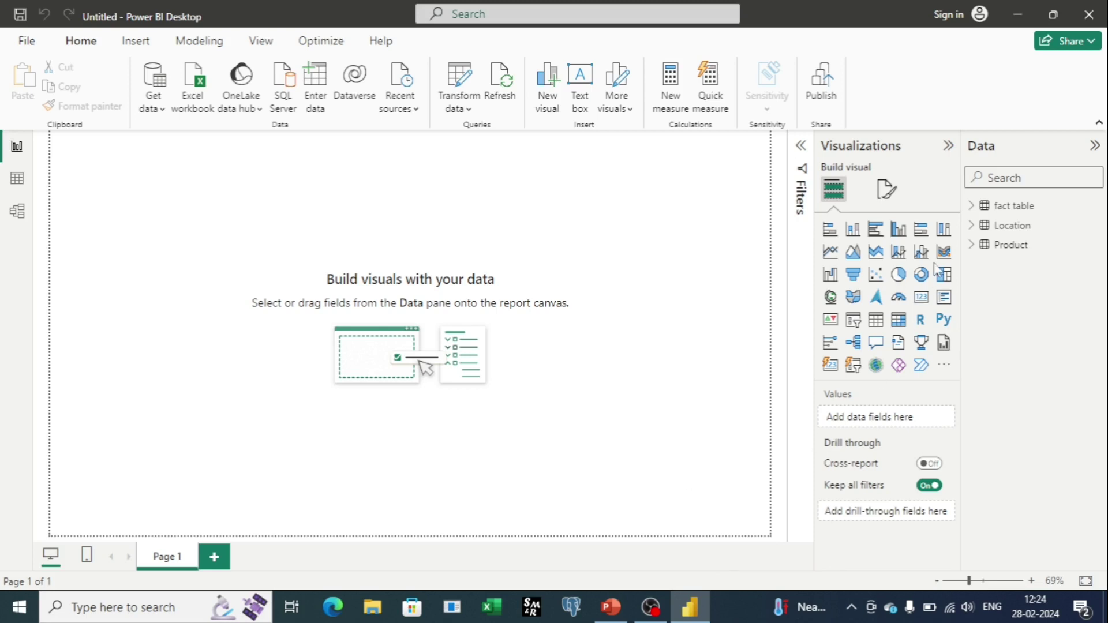
Step: Add a new measure named "Differenece" to the fact table
{"action": "left_click", "coordinate": [972, 207]}
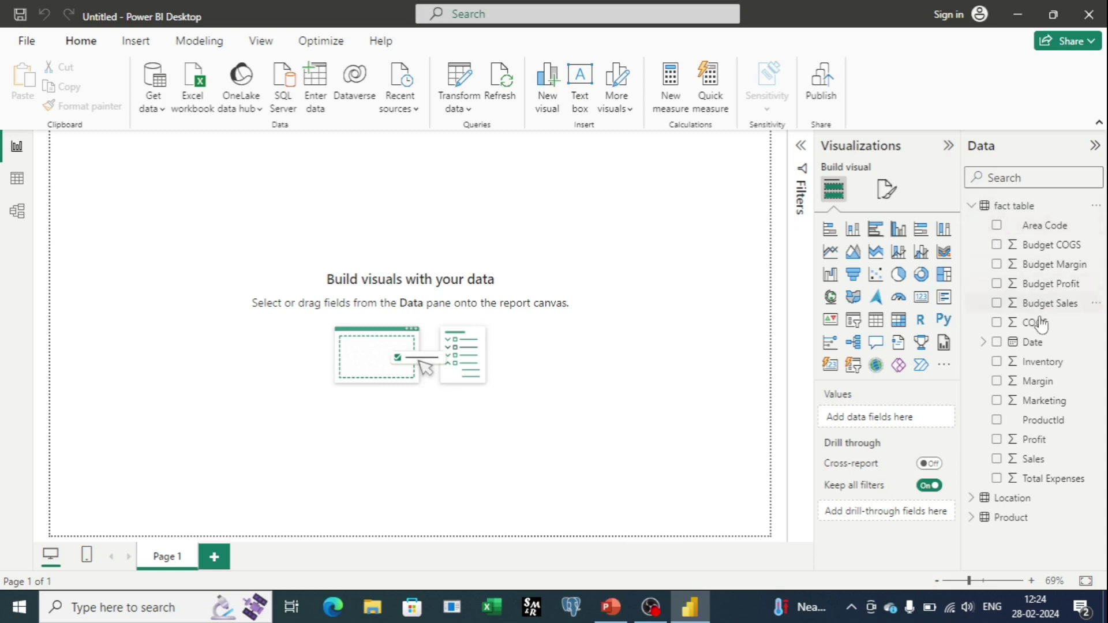
{"action": "left_click", "coordinate": [1044, 306]}
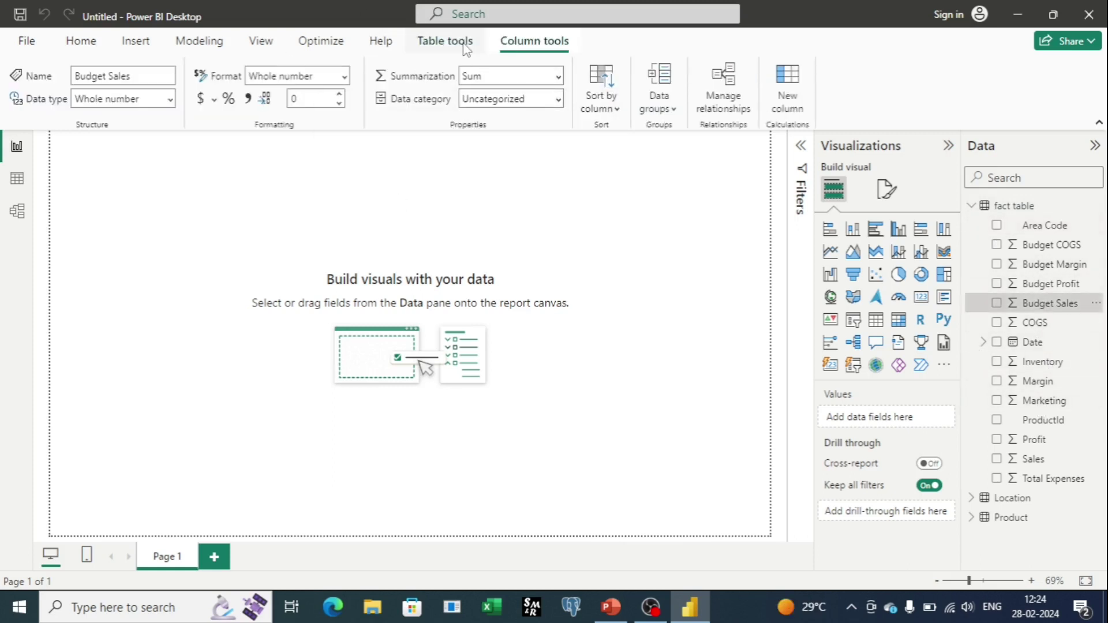
{"action": "left_click", "coordinate": [462, 43]}
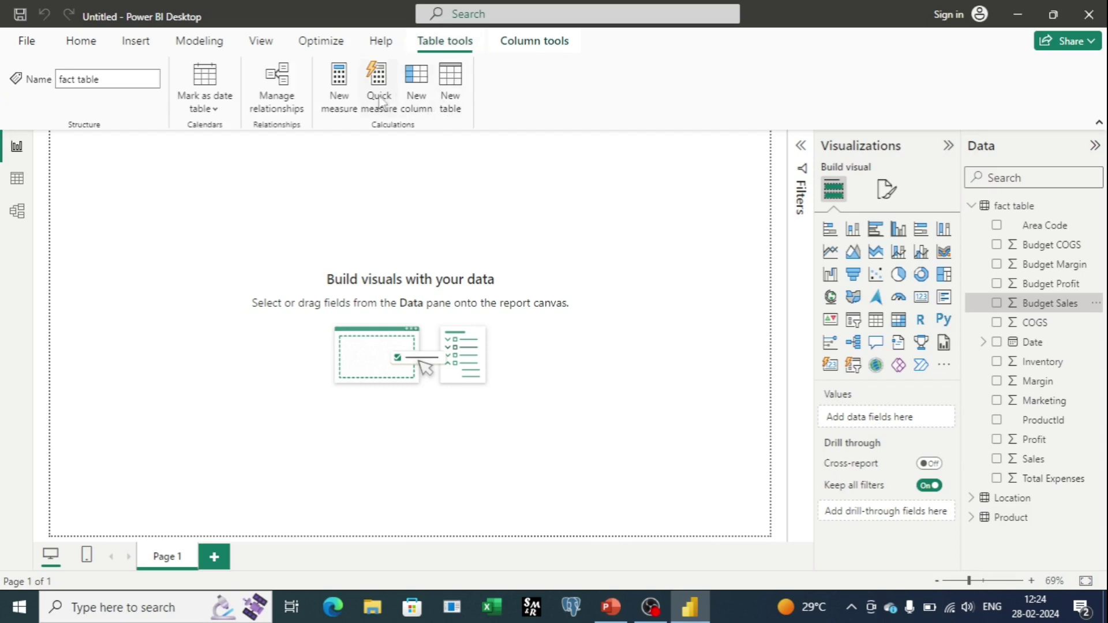
{"action": "left_click", "coordinate": [338, 91]}
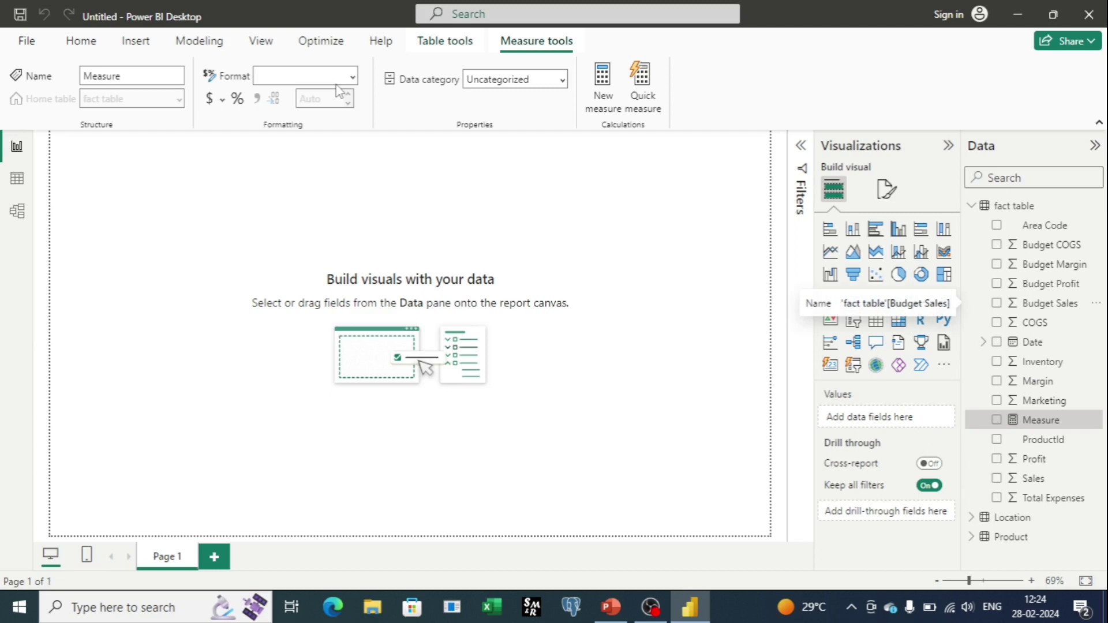
{"action": "type", "text": "Differenece ="}
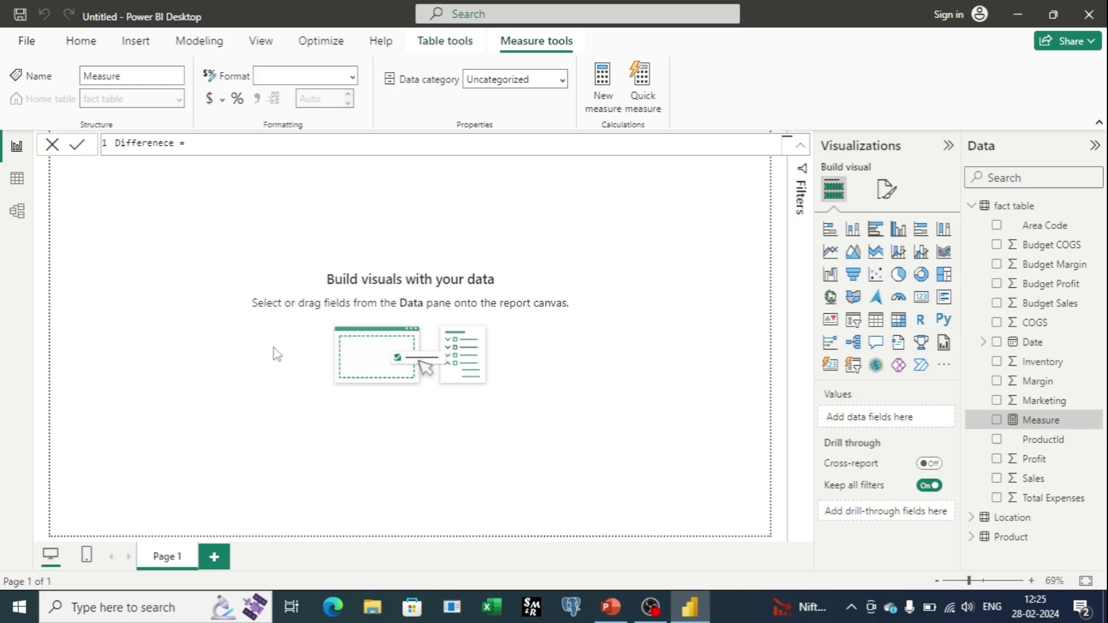
Step: Define the Differenece measure as sum('fact table'[Profit])-SUM('fact table'[Budget Profit])
{"action": "type", "text": "sum"}
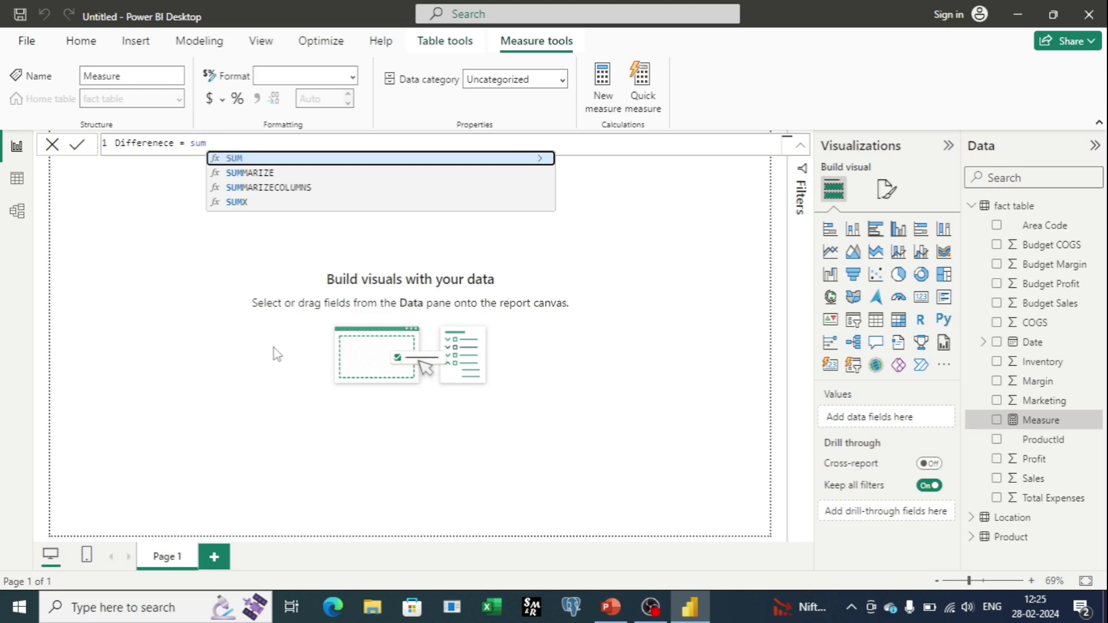
{"action": "type", "text": "("}
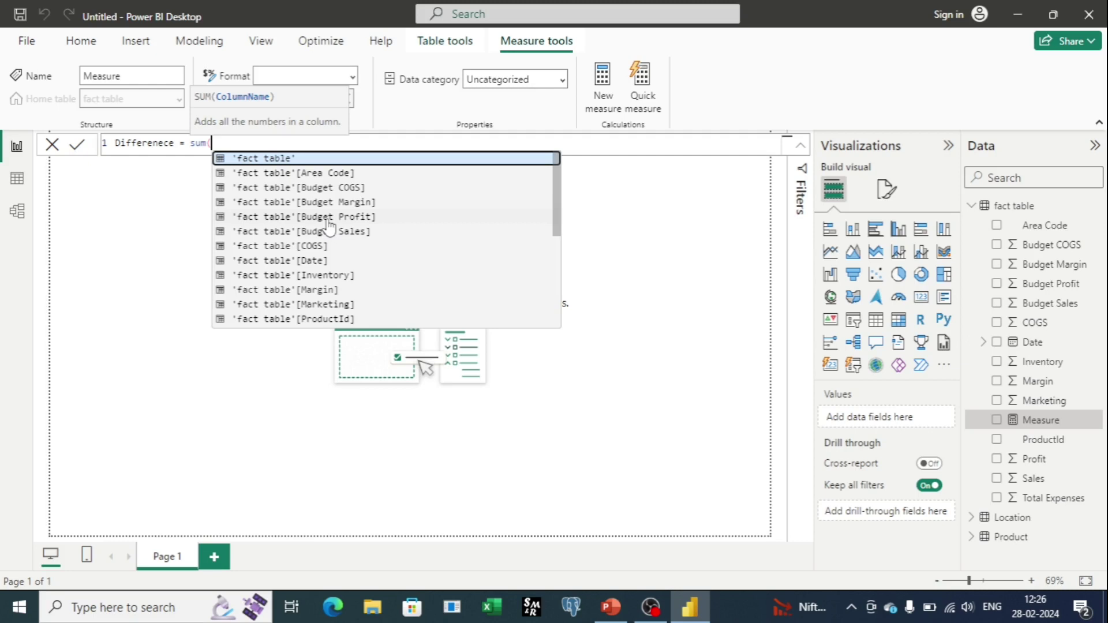
{"action": "scroll", "coordinate": [329, 230], "scroll_direction": "down", "scroll_amount": 2}
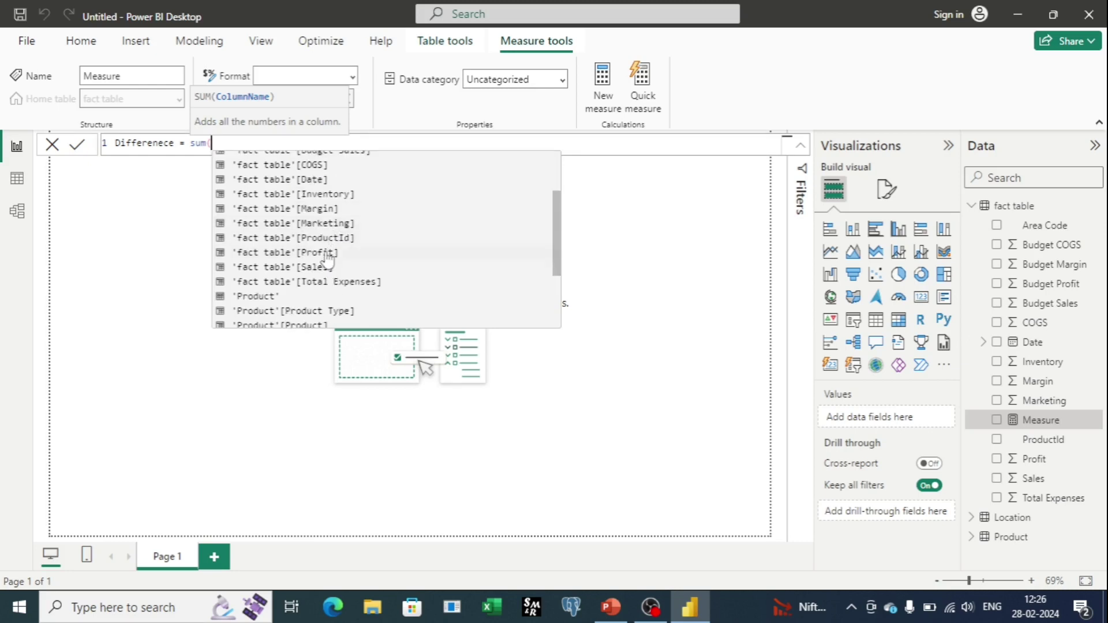
{"action": "left_click", "coordinate": [327, 254]}
{"action": "type", "text": ")-"}
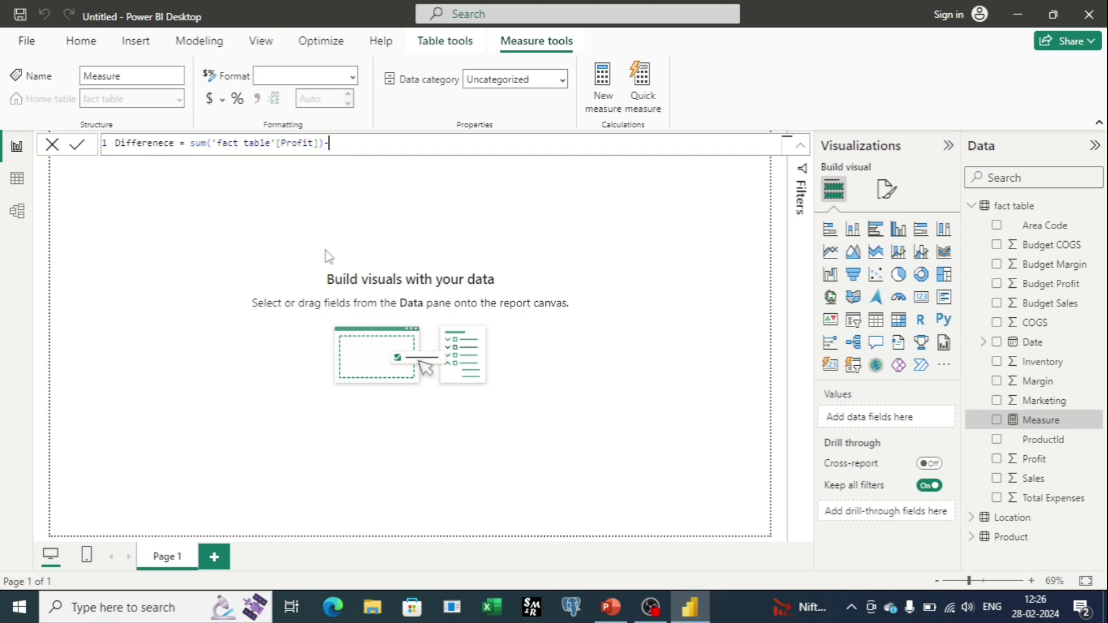
{"action": "type", "text": "SUM("}
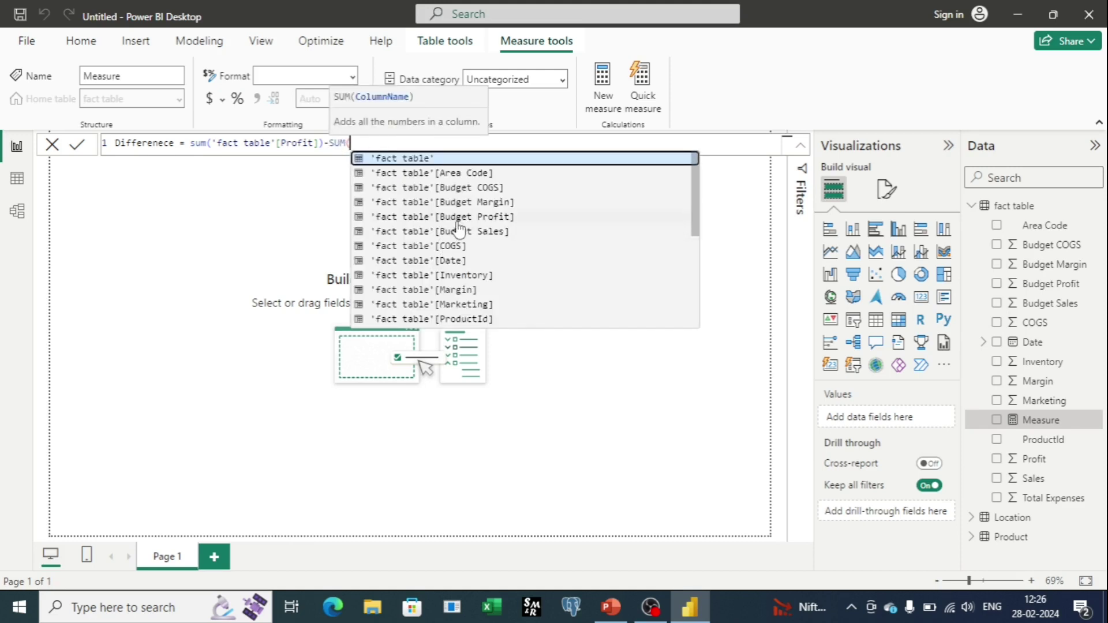
{"action": "left_click", "coordinate": [457, 217]}
{"action": "type", "text": ")"}
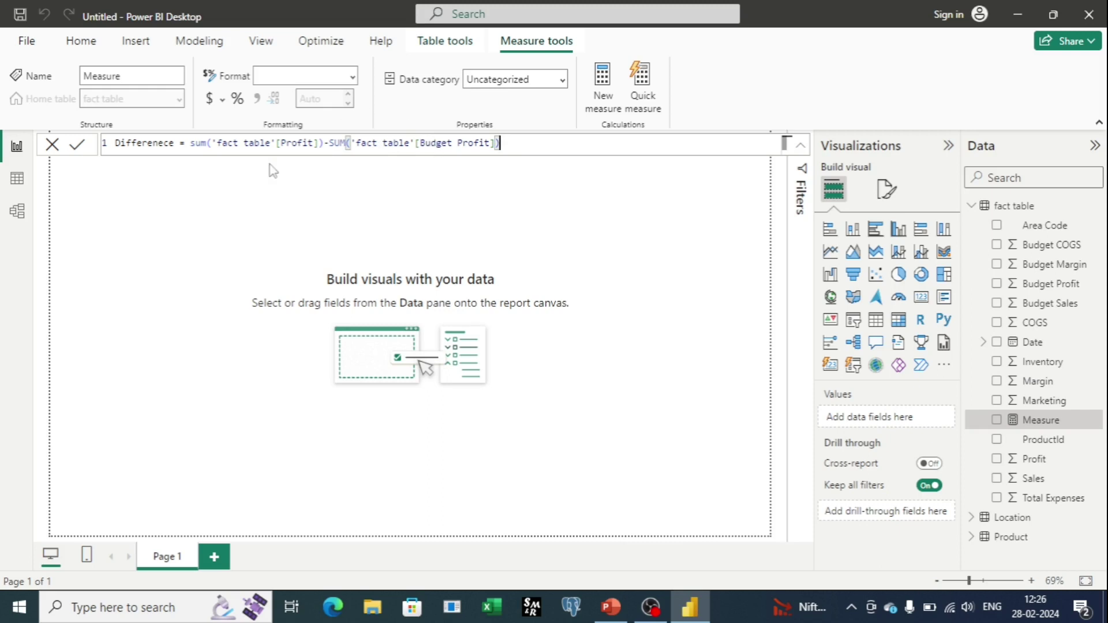
Step: Change the first function name in the Differenece formula to uppercase SUM and commit the measure
{"action": "double_click", "coordinate": [203, 142]}
{"action": "type", "text": "SUM"}
{"action": "key", "text": "End"}
{"action": "key", "text": "Return"}
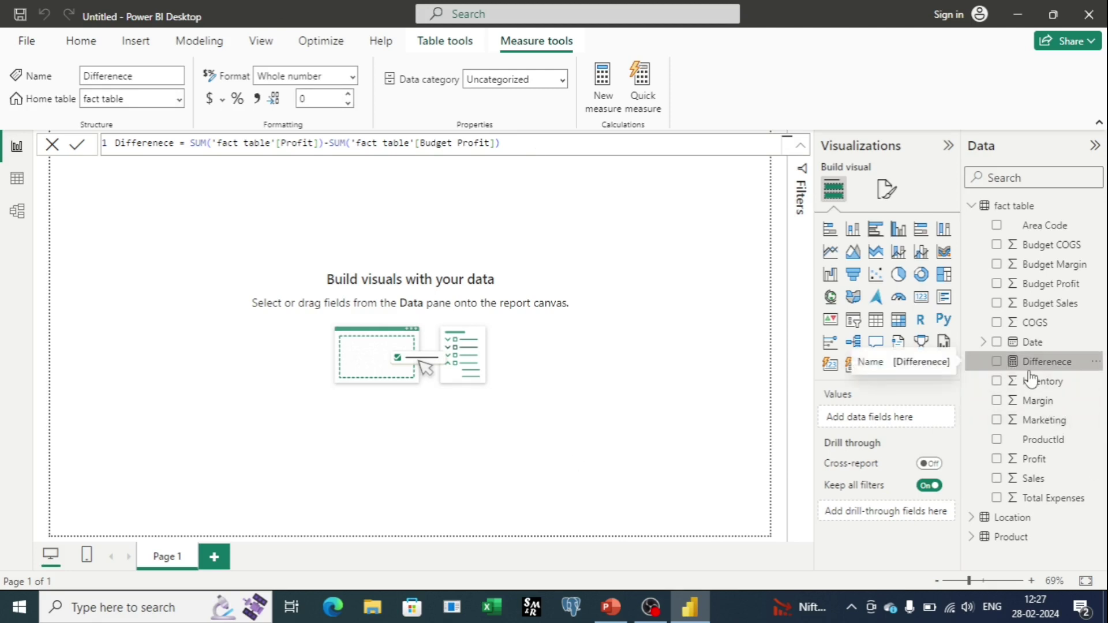
Step: Add another measure named "percentage diff" and begin its formula with the SUM of 'fact table'[Profit]
{"action": "mouse_move", "coordinate": [844, 462]}
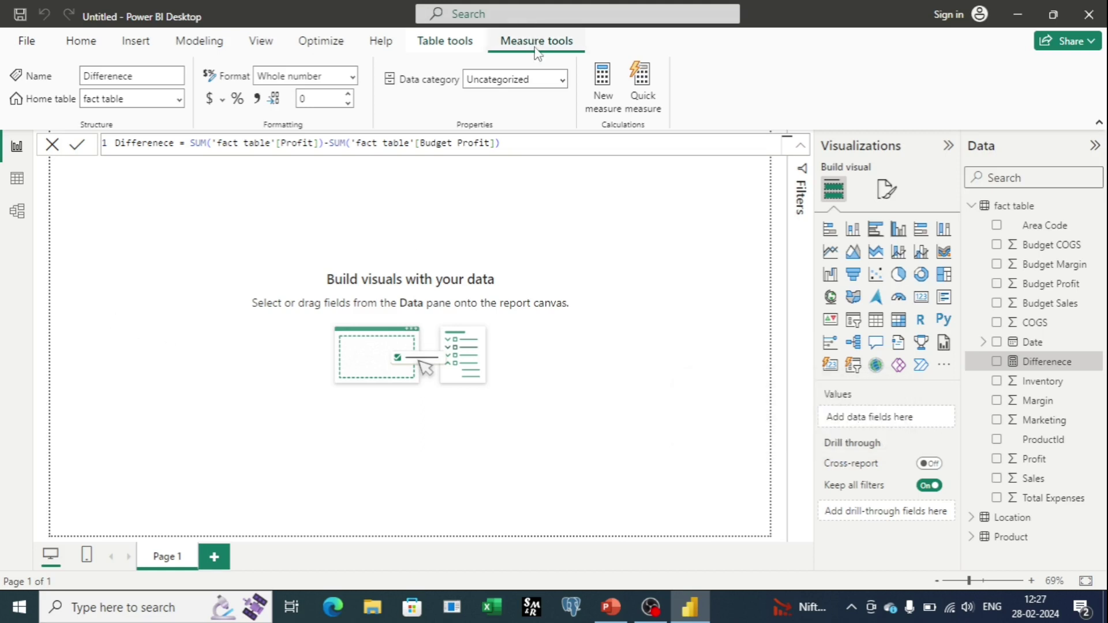
{"action": "left_click", "coordinate": [599, 90]}
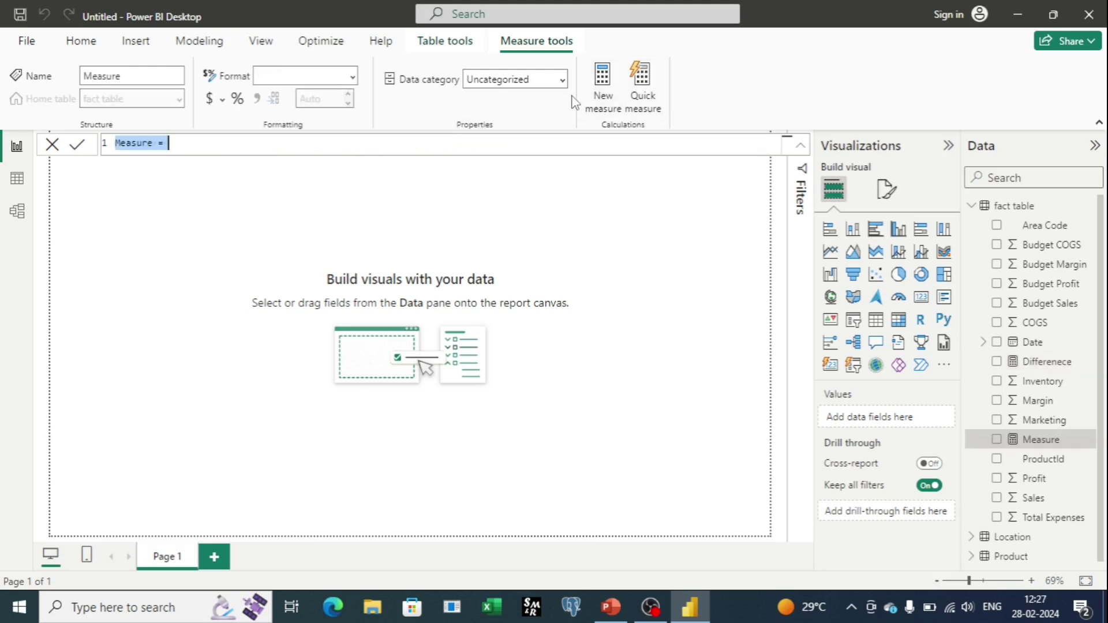
{"action": "type", "text": "percentage diff = "}
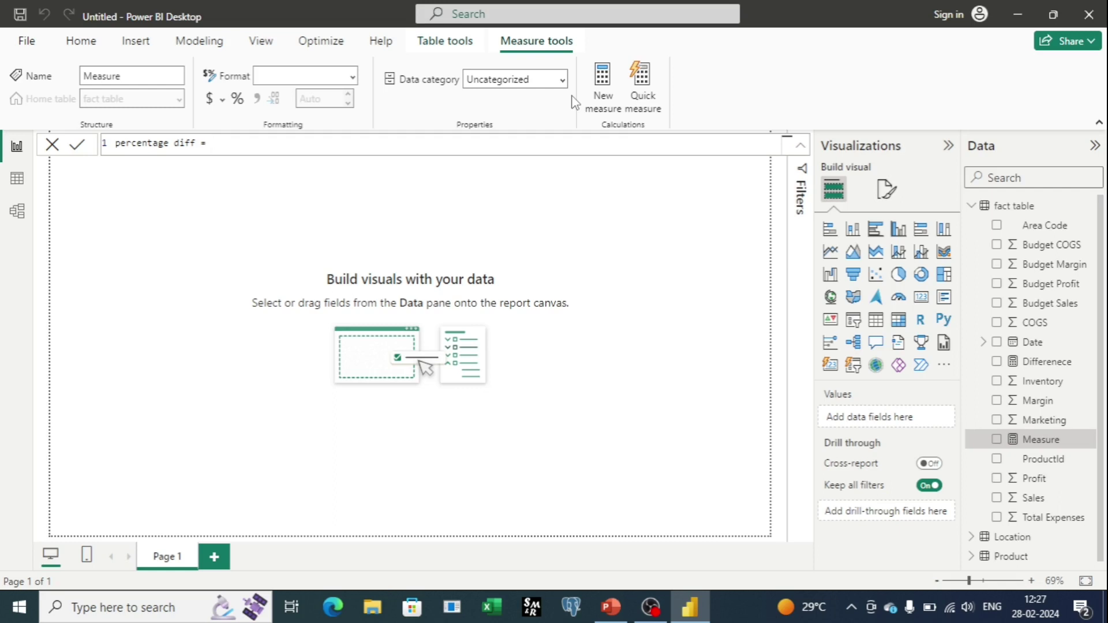
{"action": "type", "text": "sum"}
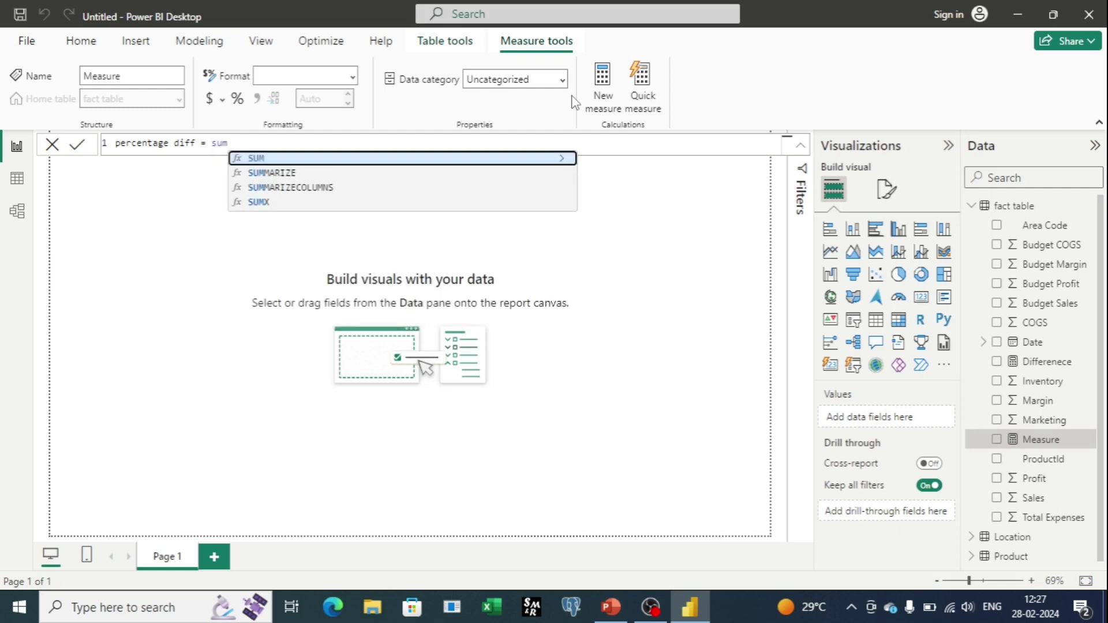
{"action": "left_click", "coordinate": [258, 160]}
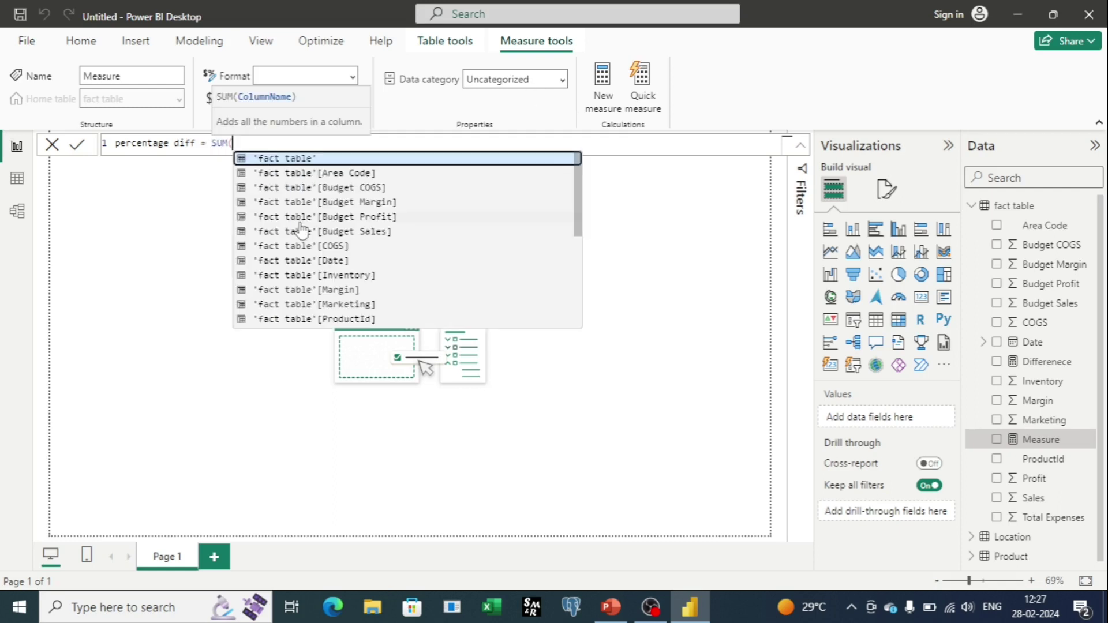
{"action": "scroll", "coordinate": [338, 277], "scroll_direction": "down", "scroll_amount": 1}
{"action": "left_click", "coordinate": [345, 291]}
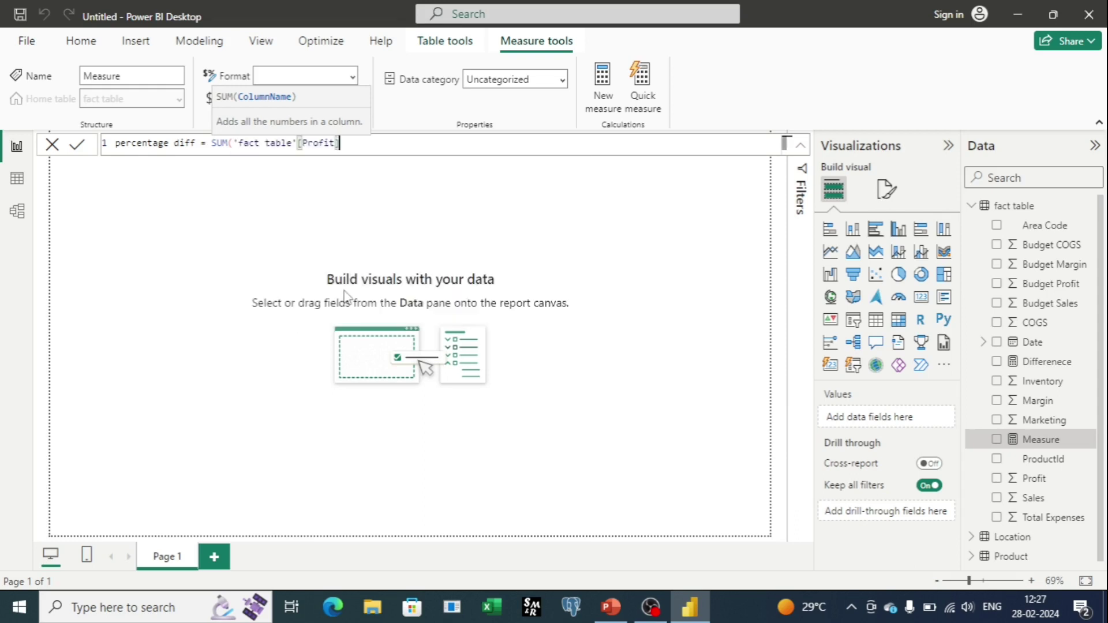
Step: Subtract the SUM of 'fact table'[Budget Profit] from the Profit sum in the percentage diff formula
{"action": "type", "text": ")"}
{"action": "type", "text": "-"}
{"action": "type", "text": "sum"}
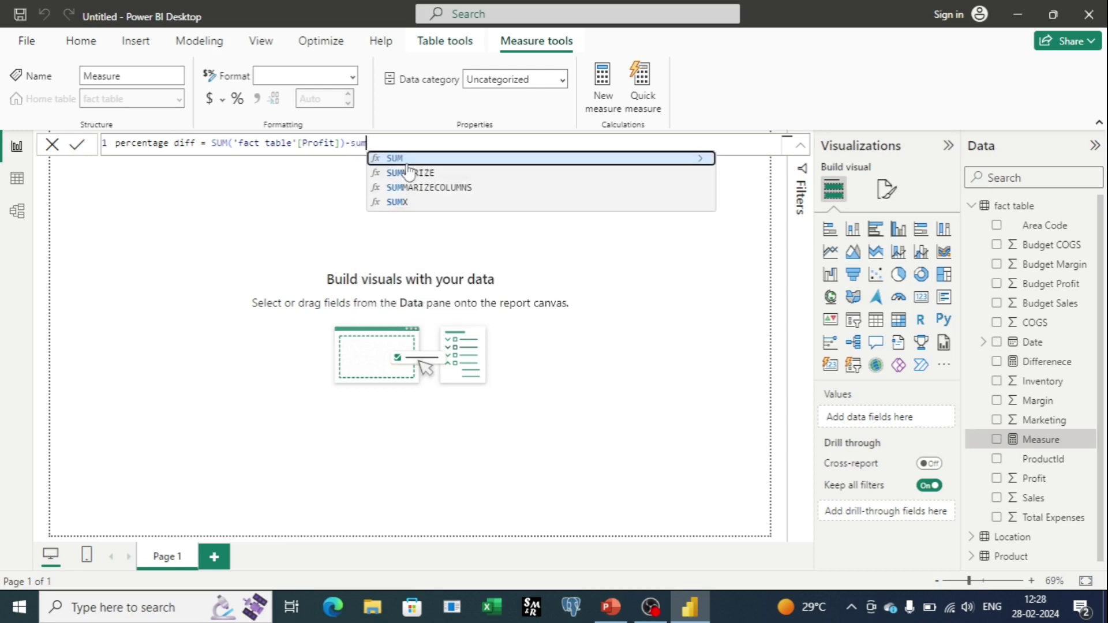
{"action": "key", "text": "Tab"}
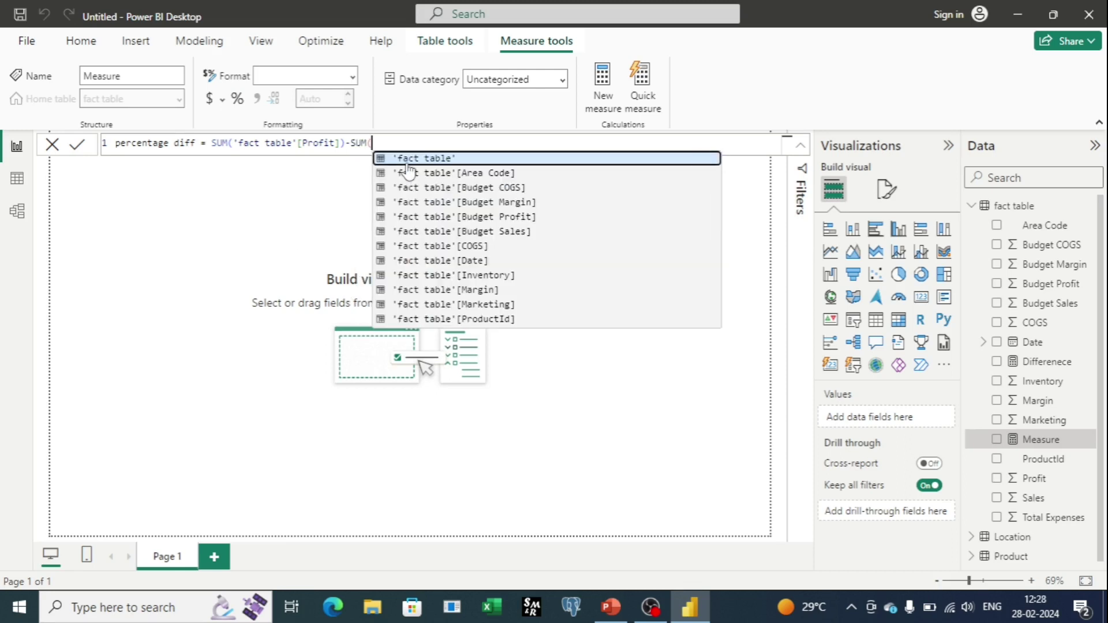
{"action": "left_click", "coordinate": [439, 218]}
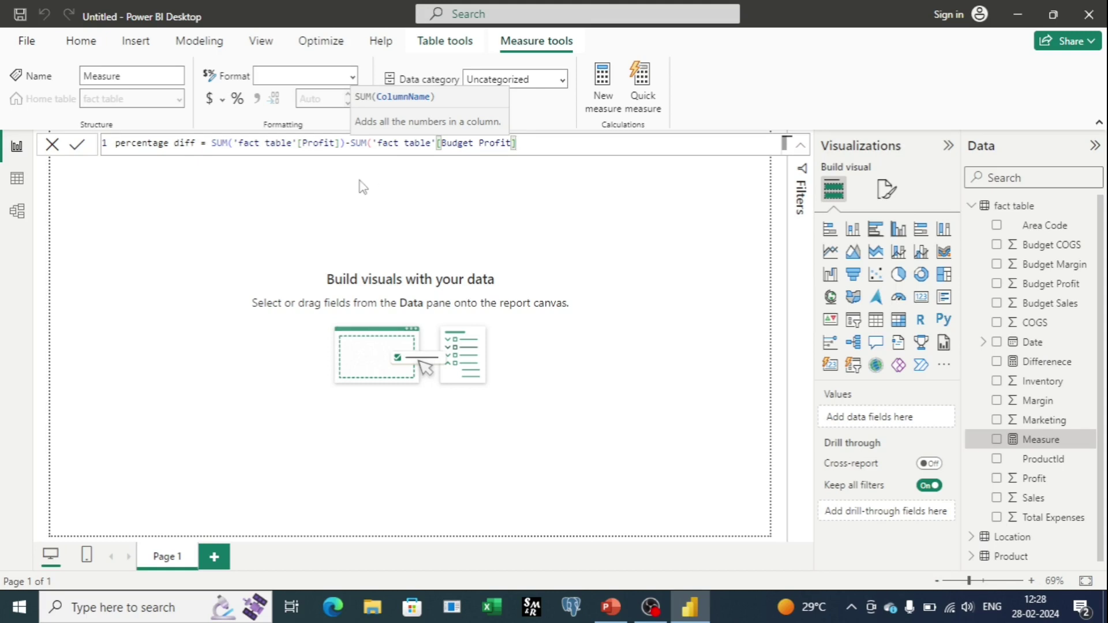
Step: Enclose the difference in parentheses, subtract SUM('fact table'[Budget Profit]) from it and commit the percentage diff measure
{"action": "left_click", "coordinate": [212, 143]}
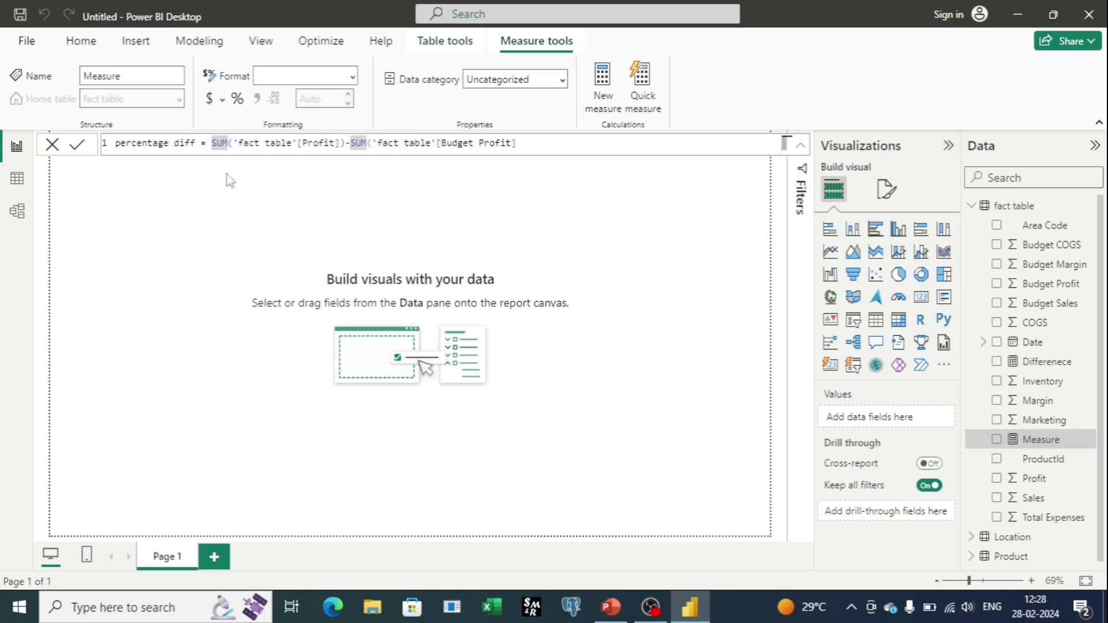
{"action": "type", "text": "("}
{"action": "left_click", "coordinate": [523, 144]}
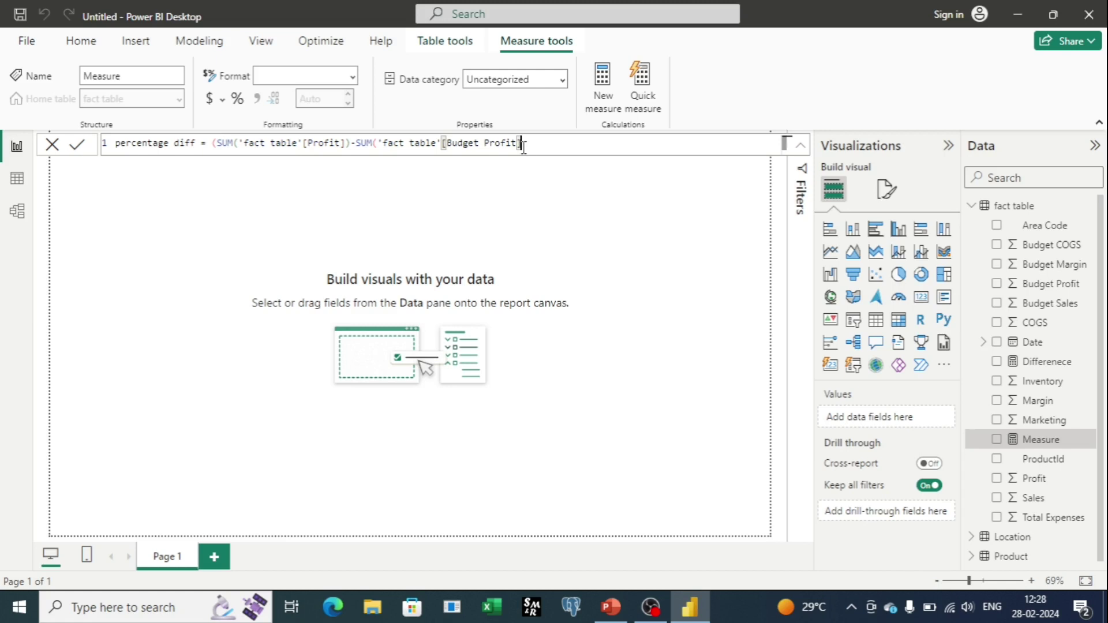
{"action": "type", "text": "))-"}
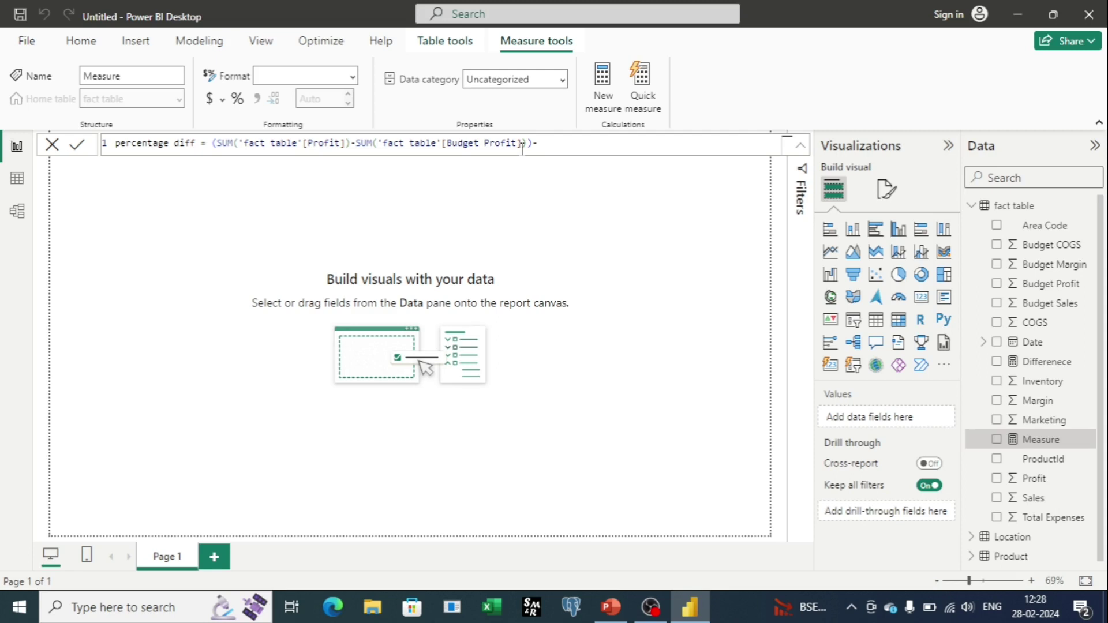
{"action": "type", "text": "Sum"}
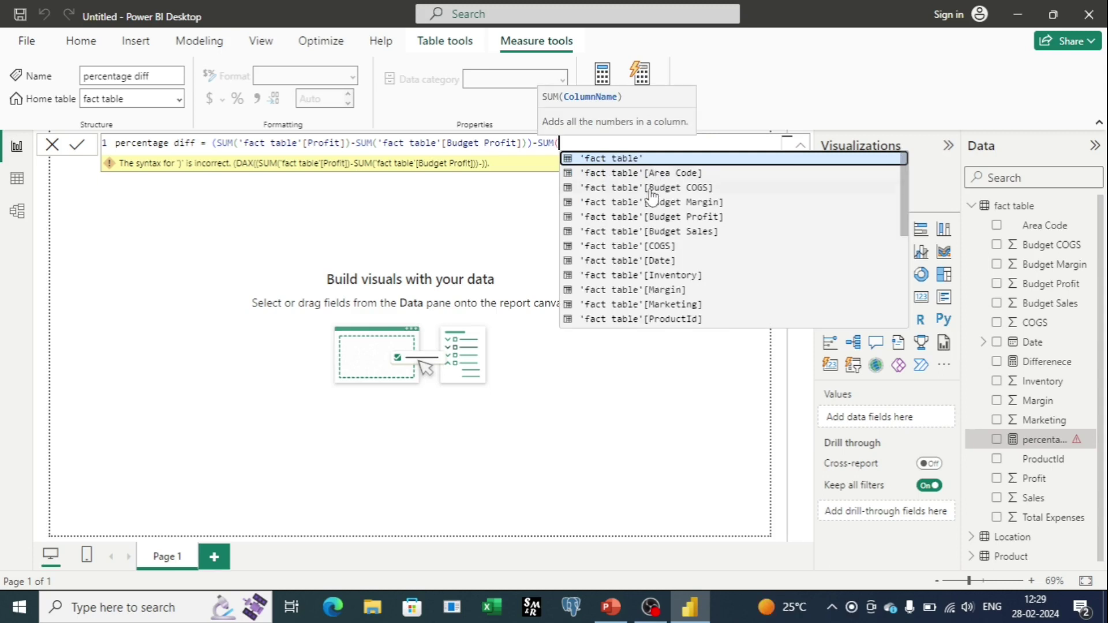
{"action": "left_click", "coordinate": [654, 217]}
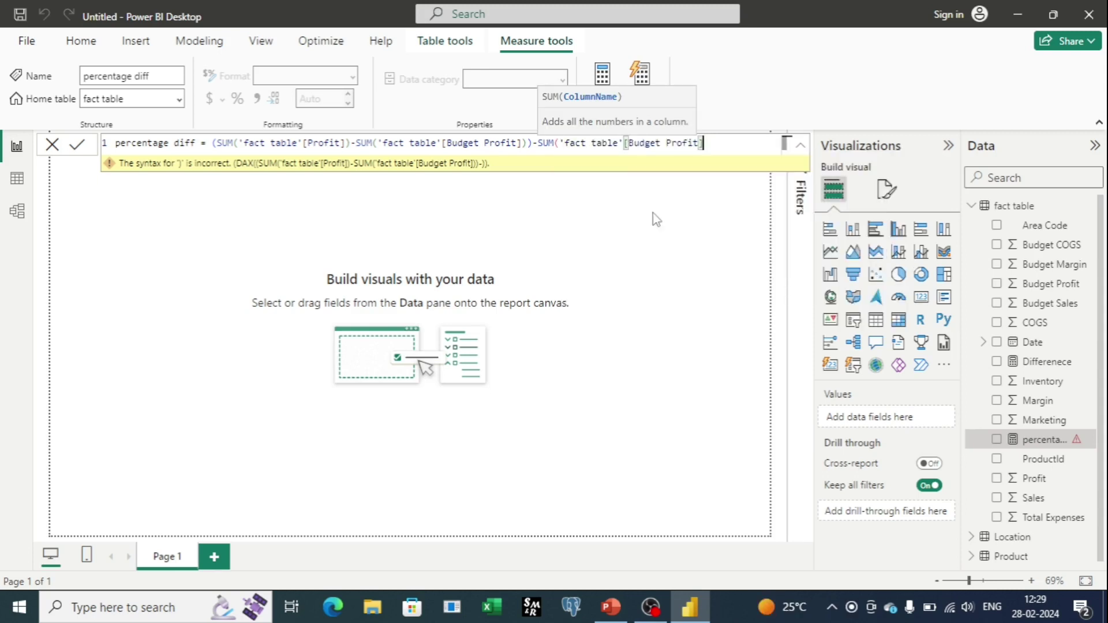
{"action": "type", "text": ")"}
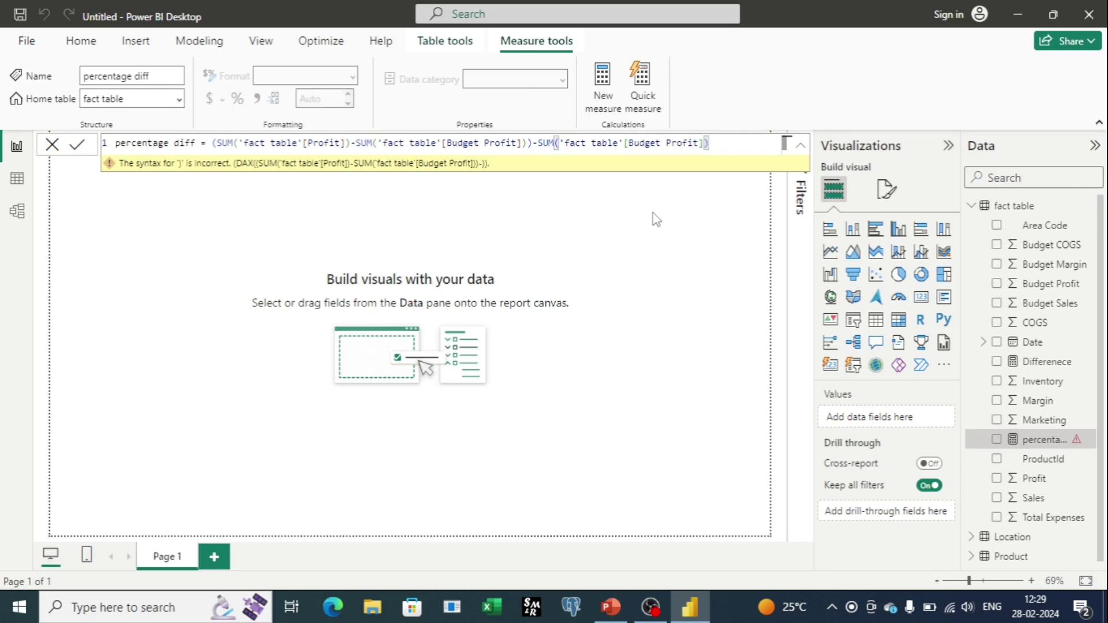
{"action": "key", "text": "Return"}
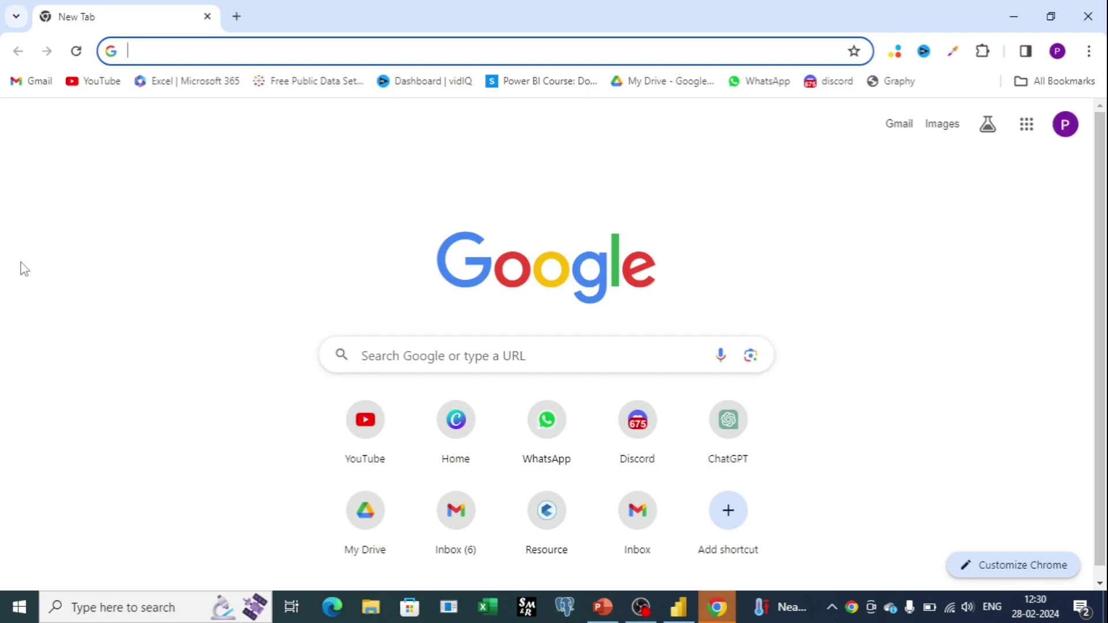
Step: Search Google in Chrome for "dax formatter" and open the DAX Formatter by SQLBI site
{"action": "type", "text": "dax form"}
{"action": "left_click", "coordinate": [176, 116]}
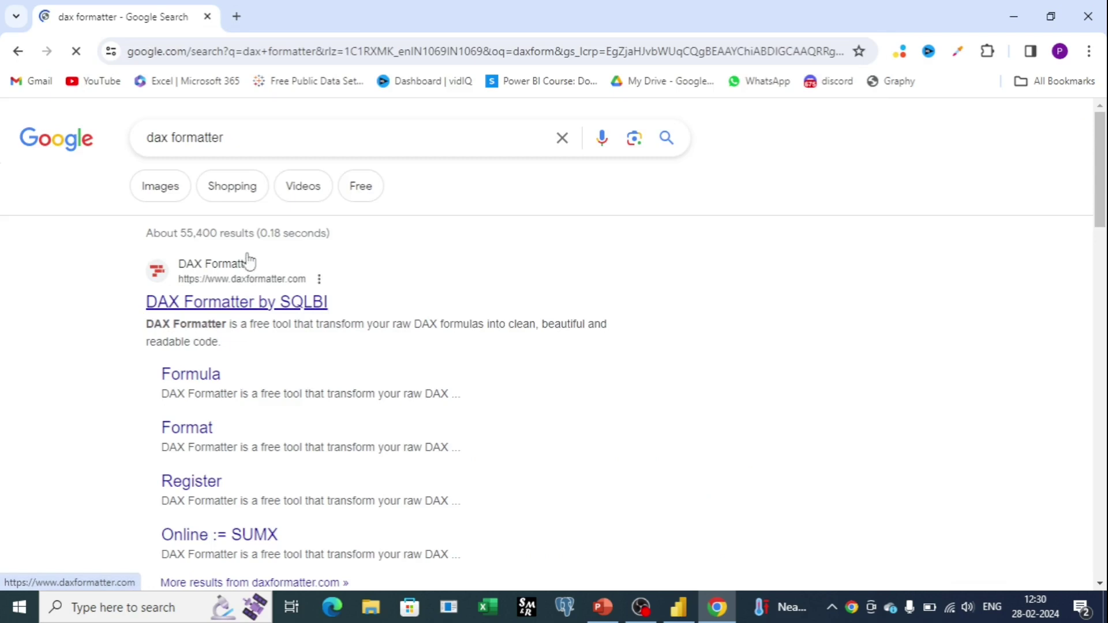
{"action": "left_click", "coordinate": [254, 293]}
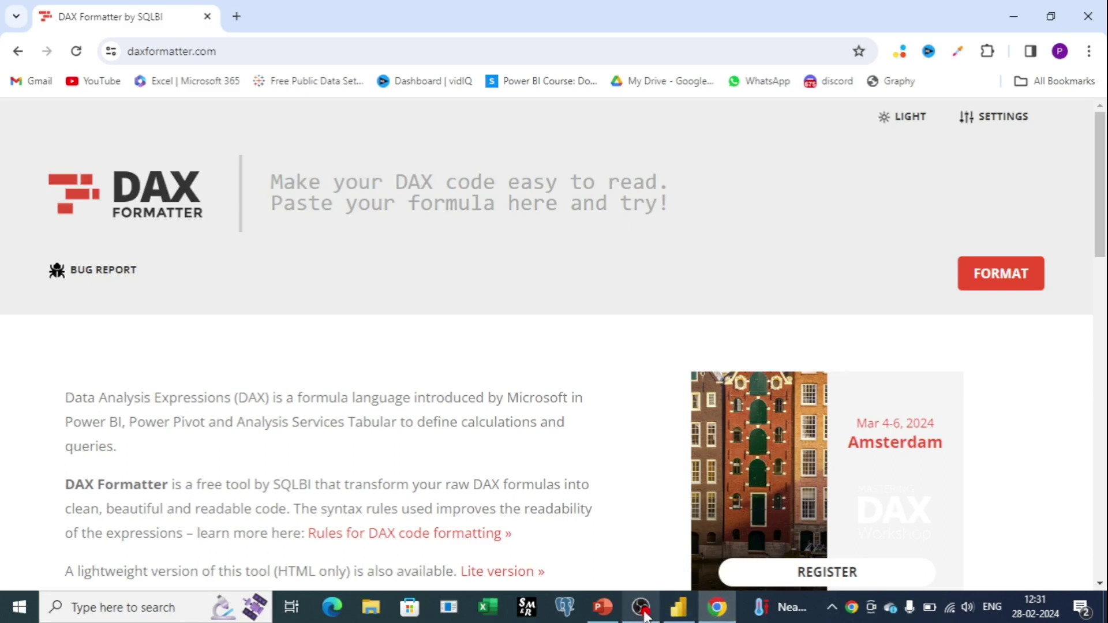
Step: Copy the full percentage diff formula from Power BI Desktop, paste it into DAX Formatter in Chrome and format it
{"action": "left_click", "coordinate": [679, 607]}
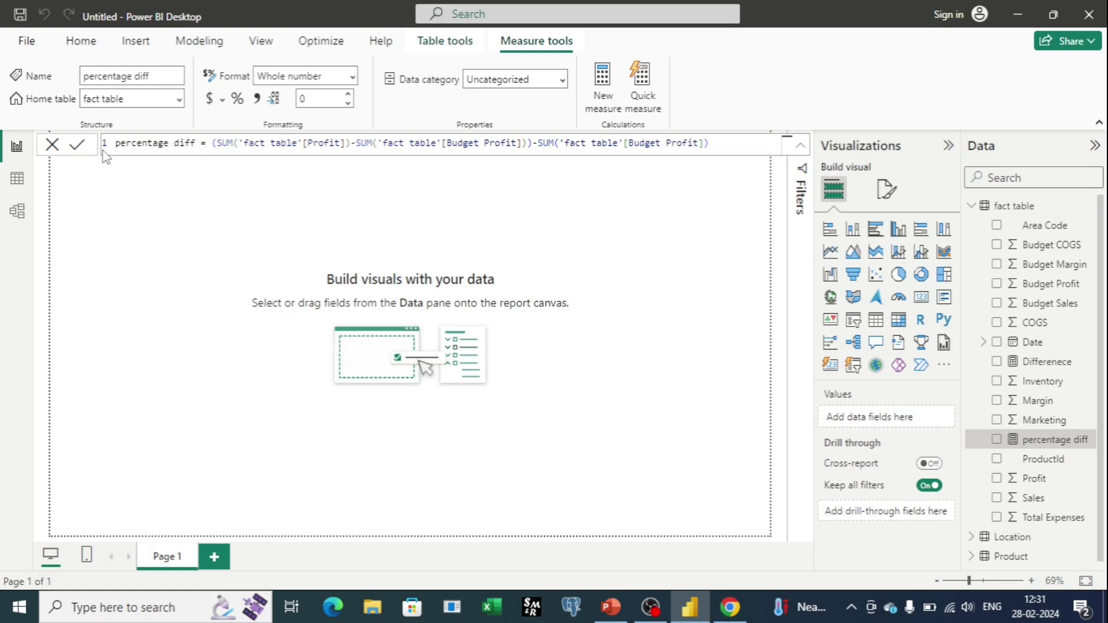
{"action": "left_click_drag", "start_coordinate": [115, 142], "coordinate": [662, 165]}
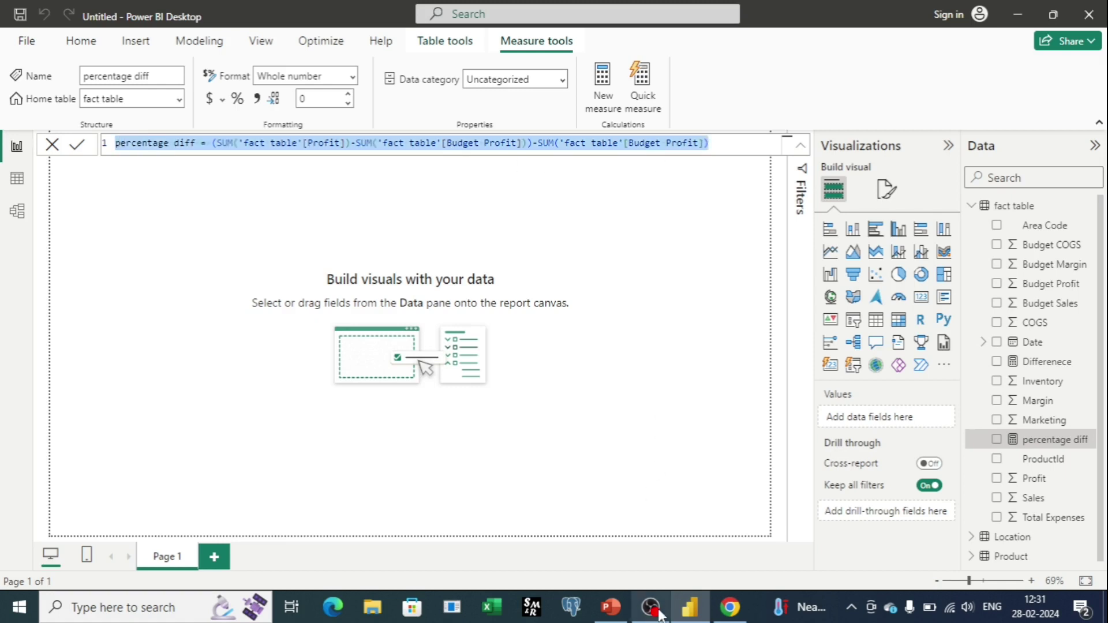
{"action": "left_click", "coordinate": [730, 608]}
{"action": "left_click", "coordinate": [276, 180]}
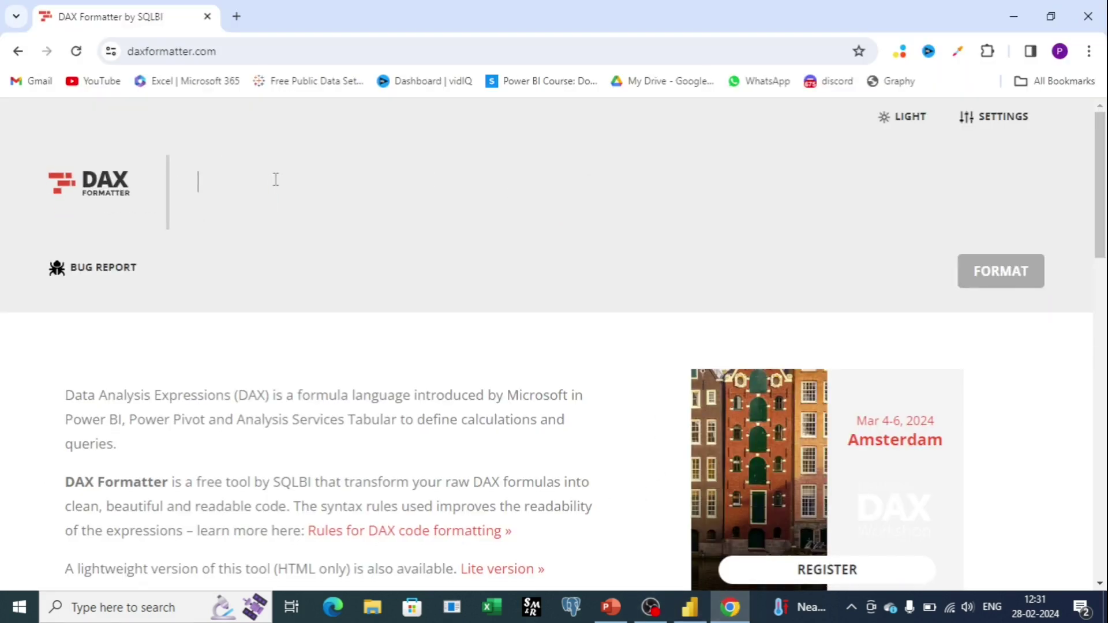
{"action": "type", "text": "percentage diff = (SUM('fact table'[Profit])-SUM('fact table'[Budget Profit]))/SUM('fact table'[Budget Profit])"}
{"action": "left_click", "coordinate": [992, 275]}
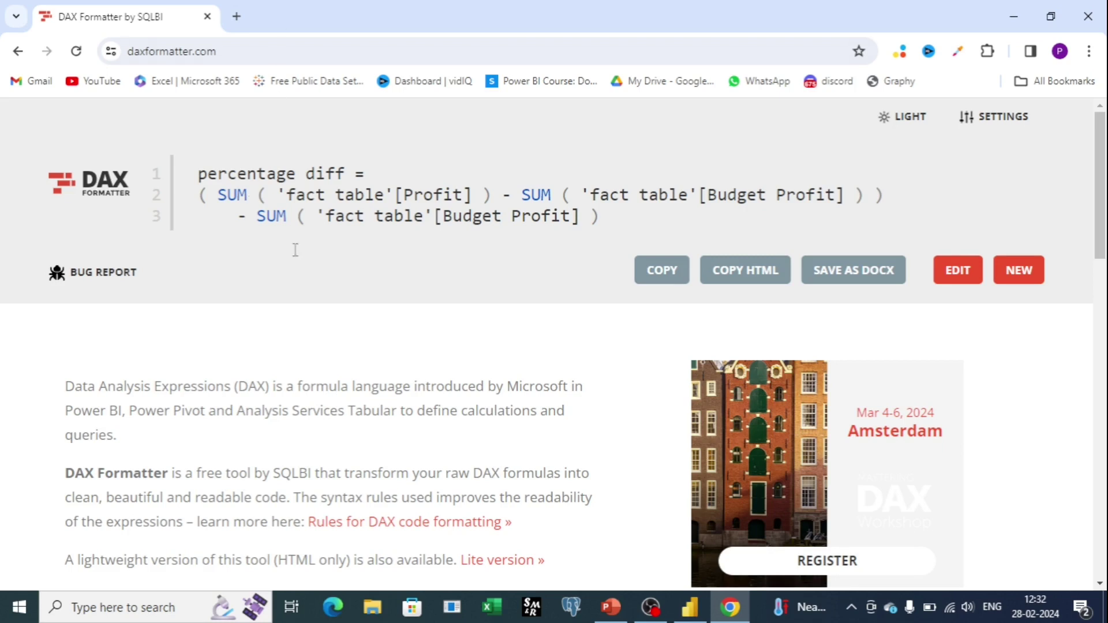
Step: Back in Power BI Desktop, create a blank table by entering data, name it "Measure" and load it
{"action": "left_click", "coordinate": [680, 613]}
{"action": "key", "text": "ctrl+a"}
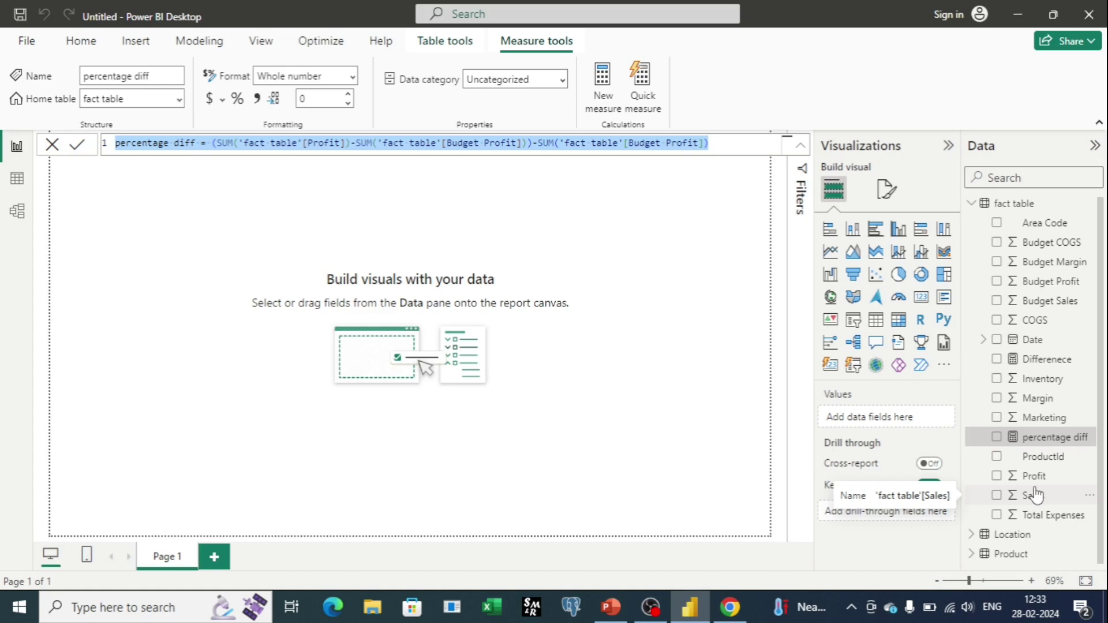
{"action": "left_click", "coordinate": [81, 41]}
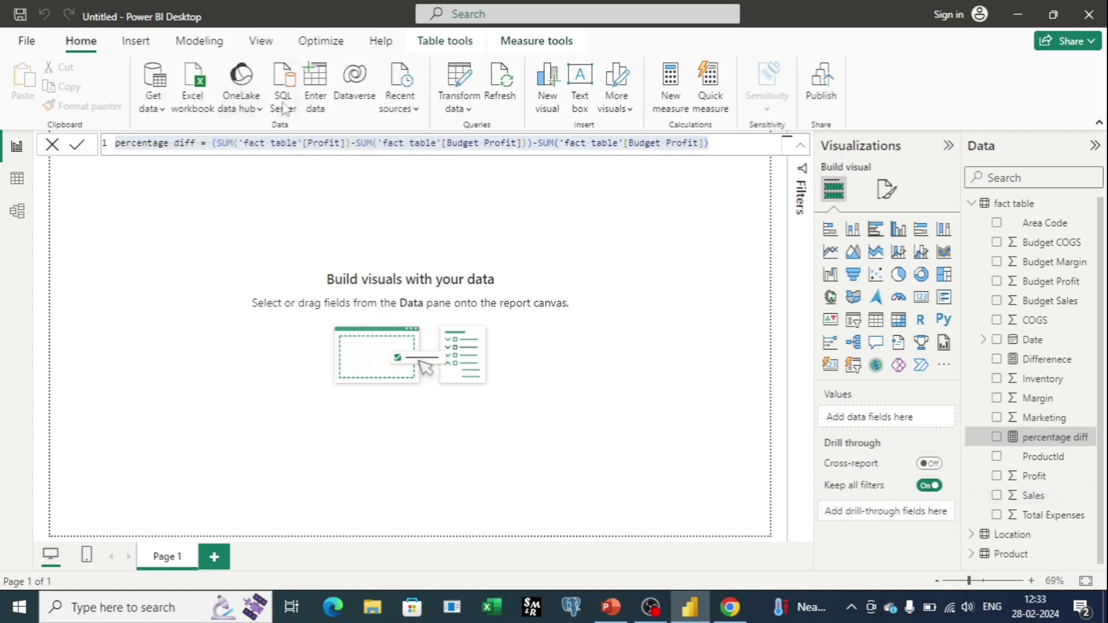
{"action": "left_click", "coordinate": [316, 84]}
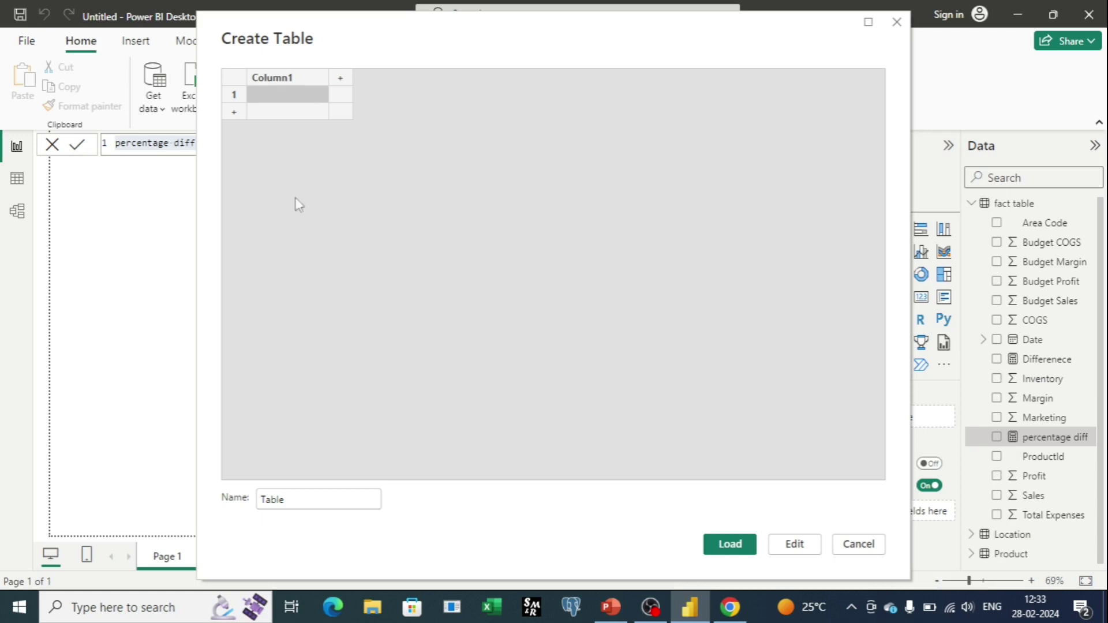
{"action": "left_click", "coordinate": [291, 502]}
{"action": "key", "text": "BackSpace"}
{"action": "key", "text": "BackSpace"}
{"action": "key", "text": "BackSpace"}
{"action": "key", "text": "BackSpace"}
{"action": "key", "text": "BackSpace"}
{"action": "type", "text": "Measure"}
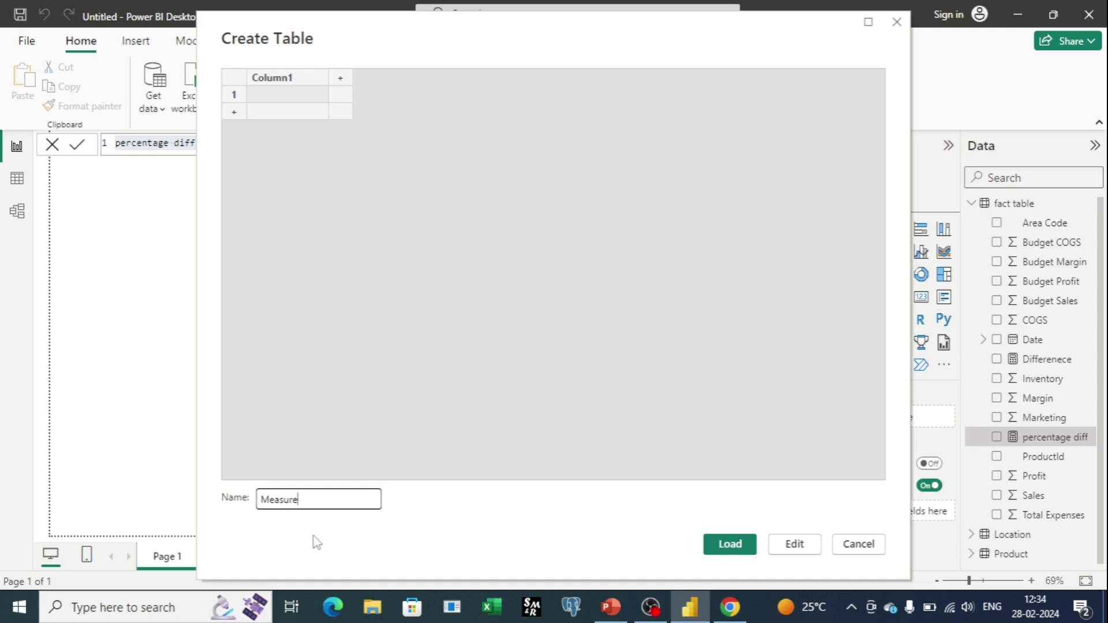
{"action": "key", "text": "shift+Tab"}
{"action": "left_click", "coordinate": [731, 544]}
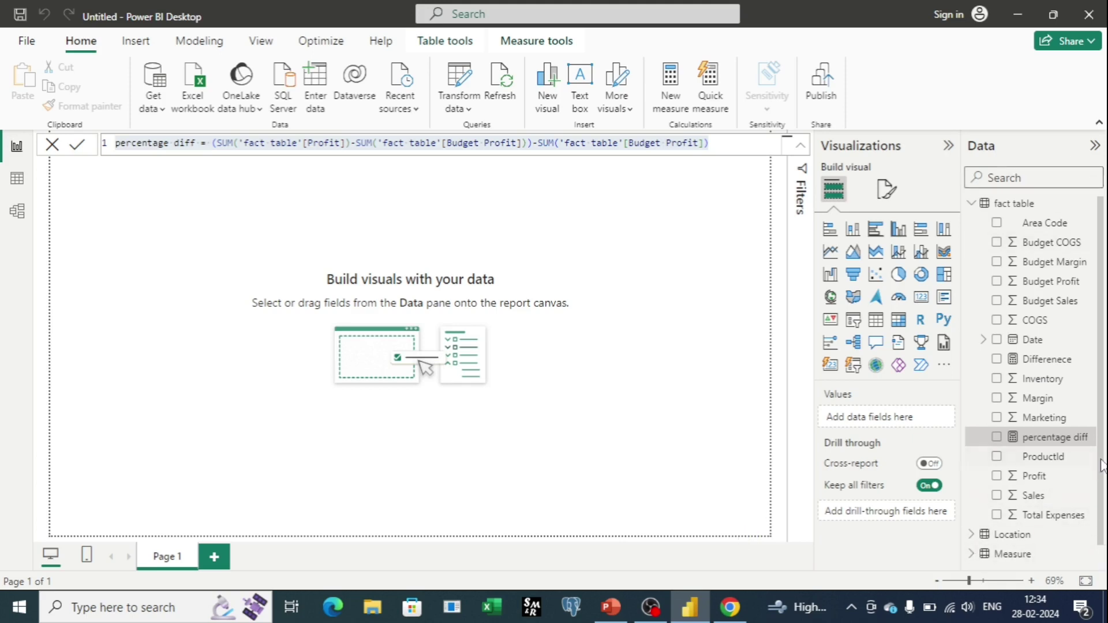
Step: Change the home table of the Differenece measure to Measure
{"action": "left_click_drag", "start_coordinate": [1100, 514], "coordinate": [1100, 538]}
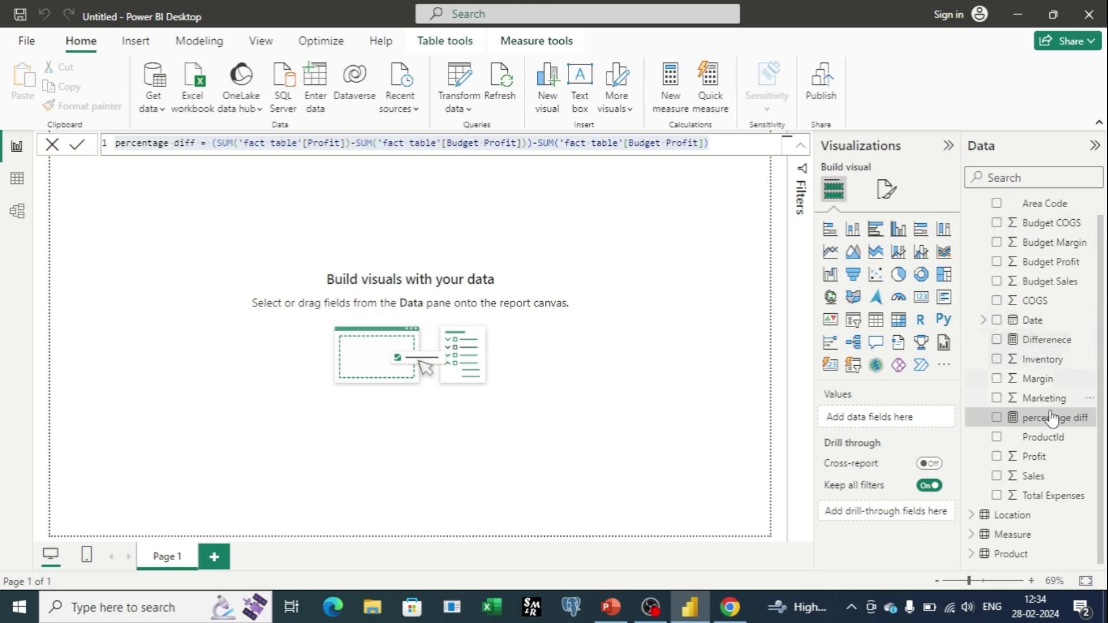
{"action": "mouse_move", "coordinate": [990, 543]}
{"action": "mouse_move", "coordinate": [1016, 343]}
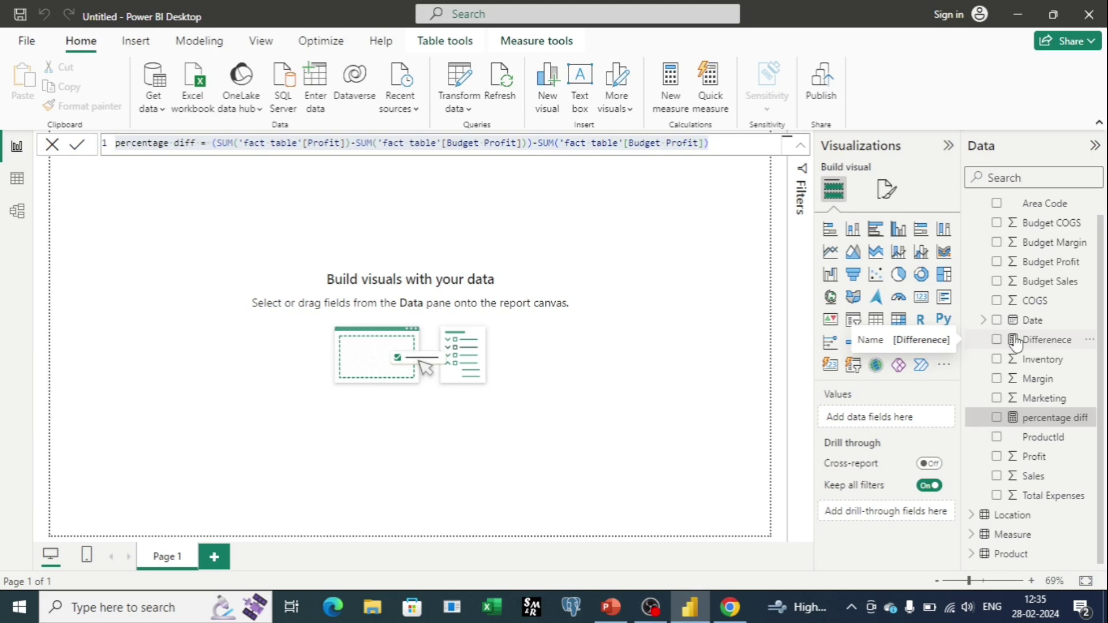
{"action": "left_click", "coordinate": [1016, 344]}
{"action": "left_click", "coordinate": [997, 341]}
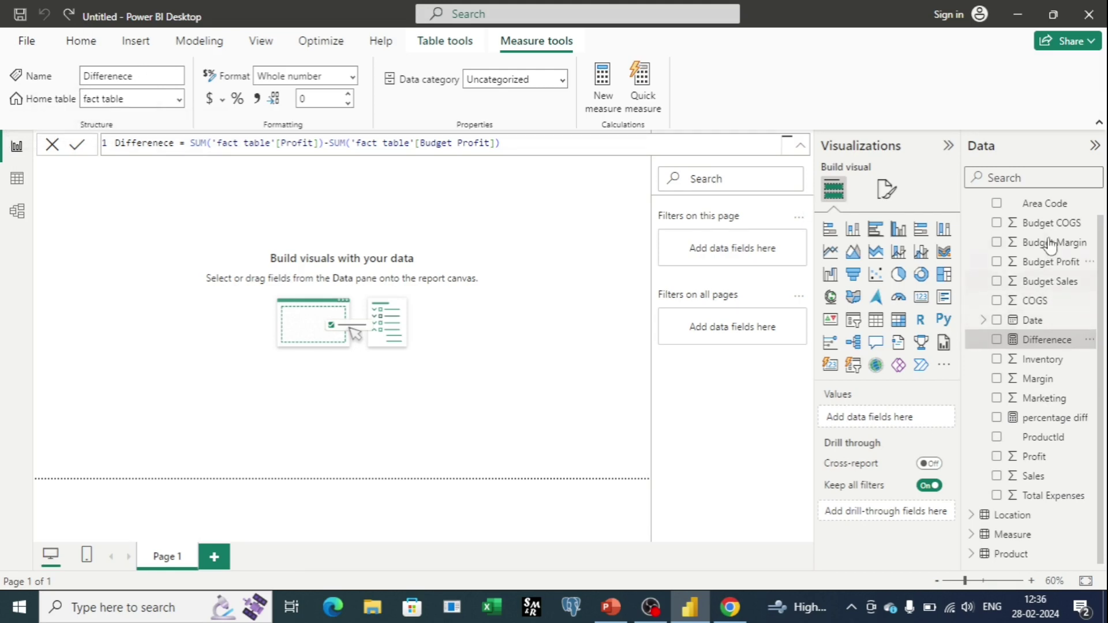
{"action": "left_click", "coordinate": [179, 100]}
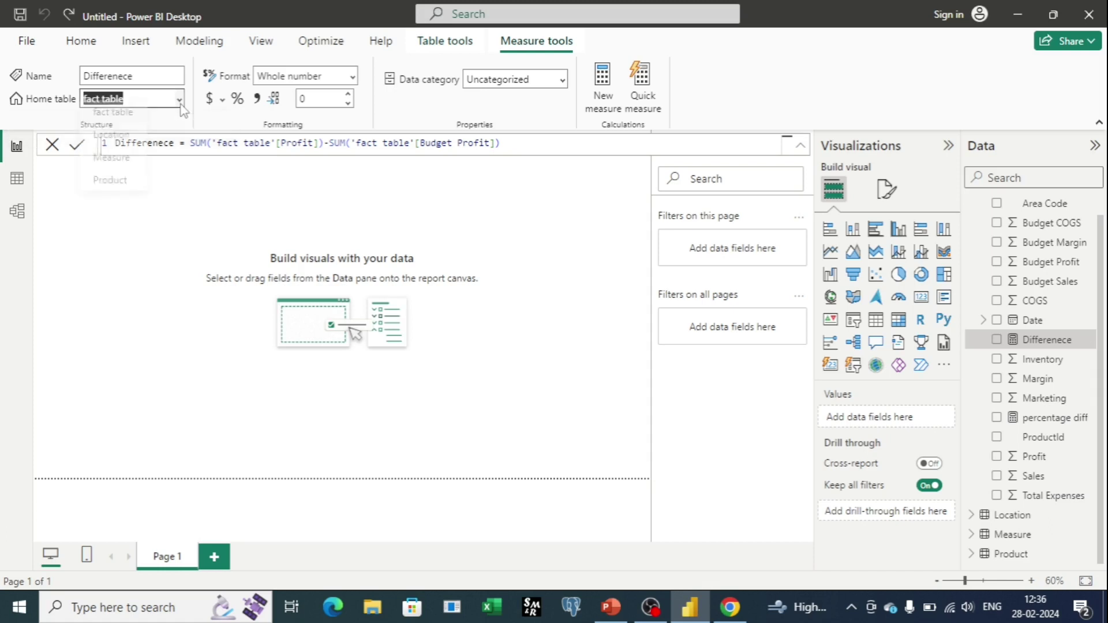
{"action": "left_click", "coordinate": [129, 167]}
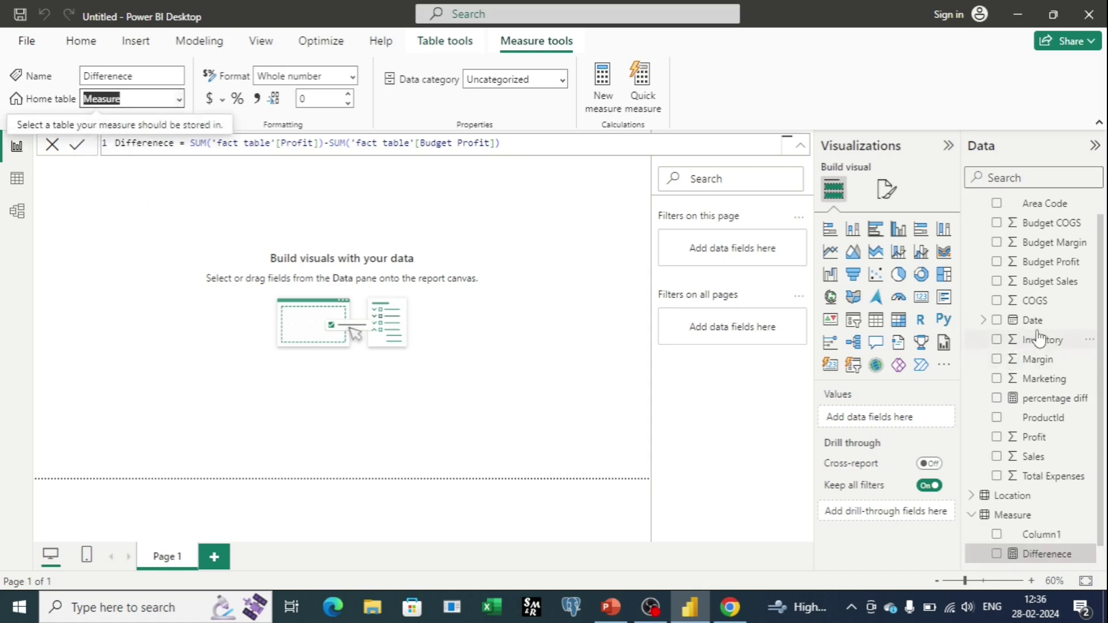
Step: Change the home table of the percentage diff measure to Measure
{"action": "scroll", "coordinate": [1039, 444], "scroll_direction": "down", "scroll_amount": 1}
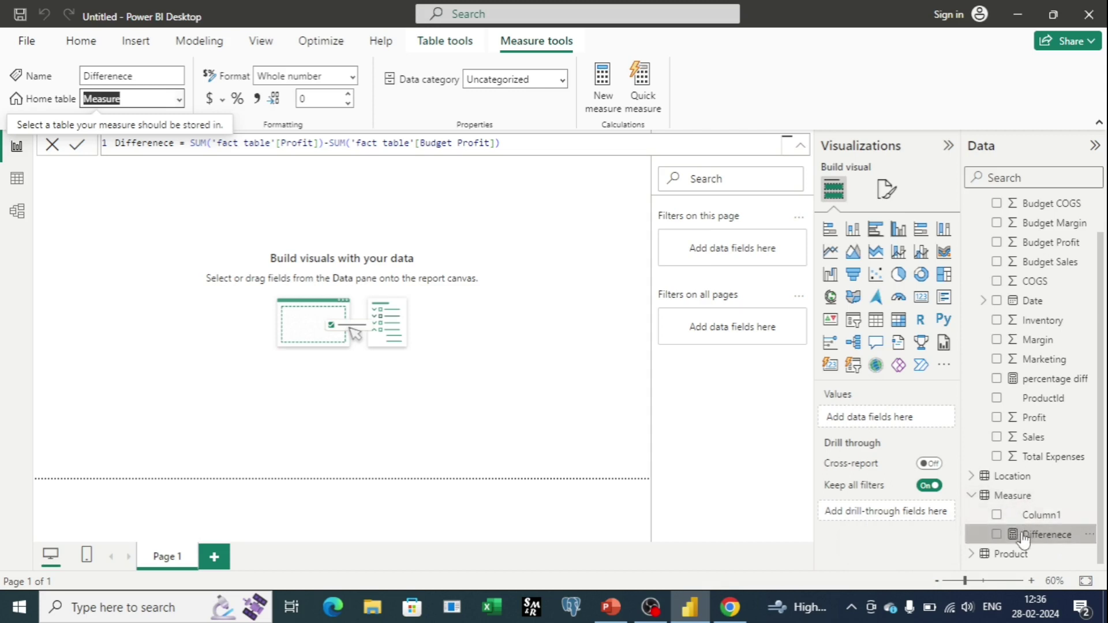
{"action": "left_click", "coordinate": [1032, 386]}
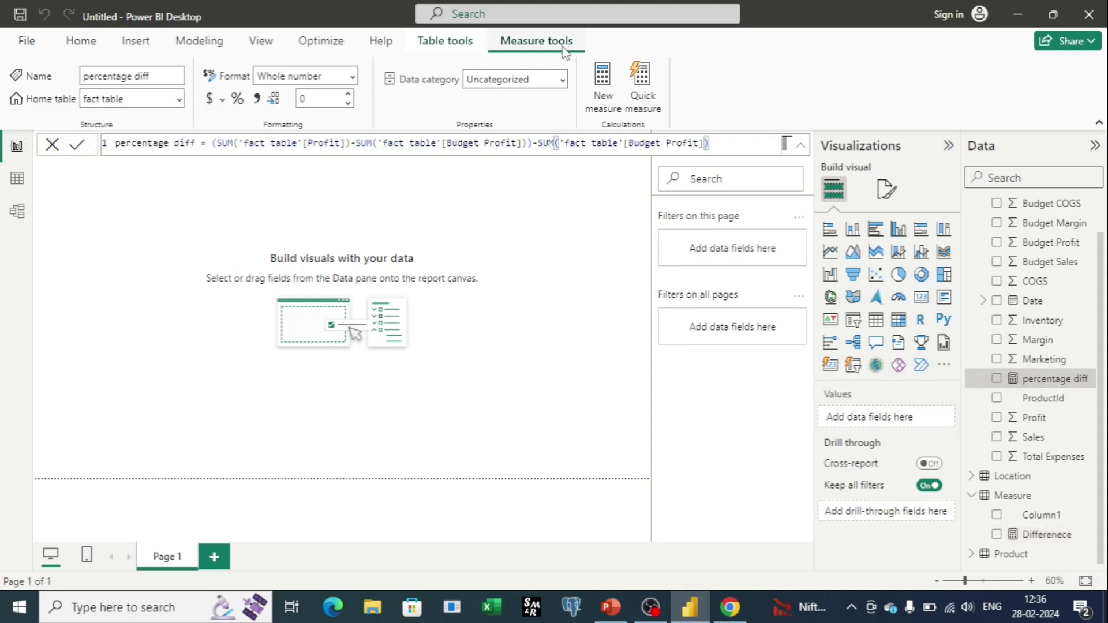
{"action": "left_click", "coordinate": [184, 107]}
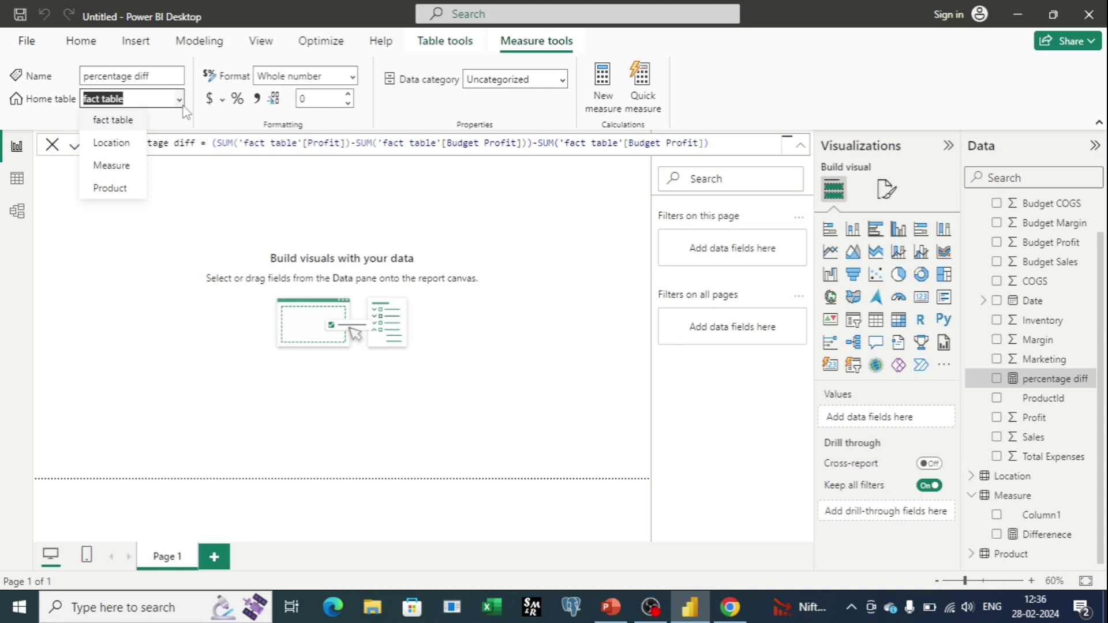
{"action": "left_click", "coordinate": [129, 166]}
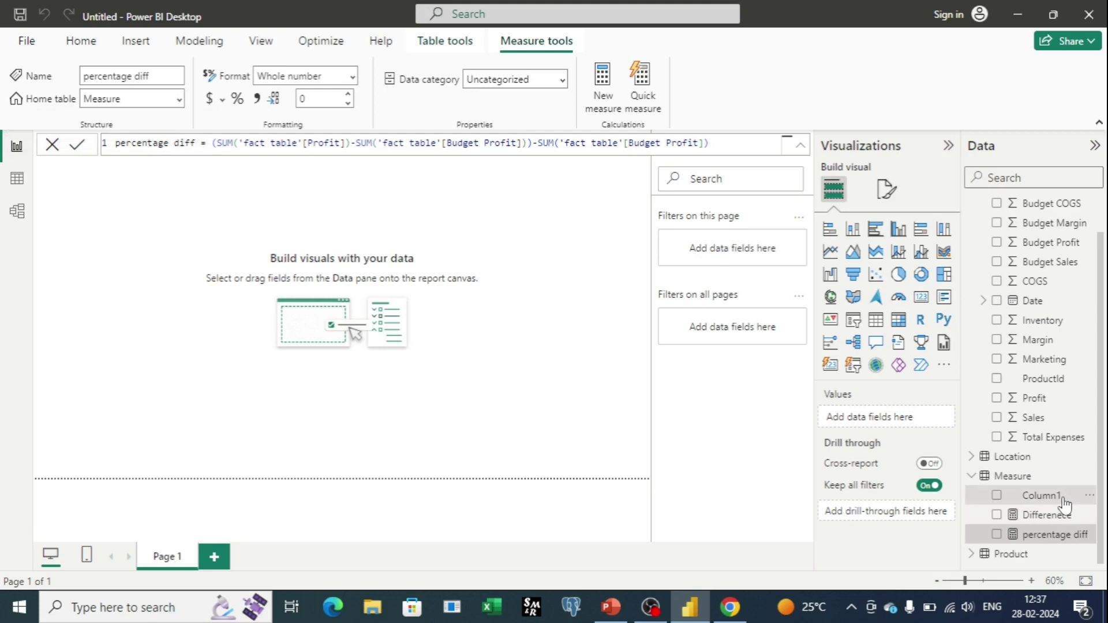
Step: Delete Column1 from the Measure table in the model
{"action": "left_click", "coordinate": [1064, 503]}
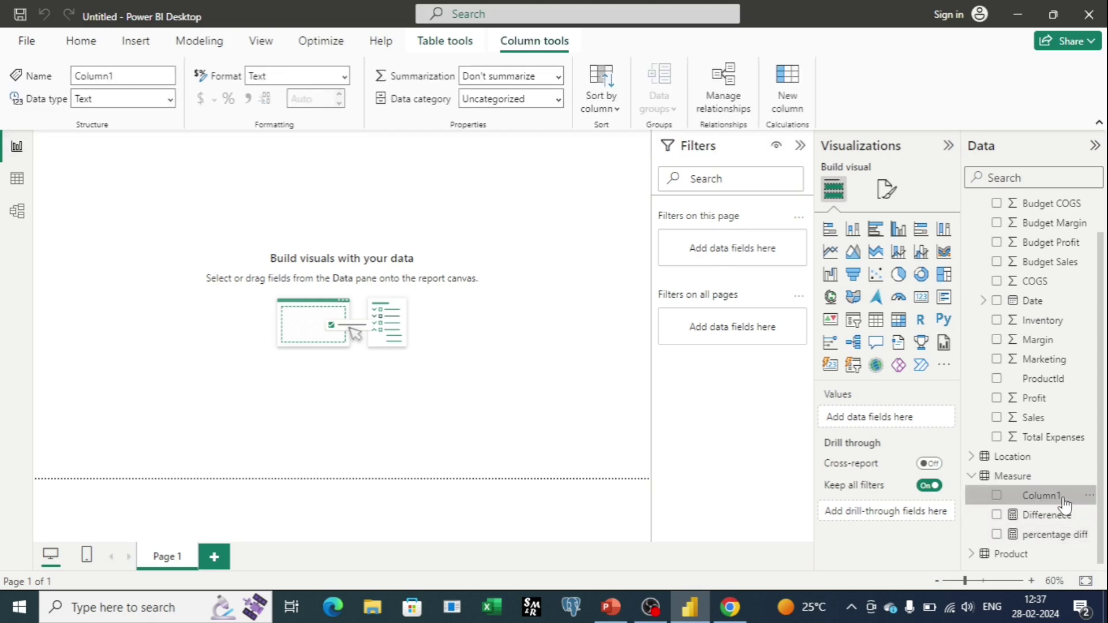
{"action": "right_click", "coordinate": [1026, 503]}
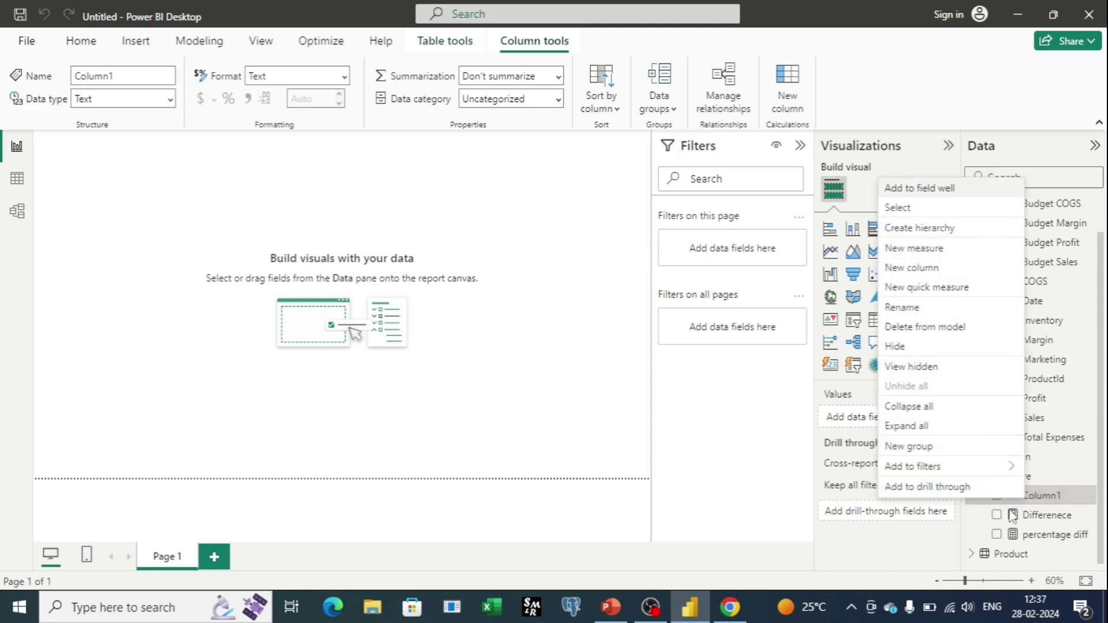
{"action": "left_click", "coordinate": [940, 326]}
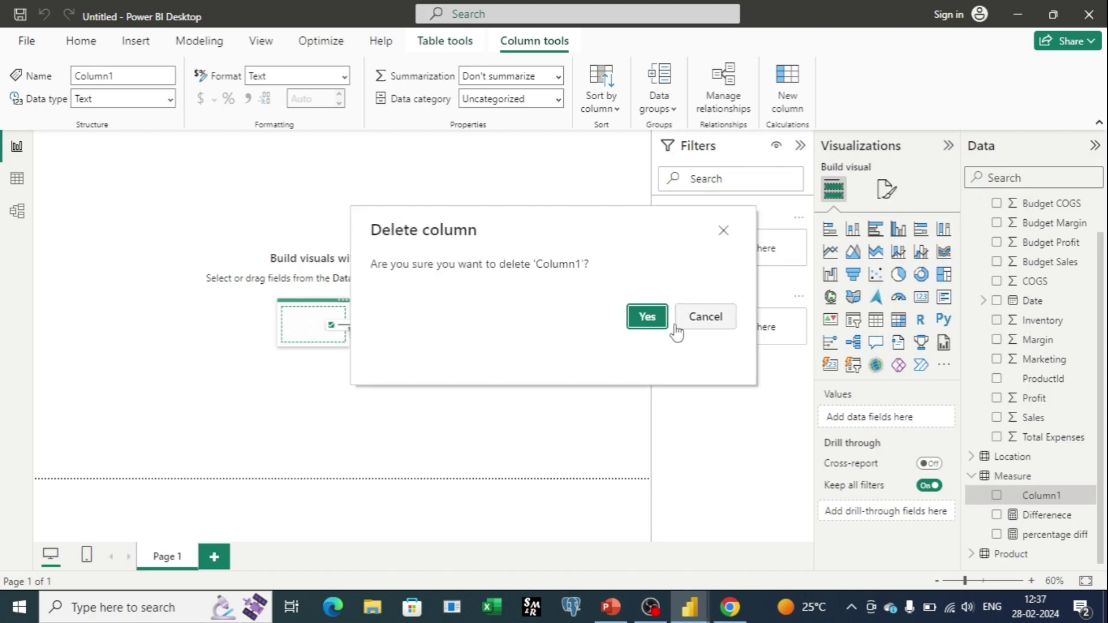
{"action": "left_click", "coordinate": [651, 319]}
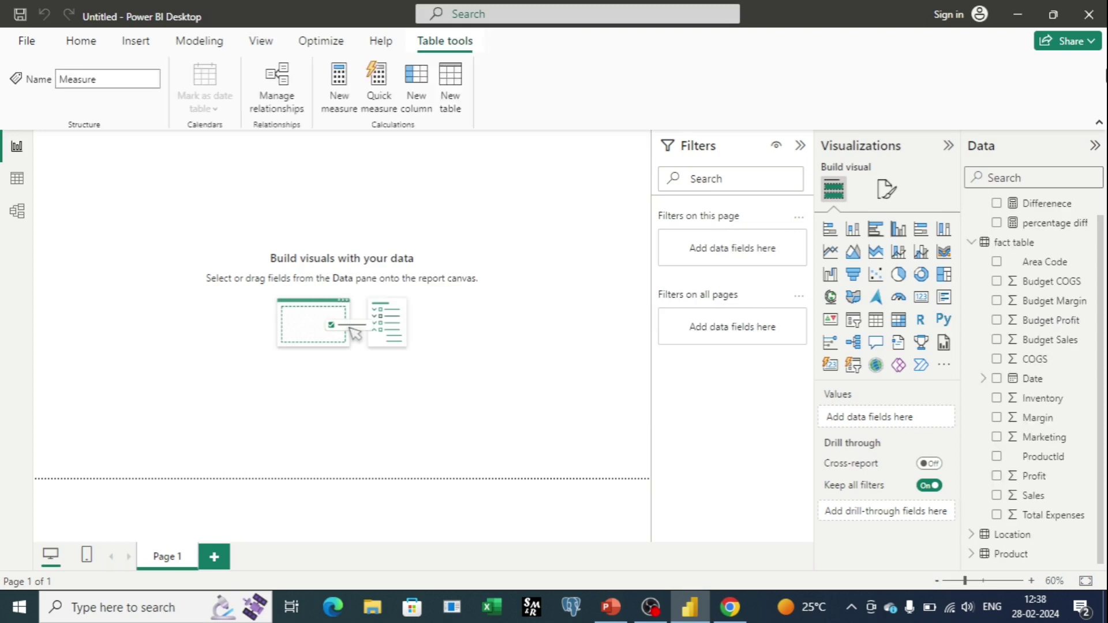
Step: Collapse the Filters pane and add an enlarged table visual near the upper-left corner of the report page
{"action": "scroll", "coordinate": [993, 317], "scroll_direction": "up", "scroll_amount": 1}
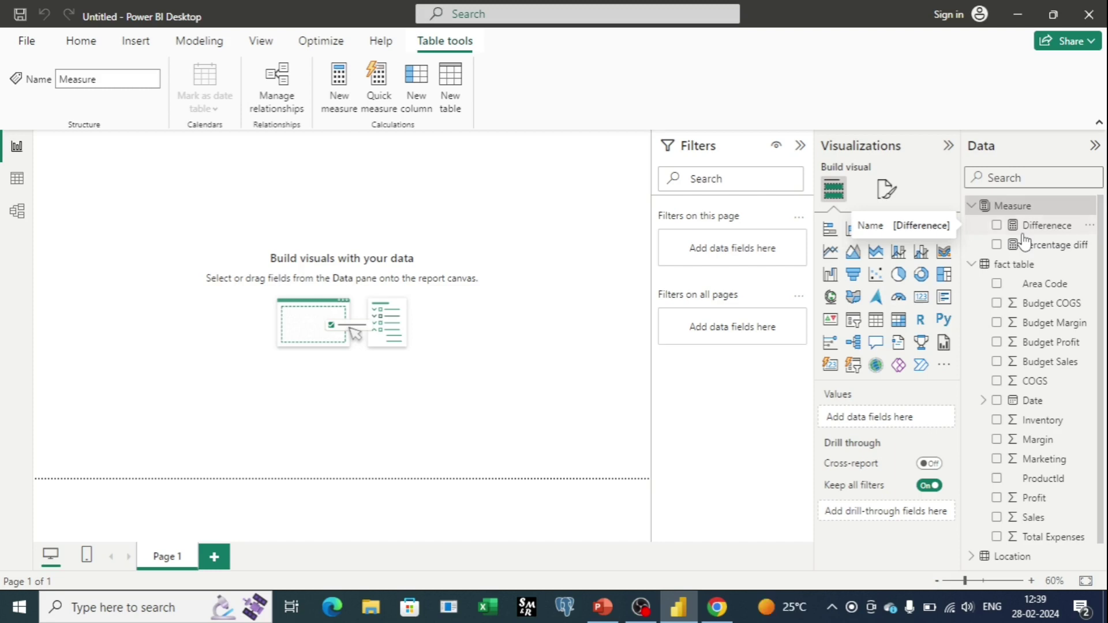
{"action": "left_click", "coordinate": [800, 145]}
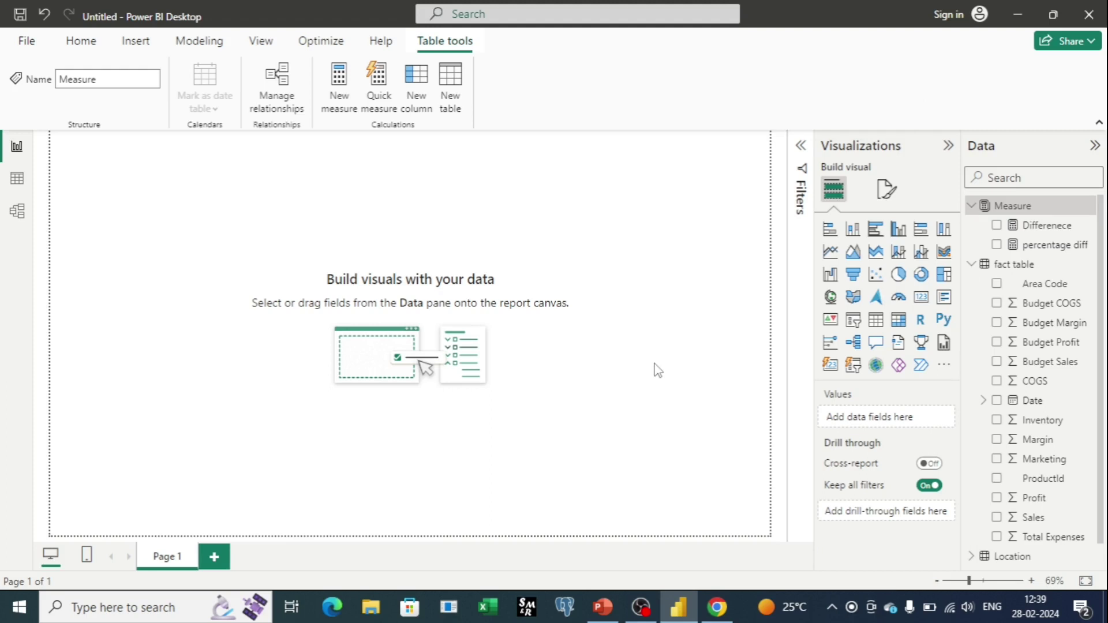
{"action": "left_click", "coordinate": [882, 325]}
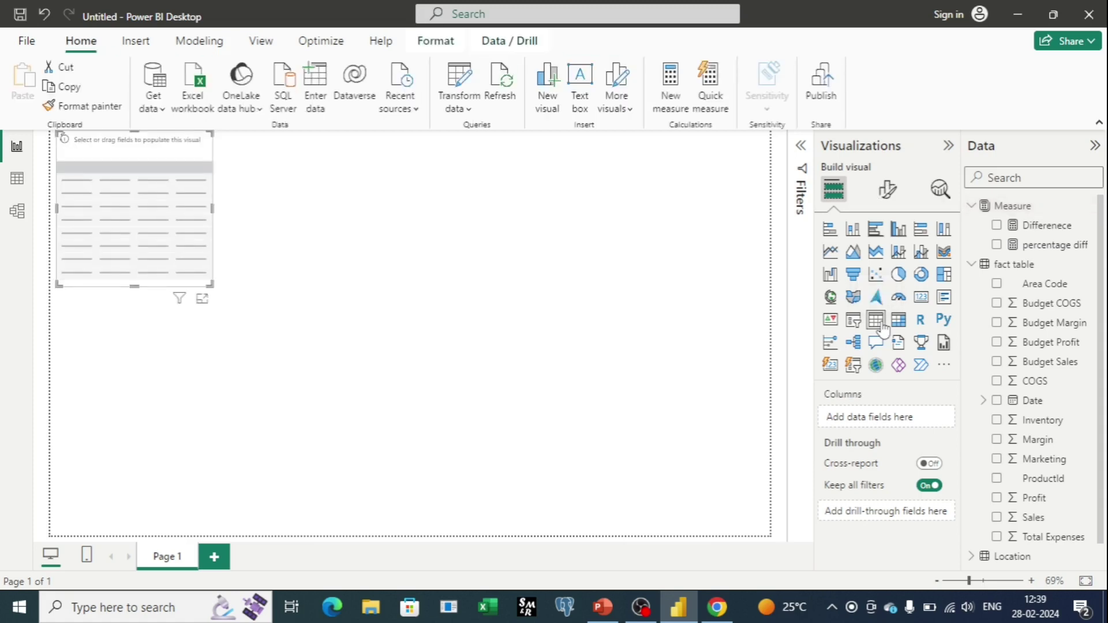
{"action": "left_click_drag", "start_coordinate": [210, 285], "coordinate": [462, 421]}
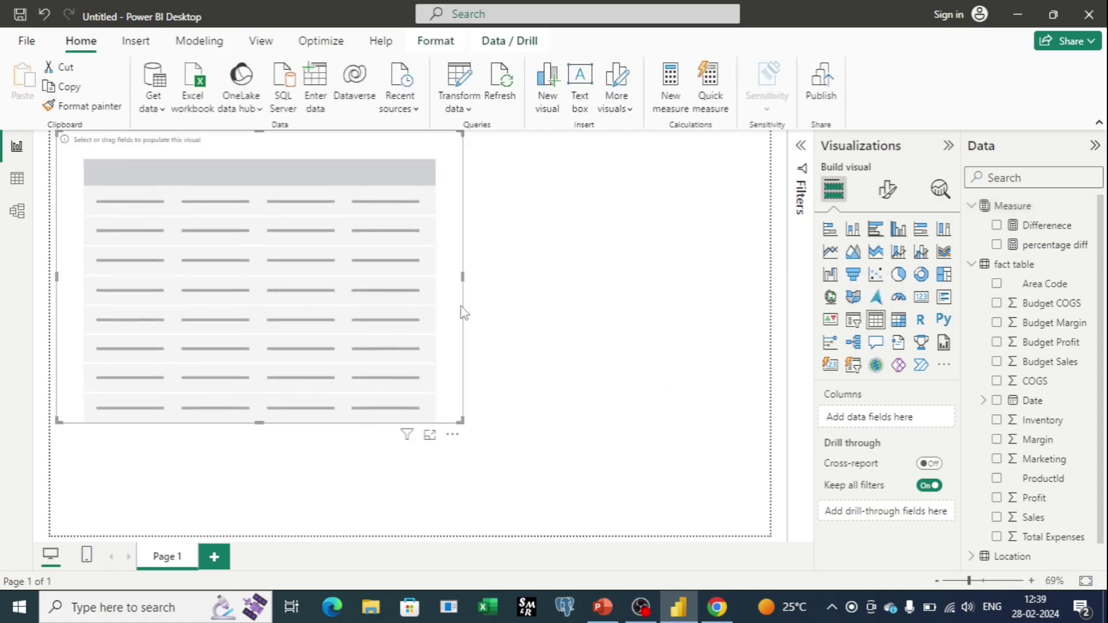
{"action": "left_click_drag", "start_coordinate": [364, 143], "coordinate": [385, 162]}
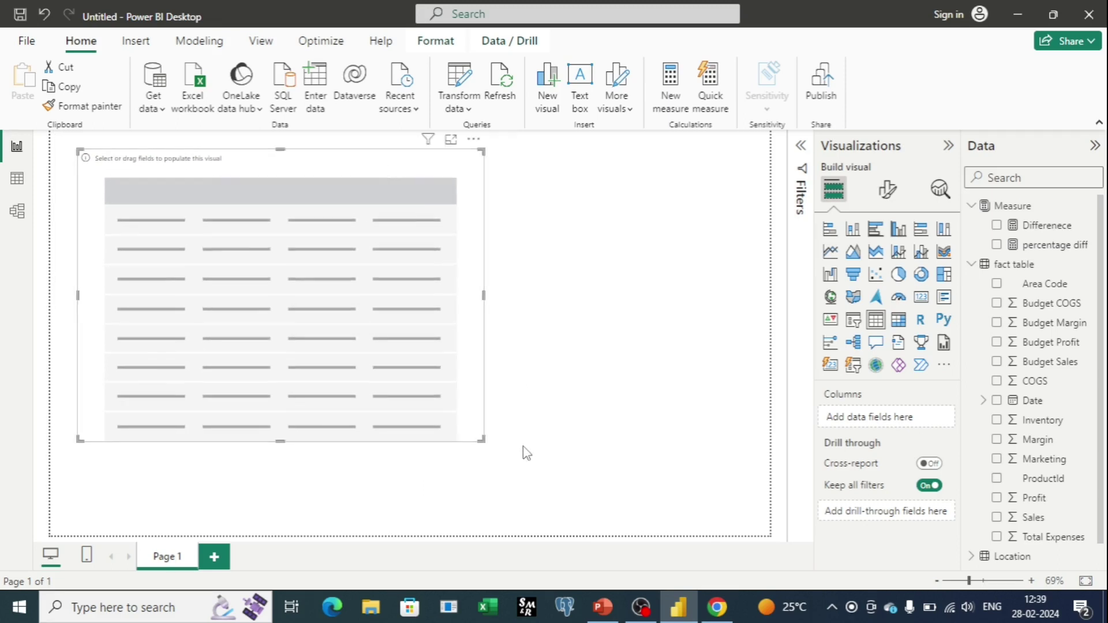
{"action": "left_click_drag", "start_coordinate": [483, 440], "coordinate": [505, 459]}
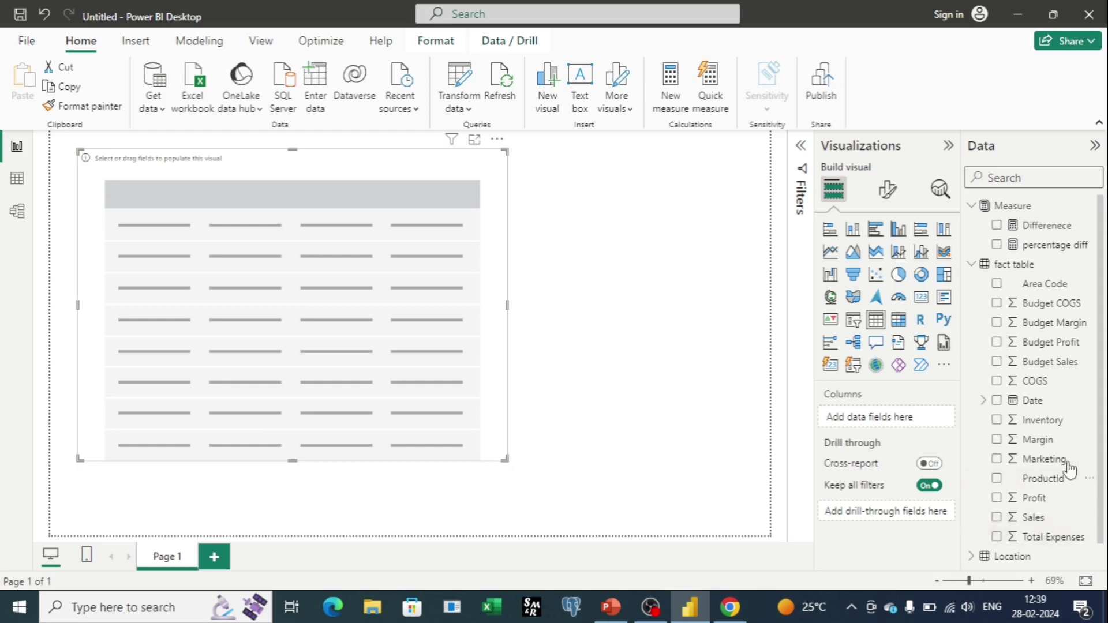
Step: Add the State field from the Location table to the table visual's columns and enlarge the visual further
{"action": "scroll", "coordinate": [1070, 470], "scroll_direction": "down", "scroll_amount": 1}
{"action": "left_click", "coordinate": [972, 534]}
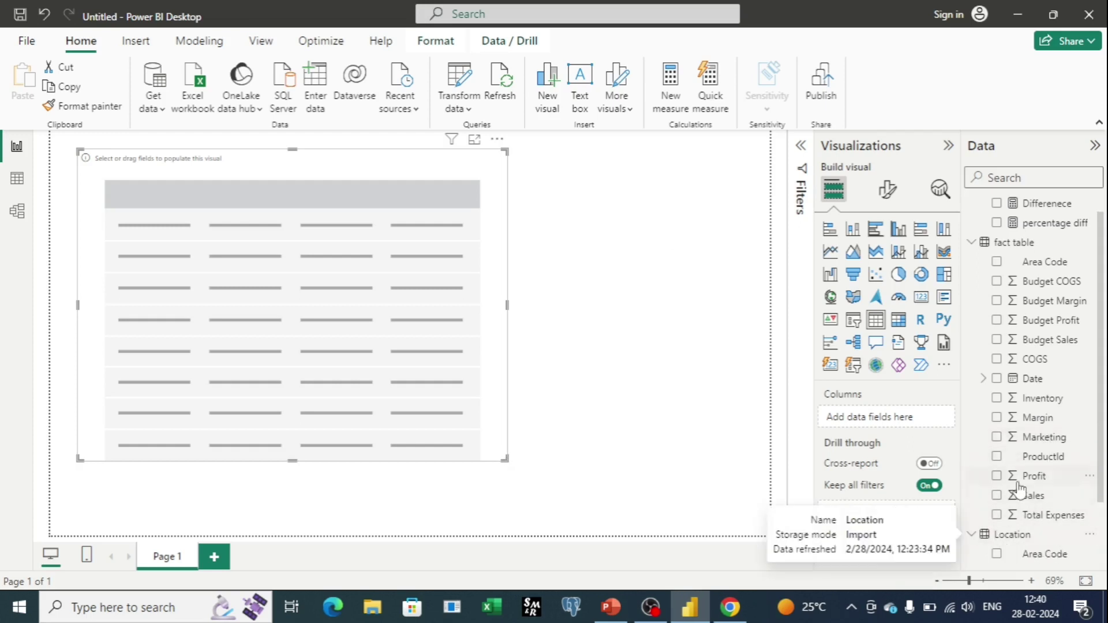
{"action": "scroll", "coordinate": [1019, 489], "scroll_direction": "down", "scroll_amount": 3}
{"action": "left_click_drag", "start_coordinate": [1030, 542], "coordinate": [903, 421]}
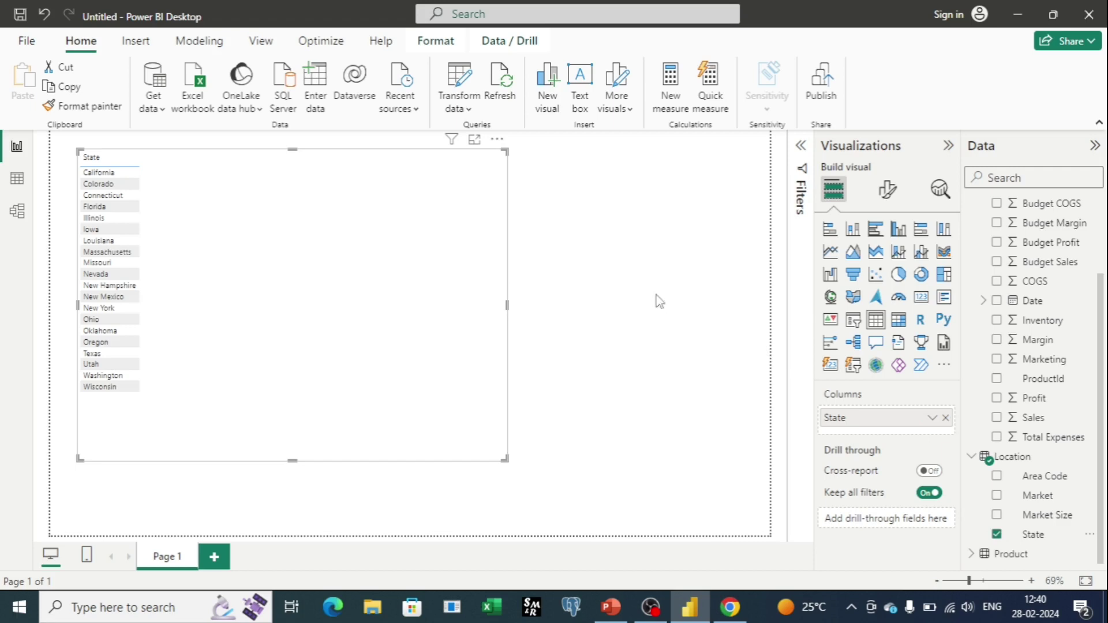
{"action": "left_click_drag", "start_coordinate": [506, 459], "coordinate": [589, 496]}
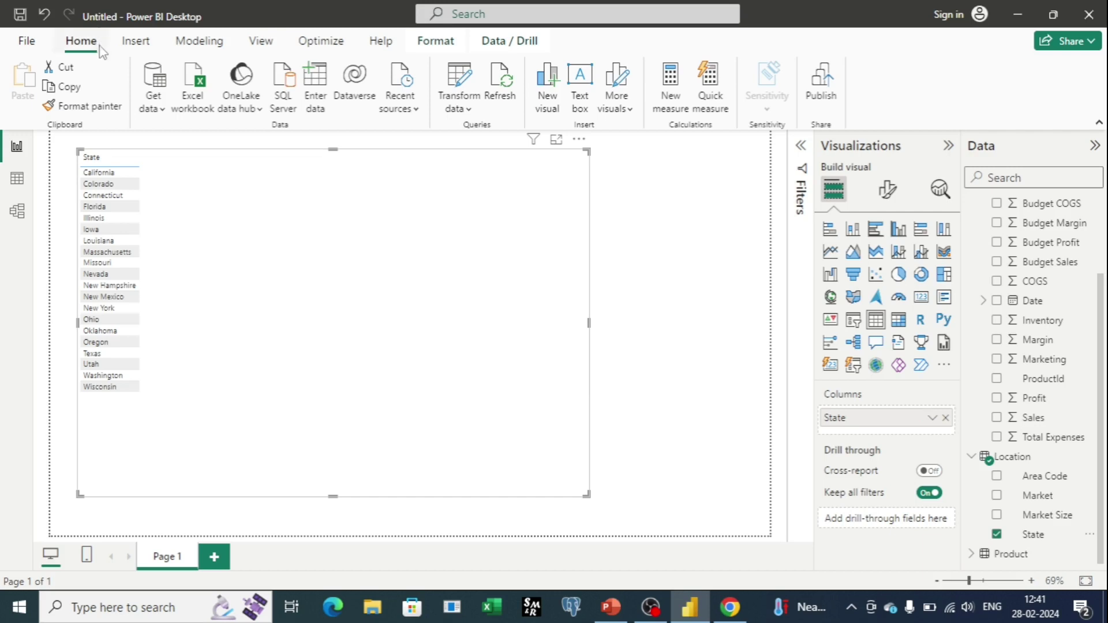
Step: Create the measure sales total = SUM('fact table'[Sales]) and change its home table to Measure
{"action": "left_click", "coordinate": [672, 79]}
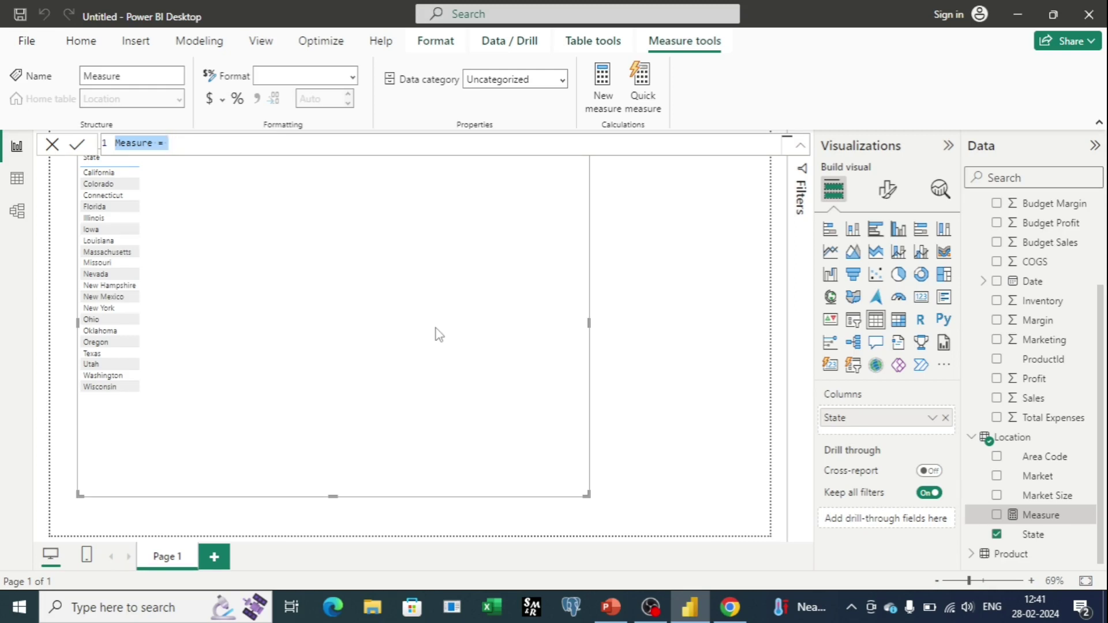
{"action": "key", "text": "BackSpace"}
{"action": "type", "text": "sales total = "}
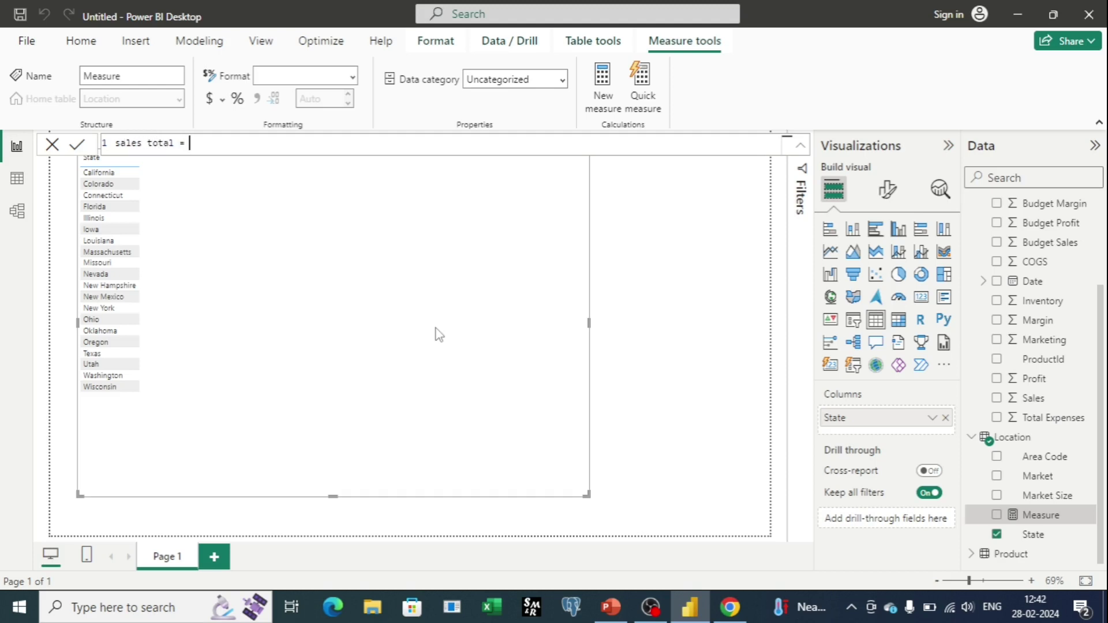
{"action": "type", "text": "sum"}
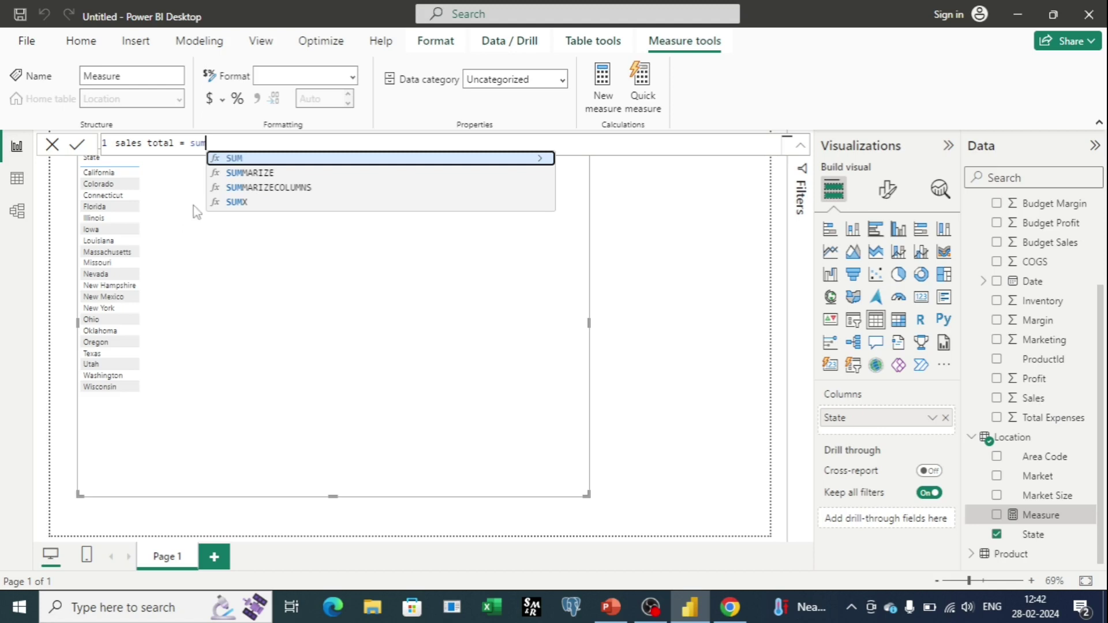
{"action": "left_click", "coordinate": [222, 158]}
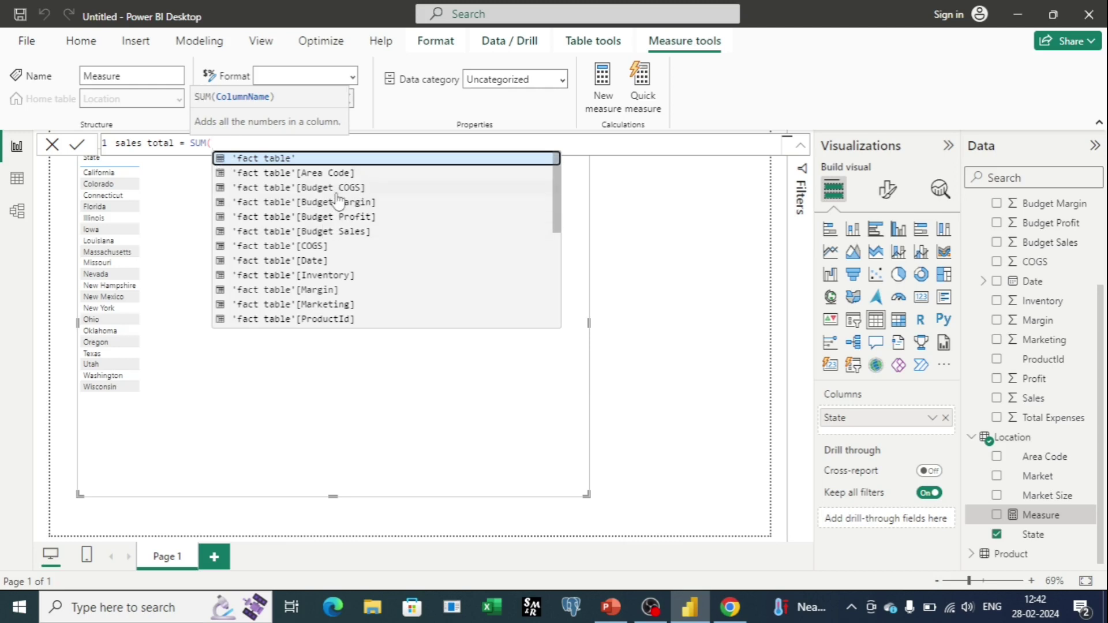
{"action": "scroll", "coordinate": [338, 202], "scroll_direction": "down", "scroll_amount": 1}
{"action": "left_click", "coordinate": [312, 306]}
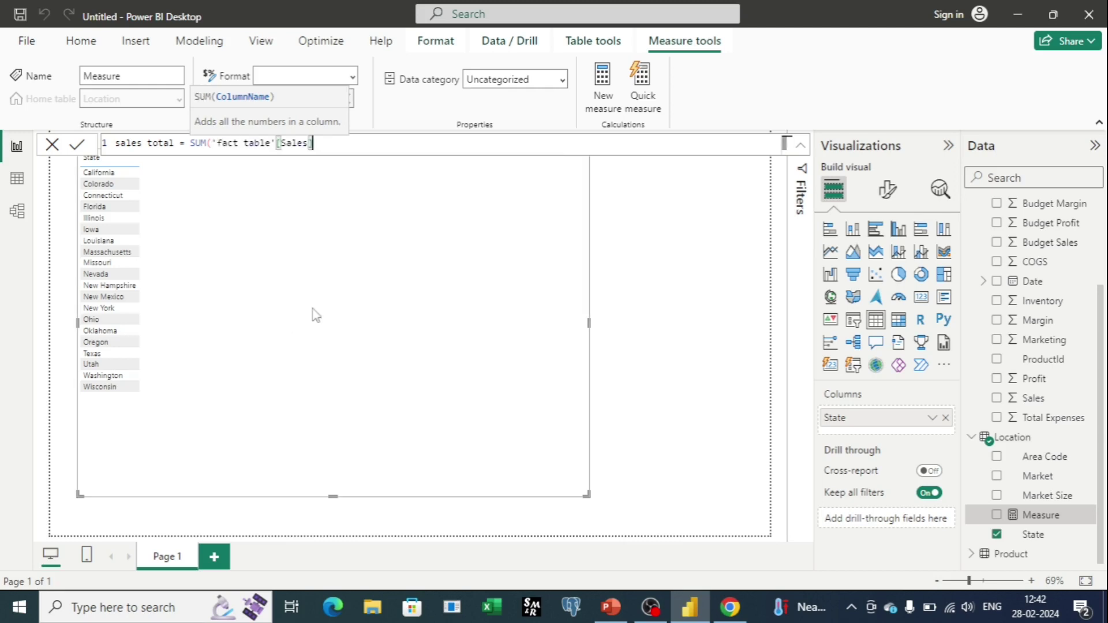
{"action": "type", "text": ")"}
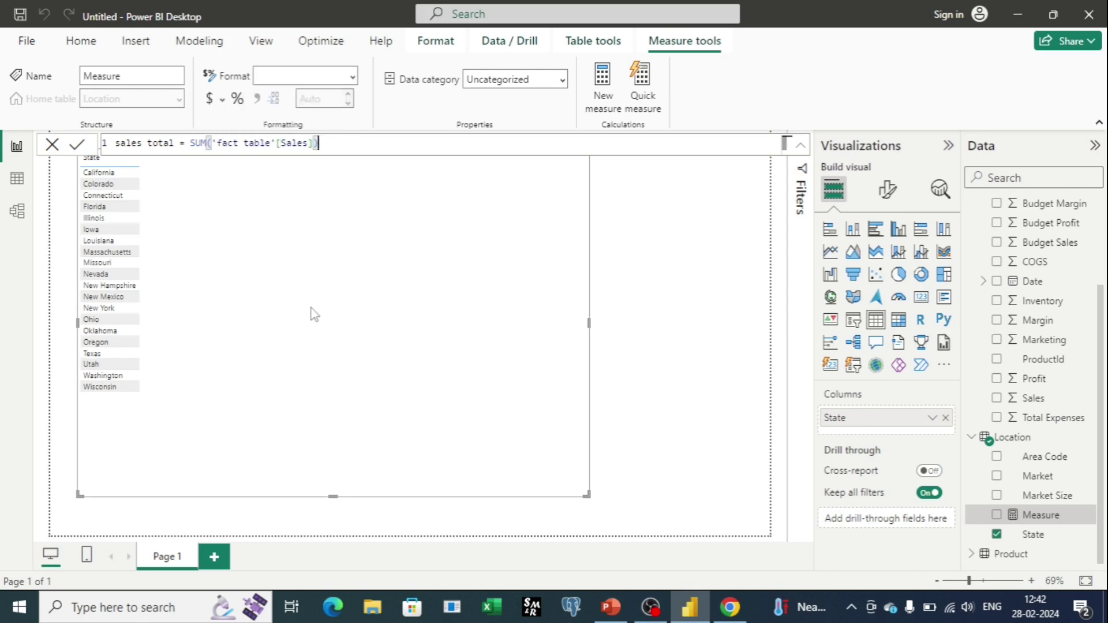
{"action": "key", "text": "Return"}
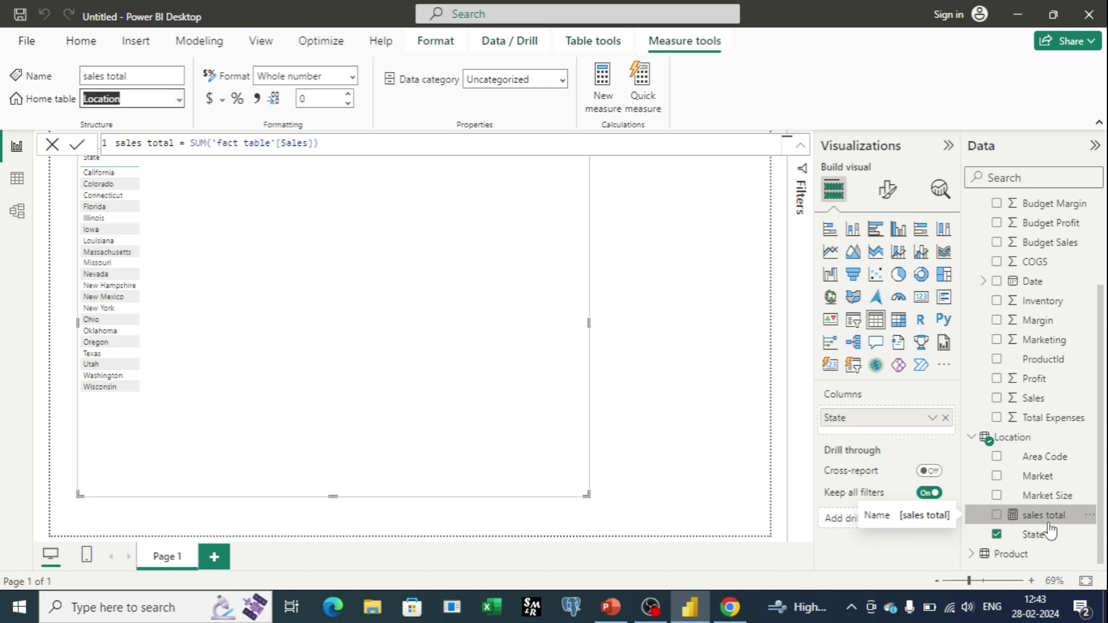
{"action": "left_click", "coordinate": [180, 108]}
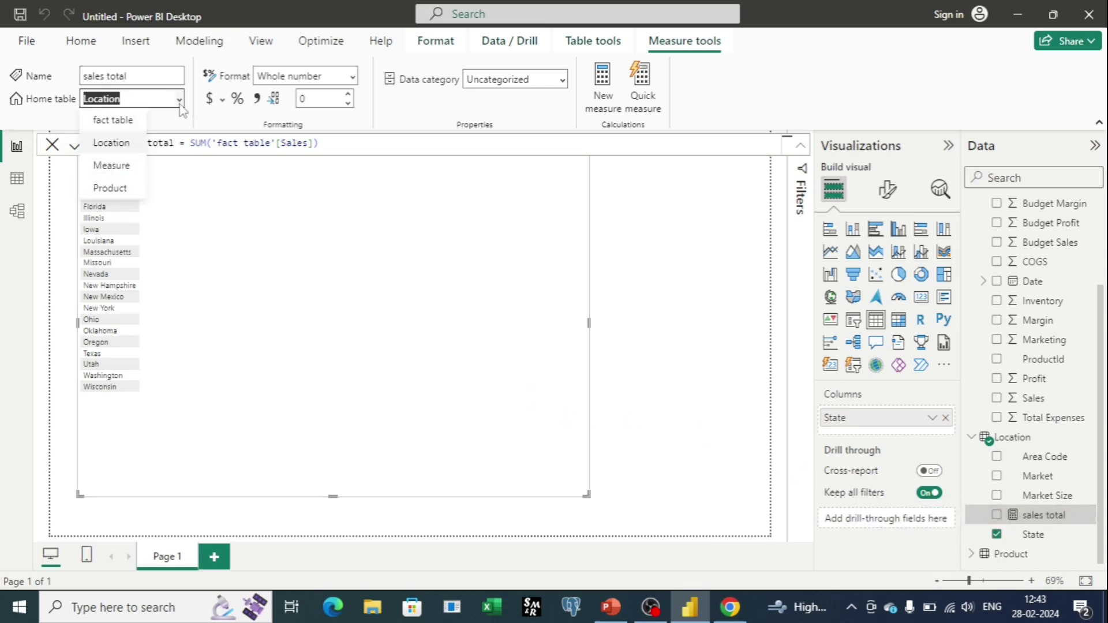
{"action": "left_click", "coordinate": [126, 169]}
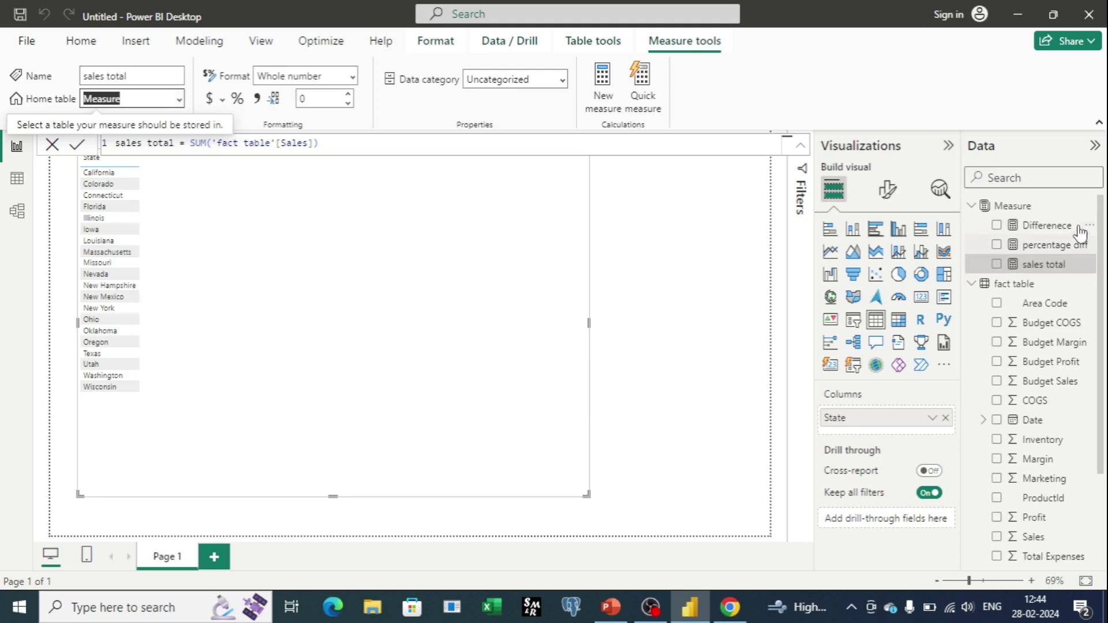
Step: Create the measure sales average = AVERAGE('fact table'[Sales]) in the Measure table
{"action": "left_click", "coordinate": [1039, 245]}
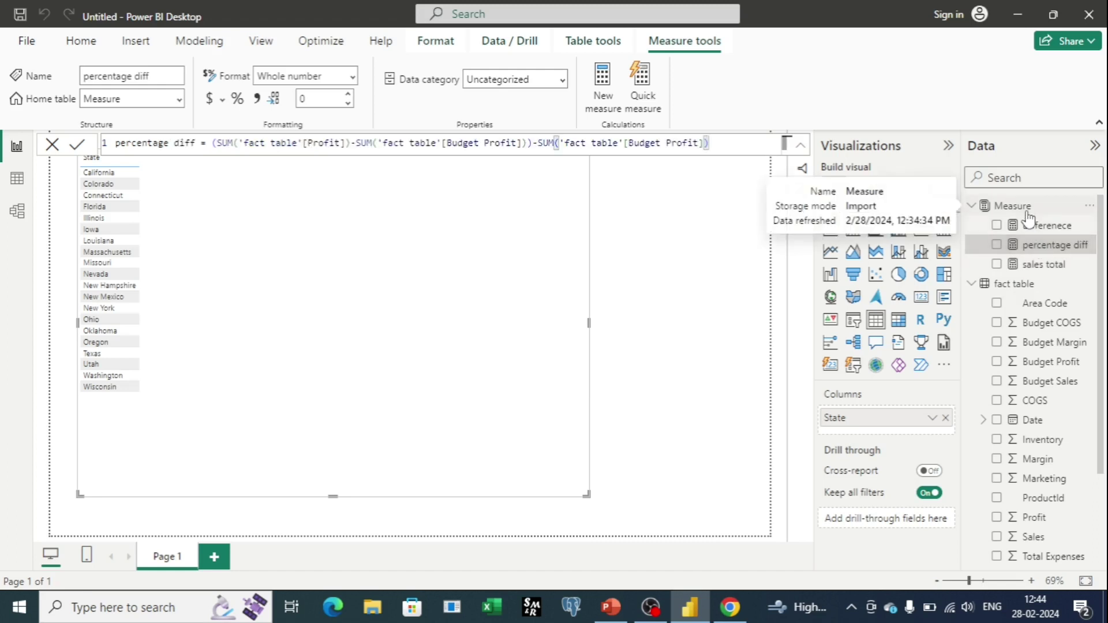
{"action": "left_click", "coordinate": [604, 46]}
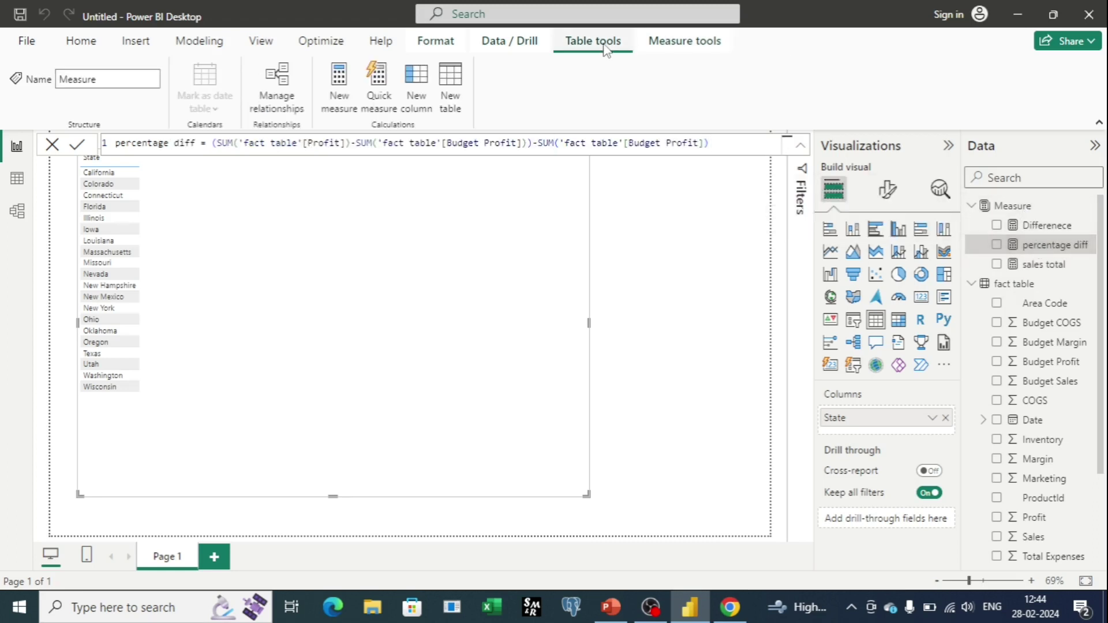
{"action": "left_click", "coordinate": [347, 84]}
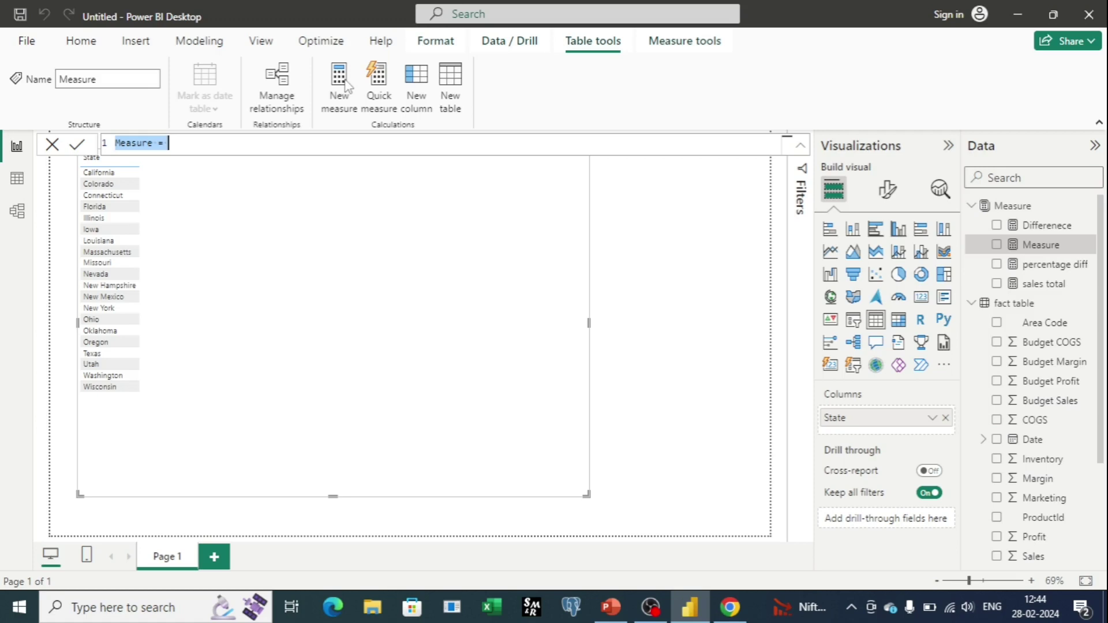
{"action": "type", "text": "sales "}
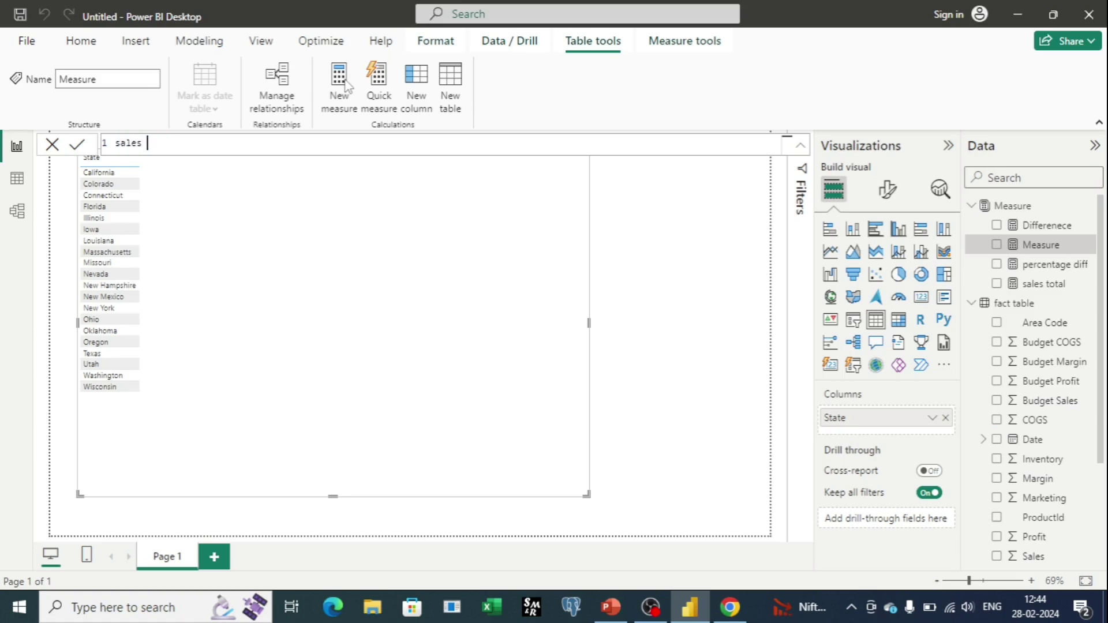
{"action": "type", "text": "average - "}
{"action": "type", "text": "Aver"}
{"action": "key", "text": "BackSpace"}
{"action": "key", "text": "BackSpace"}
{"action": "key", "text": "BackSpace"}
{"action": "key", "text": "BackSpace"}
{"action": "key", "text": "BackSpace"}
{"action": "key", "text": "BackSpace"}
{"action": "type", "text": "=ave"}
{"action": "left_click", "coordinate": [266, 161]}
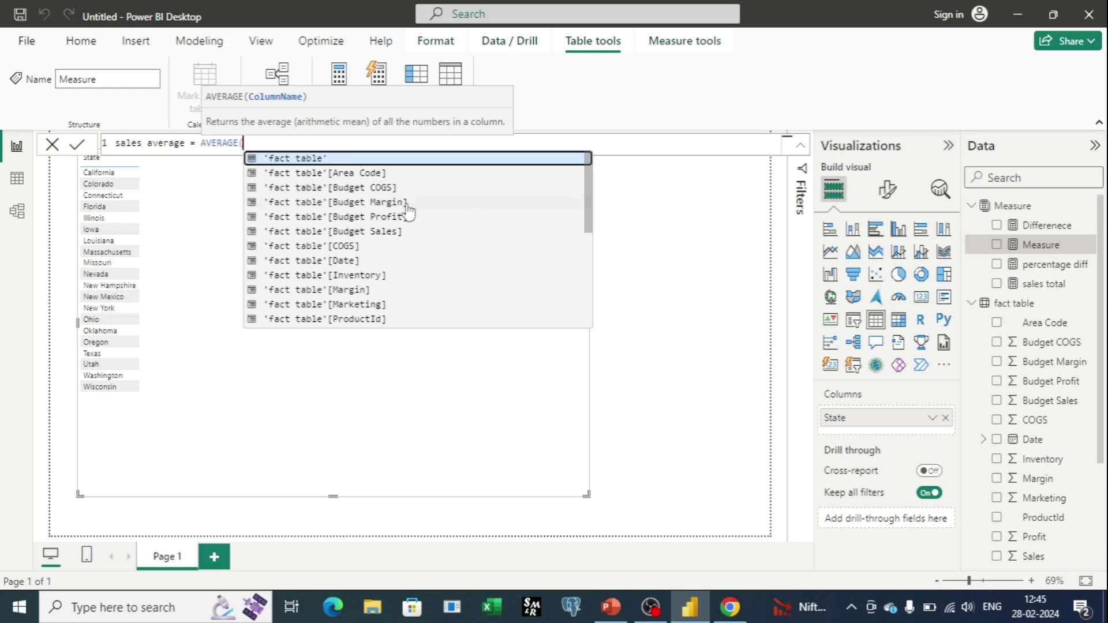
{"action": "scroll", "coordinate": [383, 251], "scroll_direction": "down", "scroll_amount": 2}
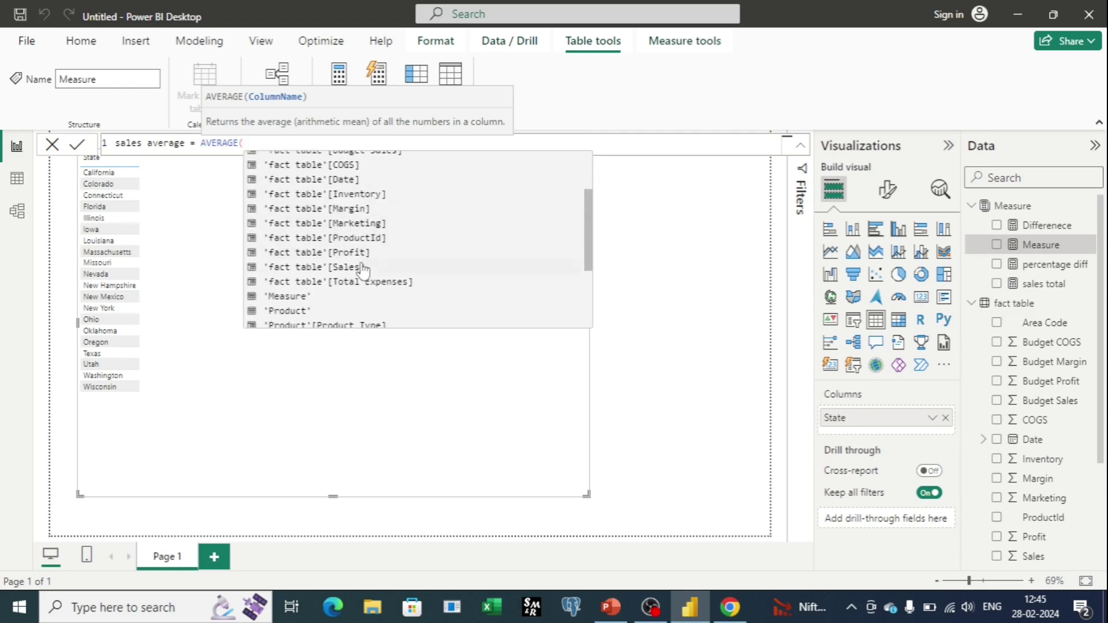
{"action": "left_click", "coordinate": [363, 267]}
{"action": "type", "text": ")"}
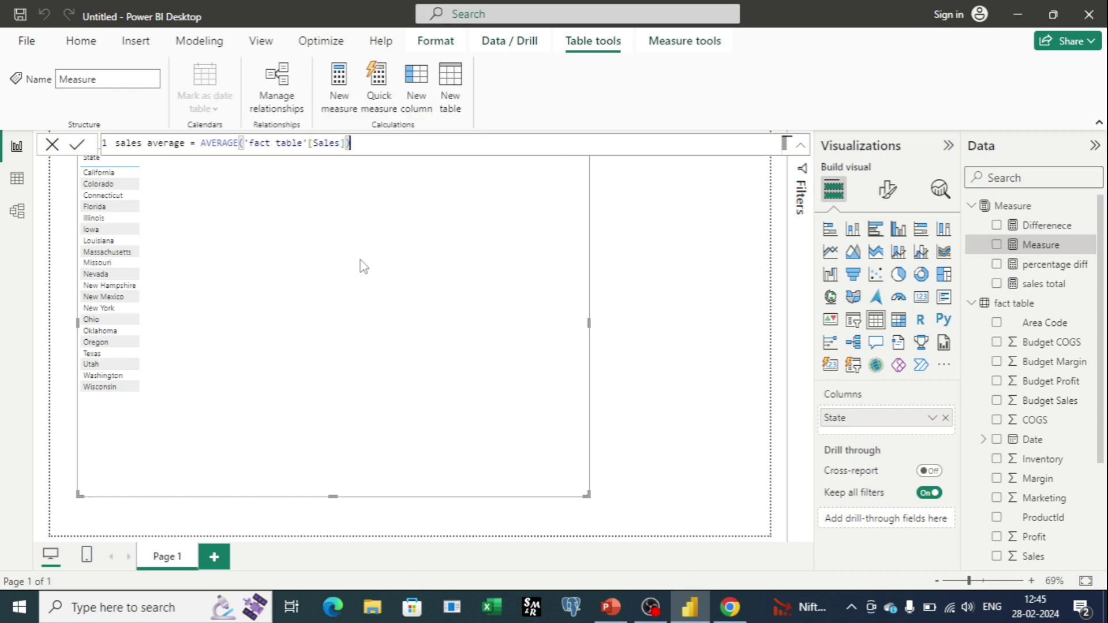
{"action": "key", "text": "Return"}
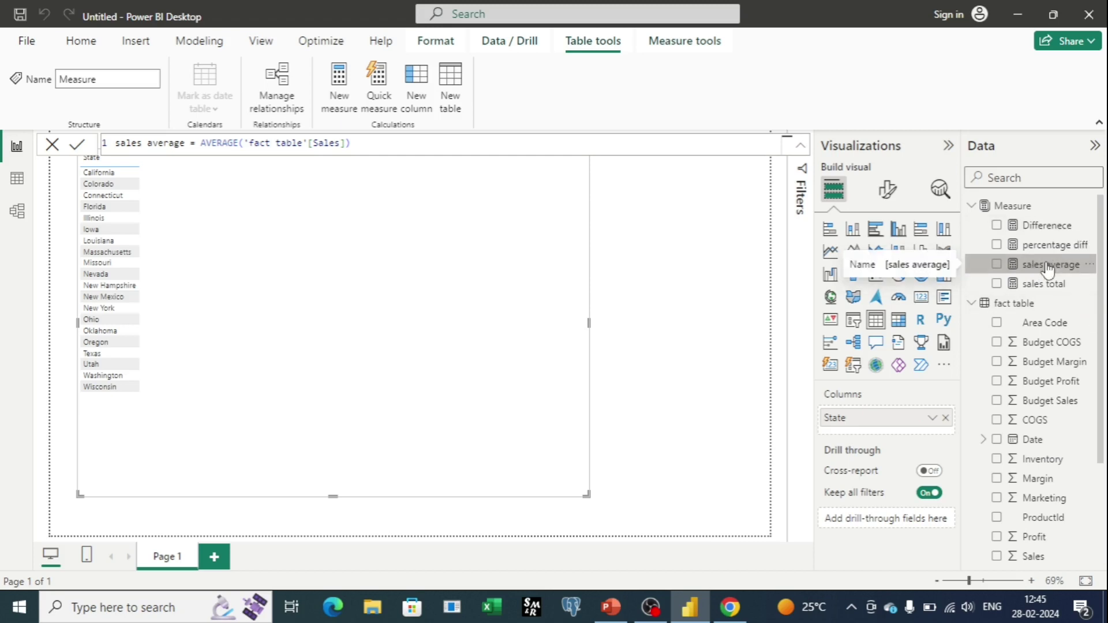
Step: Add the measure min sales = MIN('fact table'[Sales]) to the Measure table
{"action": "left_click", "coordinate": [339, 96]}
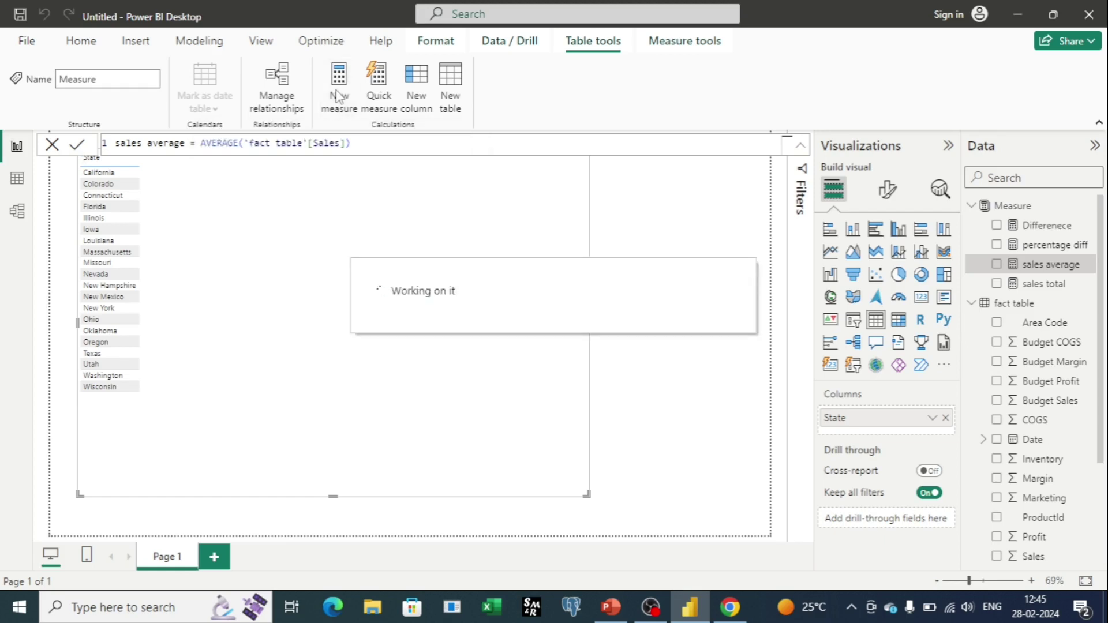
{"action": "type", "text": "min "}
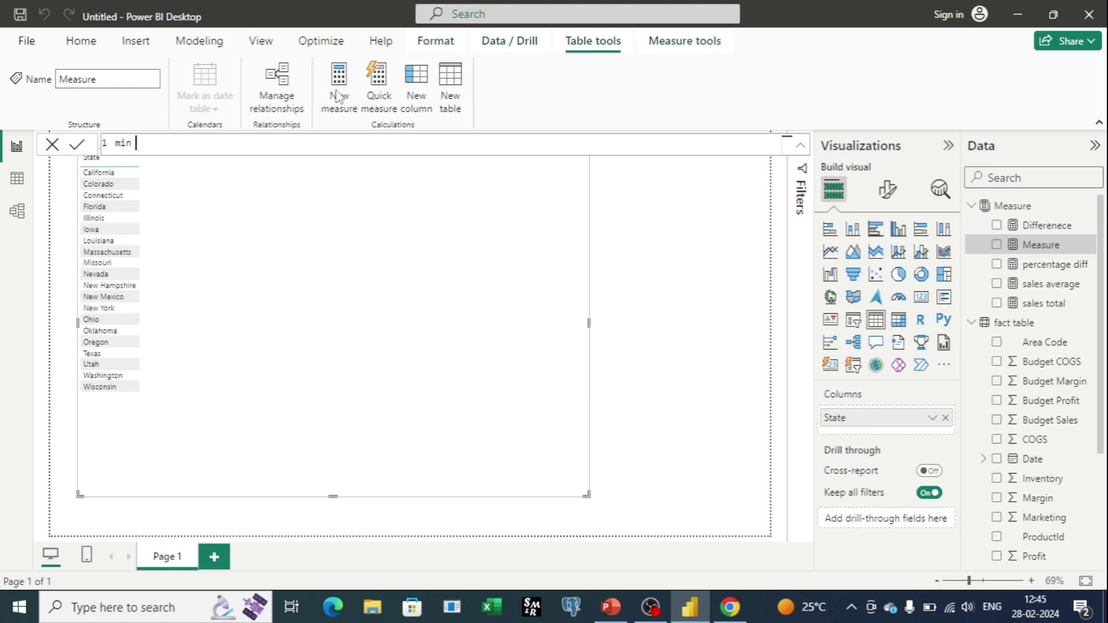
{"action": "type", "text": "sales = Min"}
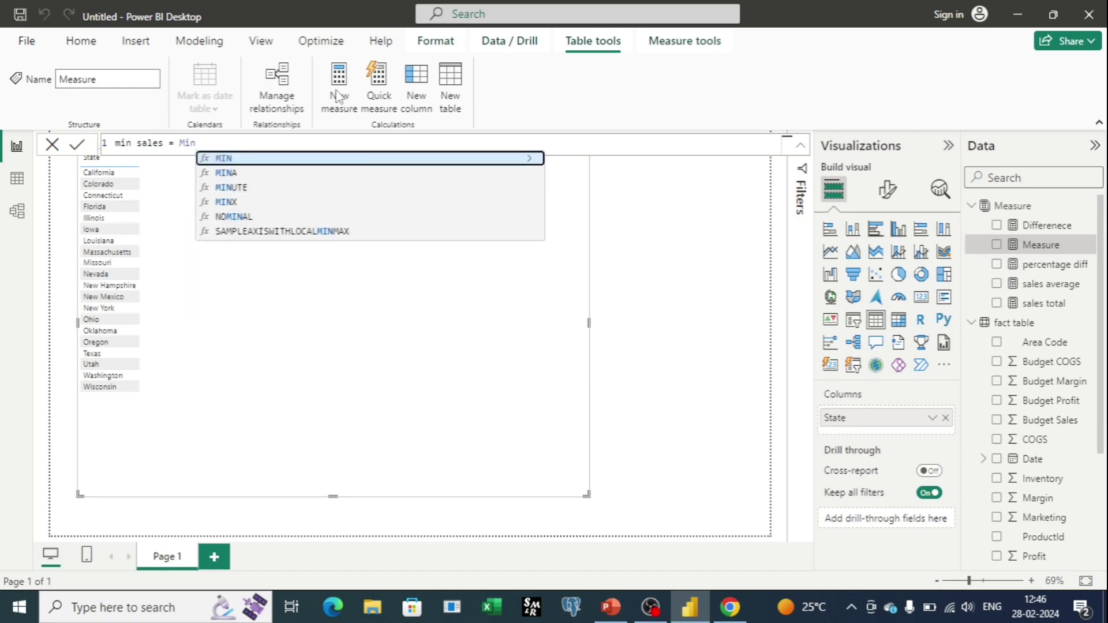
{"action": "left_click", "coordinate": [218, 161]}
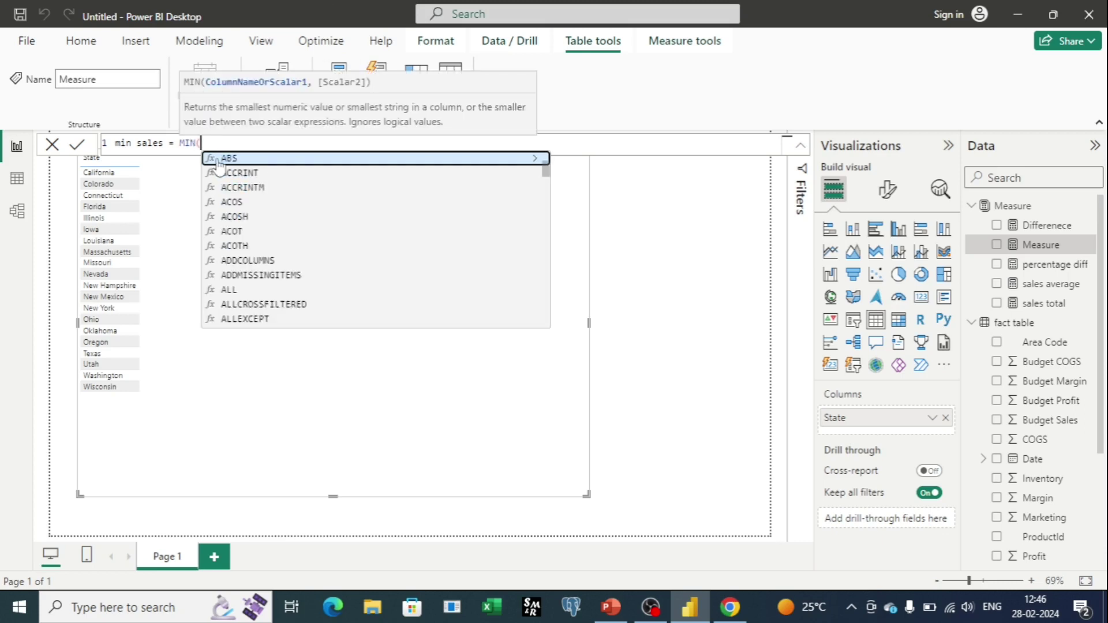
{"action": "type", "text": "fac"}
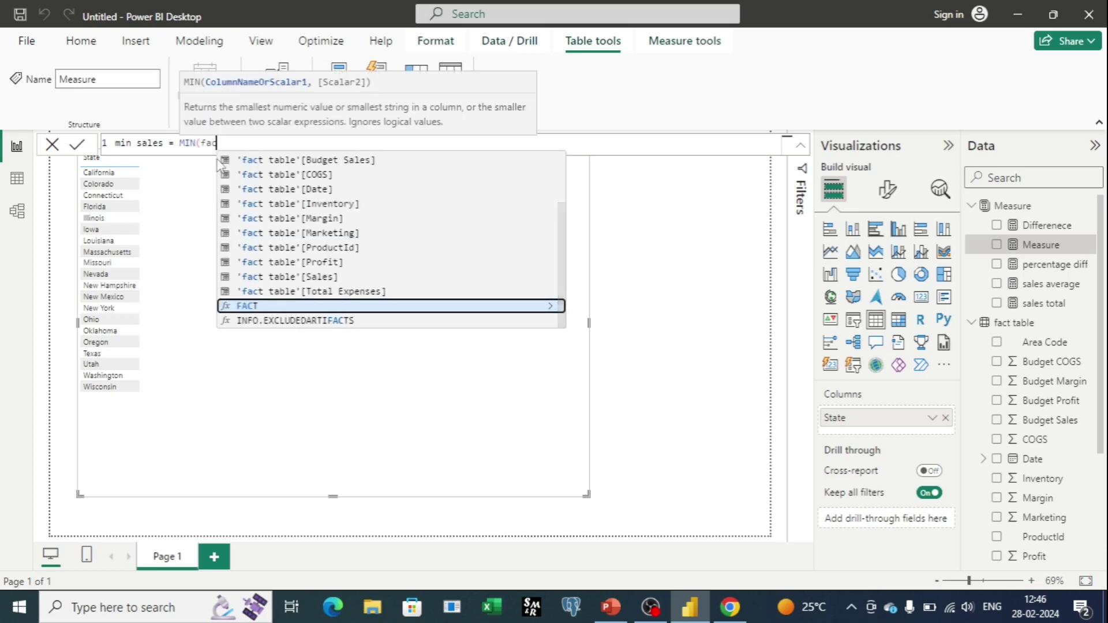
{"action": "left_click", "coordinate": [321, 279]}
{"action": "type", "text": ")"}
{"action": "key", "text": "Return"}
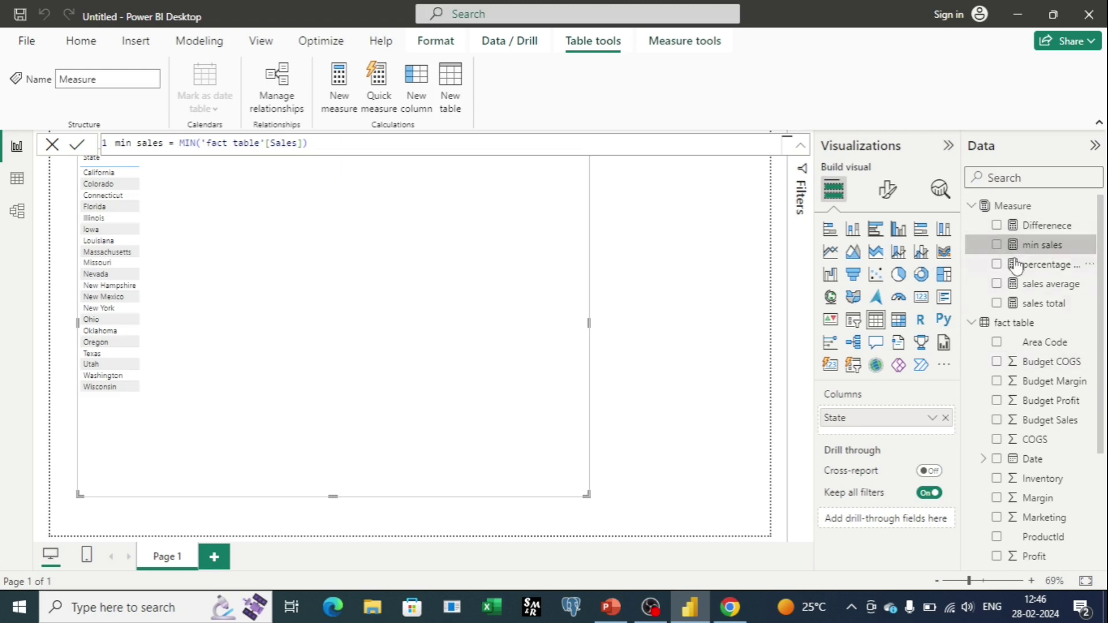
Step: Add the measure max sales = MAX('fact table'[Sales]) to the Measure table
{"action": "left_click", "coordinate": [338, 89]}
{"action": "type", "text": "ma"}
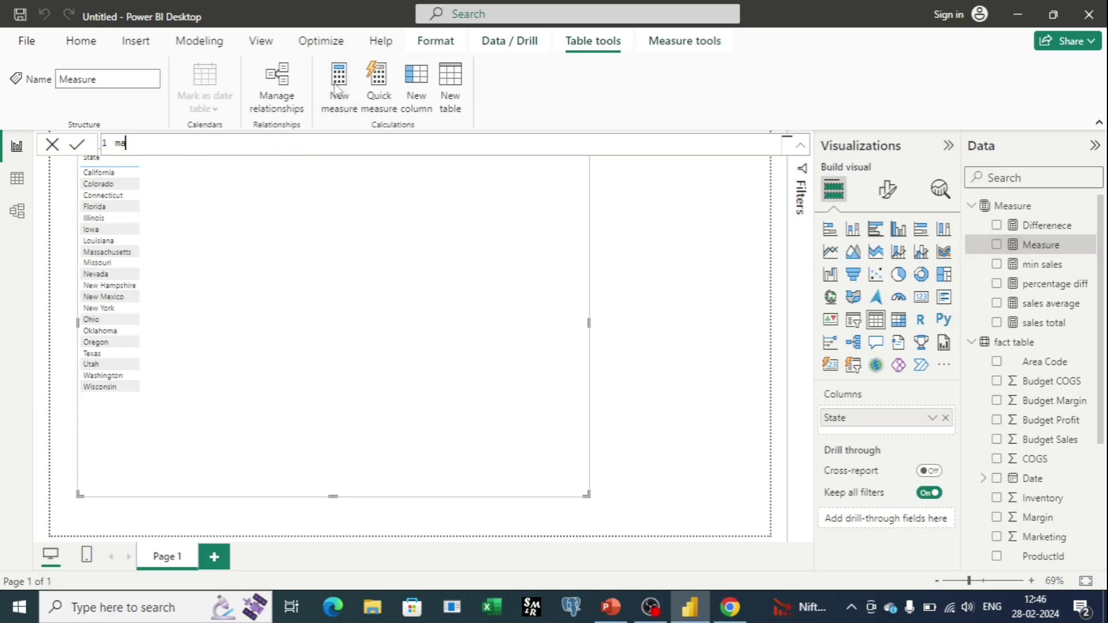
{"action": "type", "text": "x sales = max"}
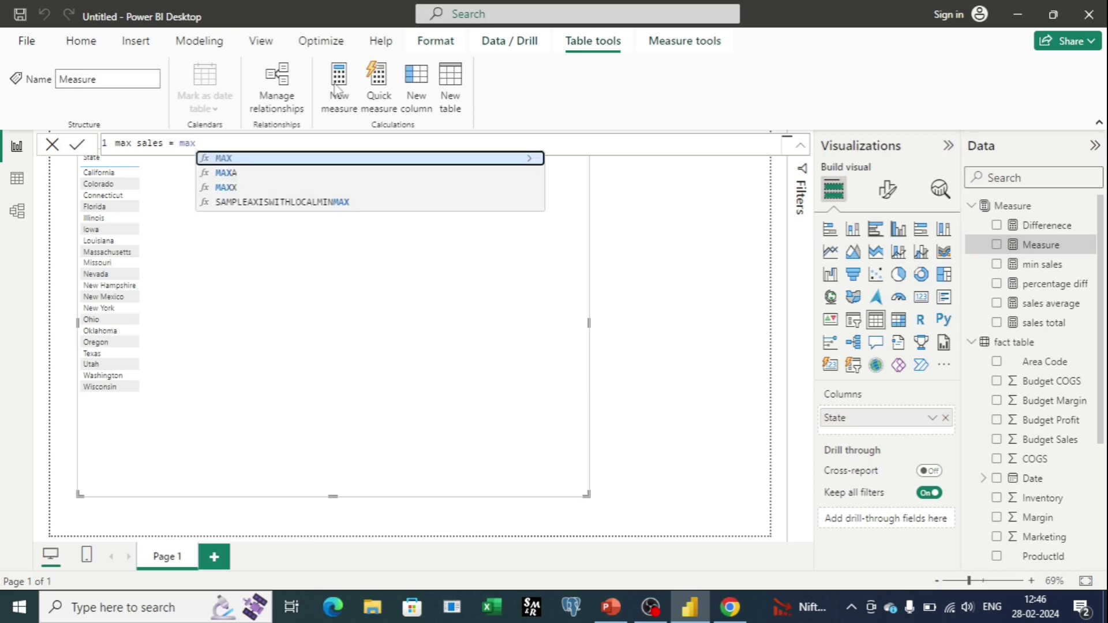
{"action": "left_click", "coordinate": [216, 162]}
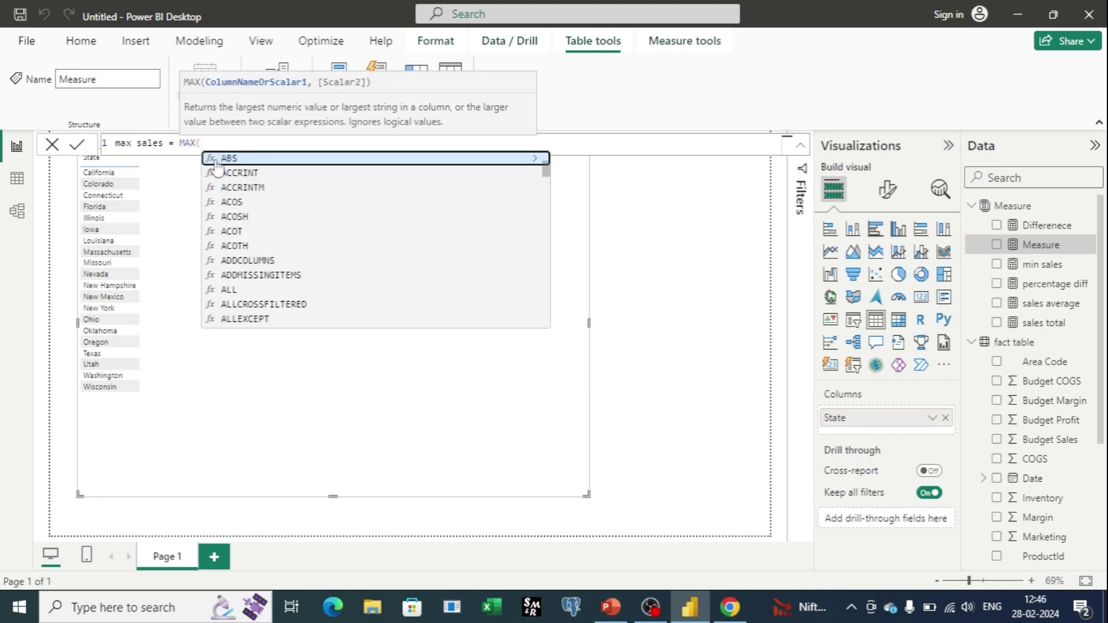
{"action": "type", "text": "fac"}
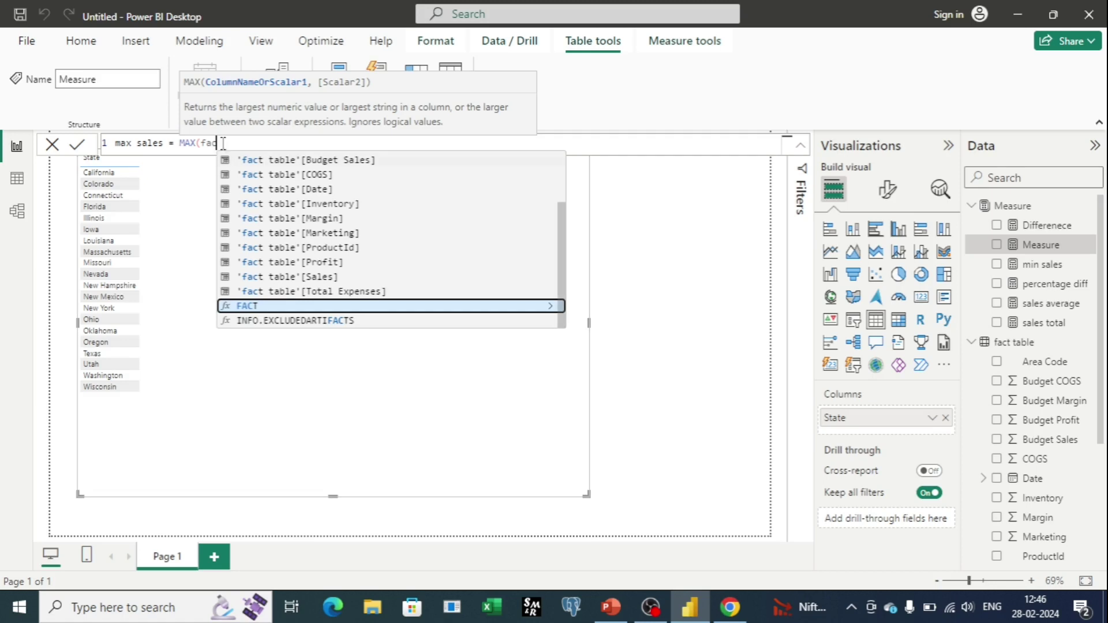
{"action": "left_click", "coordinate": [270, 284]}
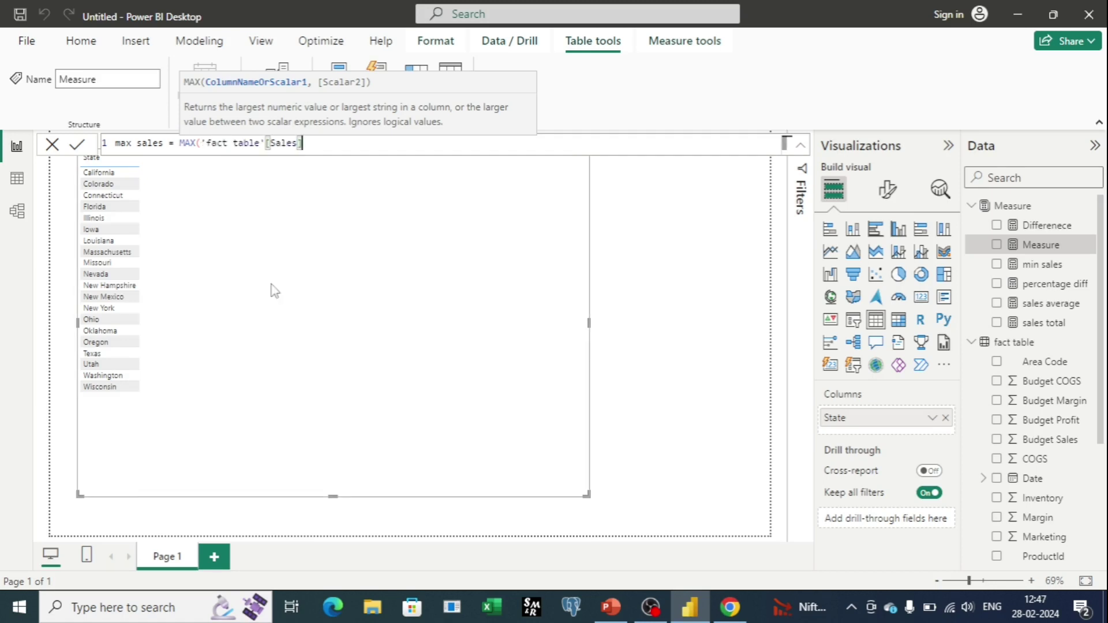
{"action": "type", "text": ")"}
{"action": "key", "text": "Return"}
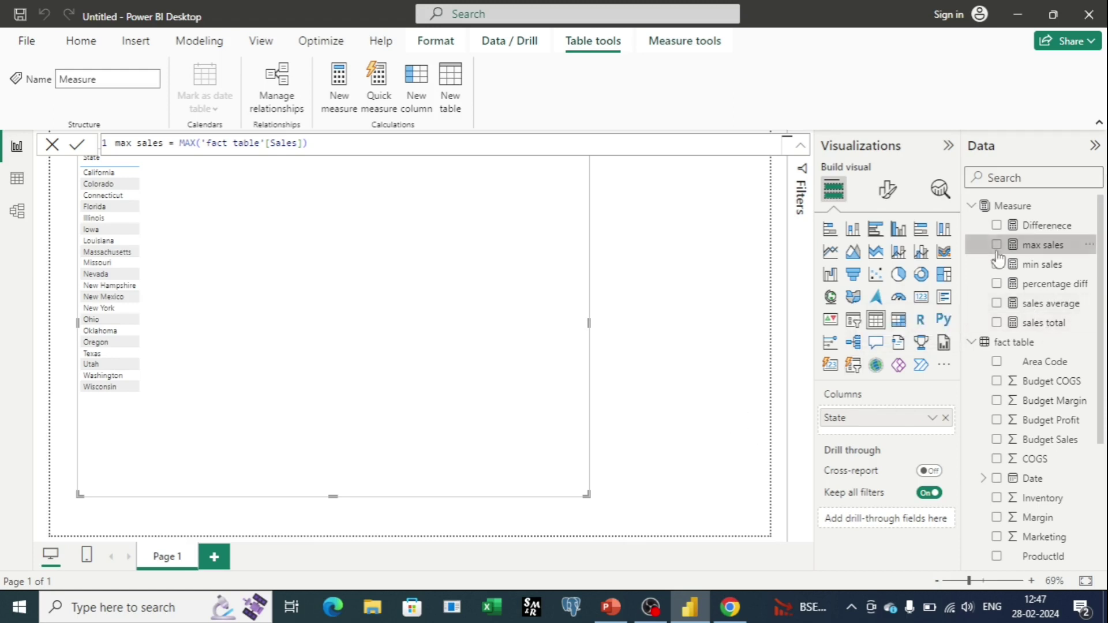
Step: Add the measure median sales = MEDIAN('fact table'[Sales]) to the Measure table
{"action": "left_click", "coordinate": [1033, 267]}
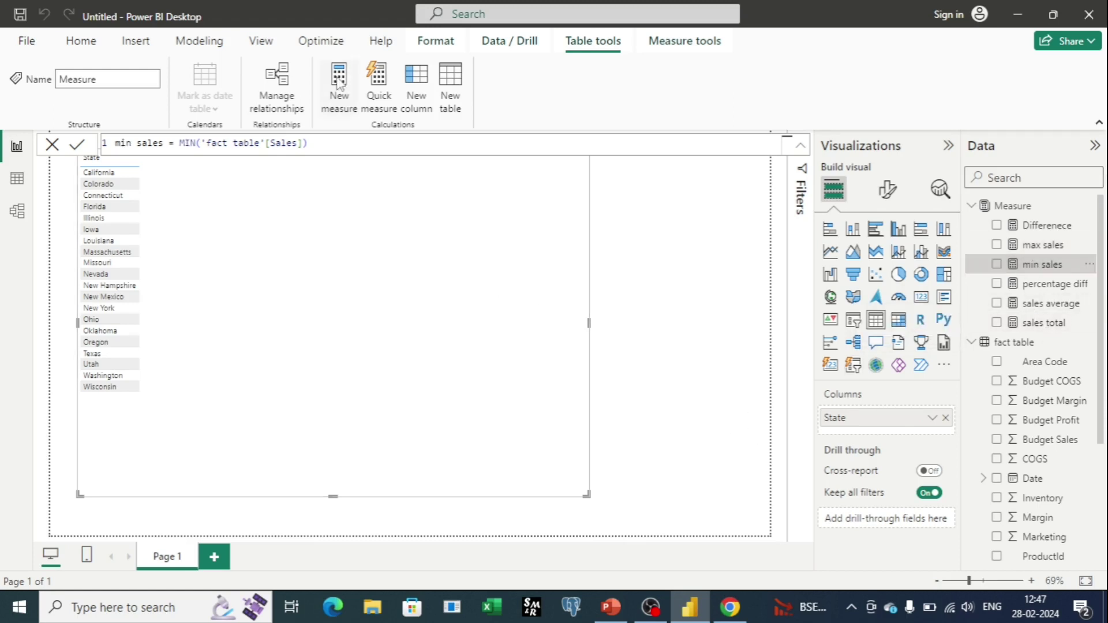
{"action": "left_click", "coordinate": [339, 84]}
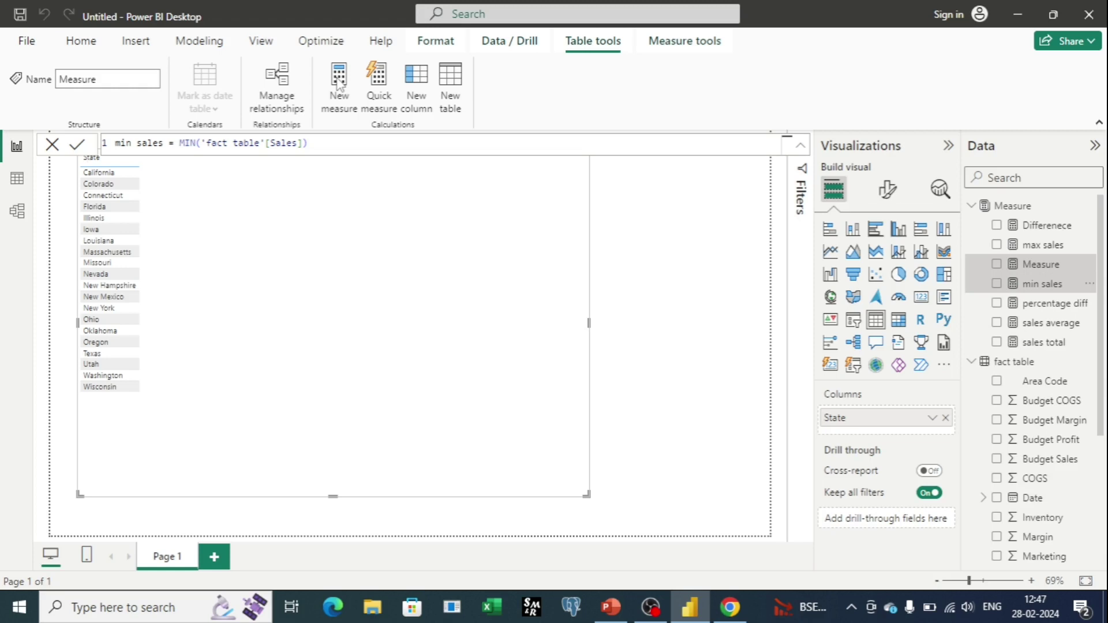
{"action": "key", "text": "ctrl+a"}
{"action": "type", "text": "m"}
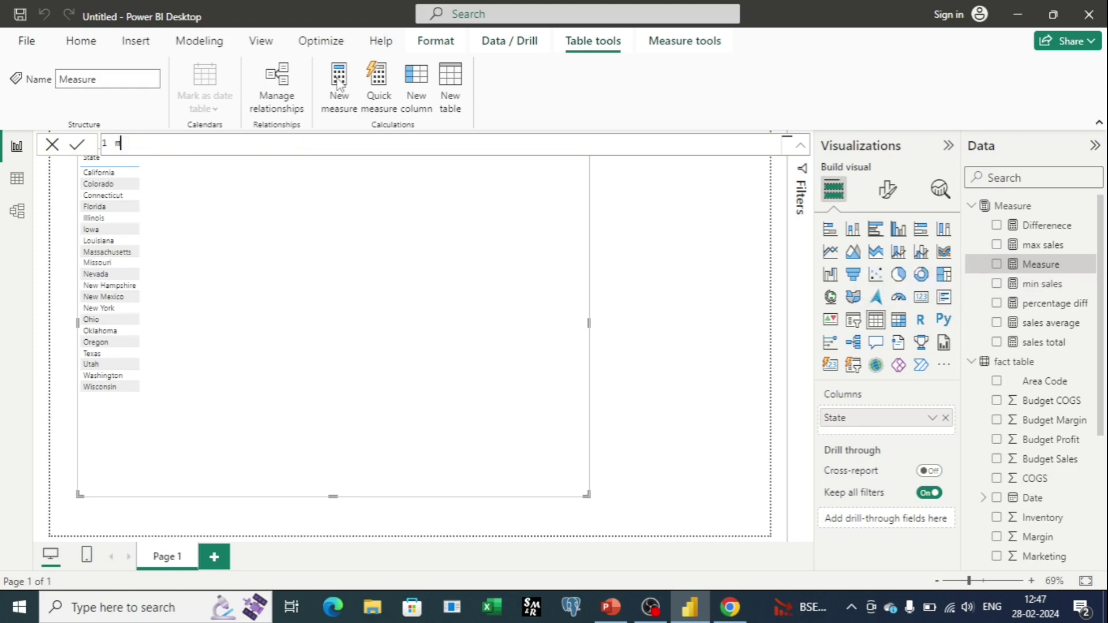
{"action": "type", "text": "edian sales = Med"}
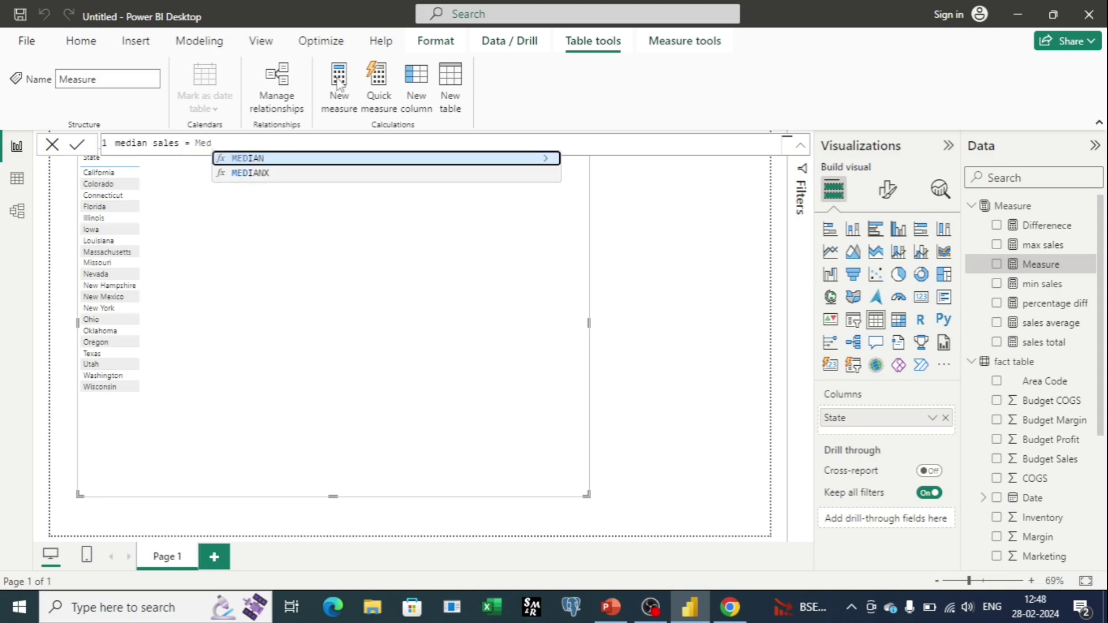
{"action": "key", "text": "Tab"}
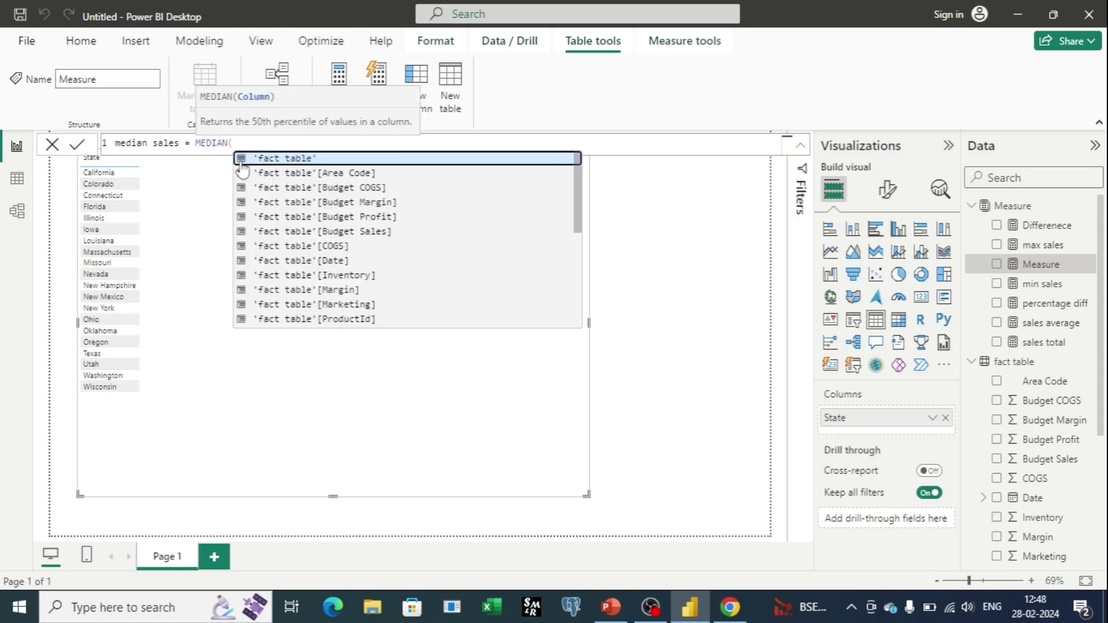
{"action": "type", "text": "fac"}
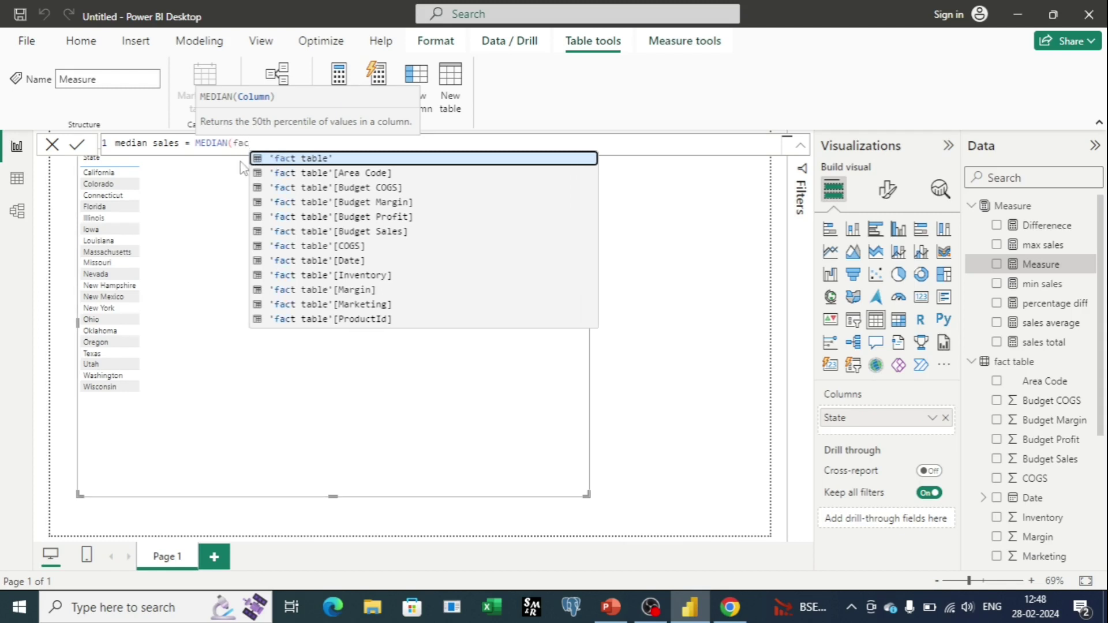
{"action": "scroll", "coordinate": [347, 243], "scroll_direction": "down", "scroll_amount": 1}
{"action": "left_click", "coordinate": [357, 304]}
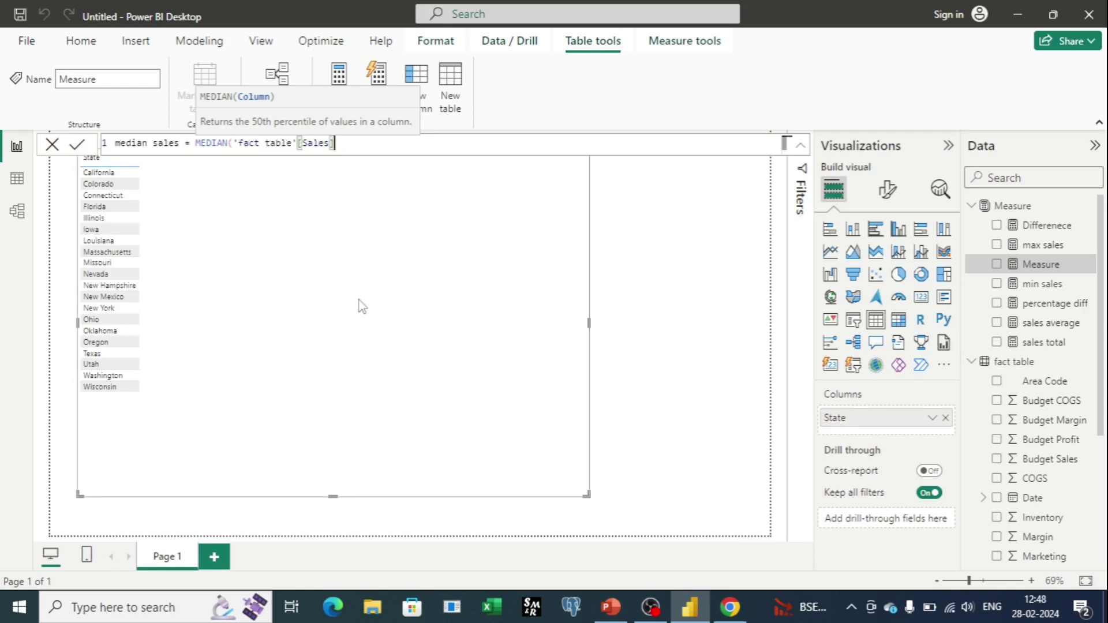
{"action": "type", "text": ")"}
{"action": "key", "text": "Return"}
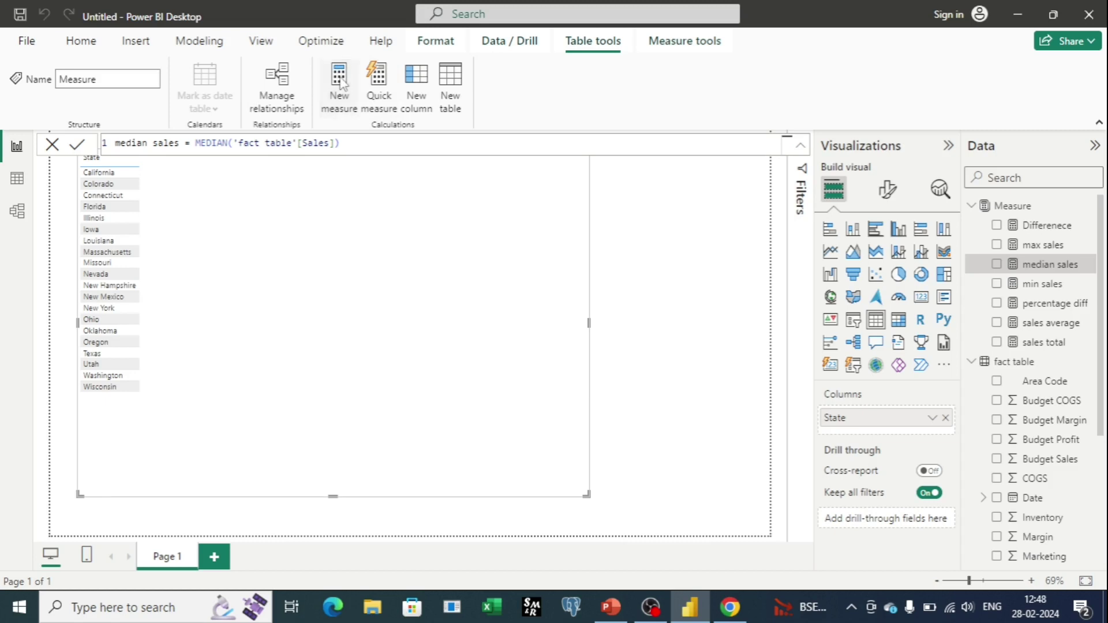
Step: Add the measure standard deviation = STDEV.P('fact table'[Sales]) to the Measure table
{"action": "left_click", "coordinate": [342, 83]}
{"action": "type", "text": "st"}
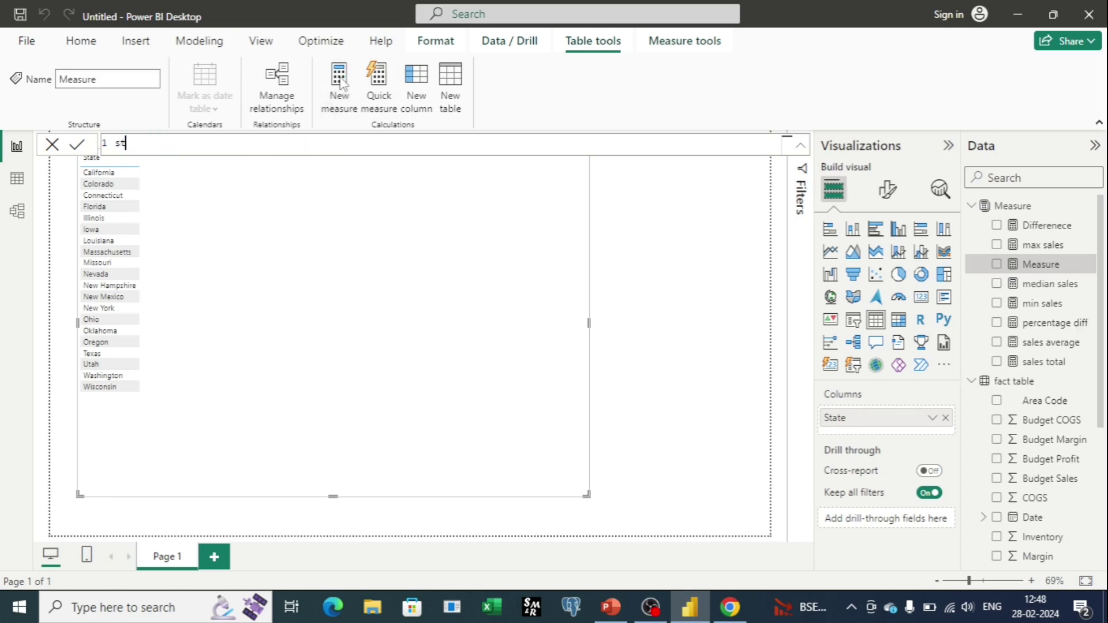
{"action": "type", "text": "andard deviation="}
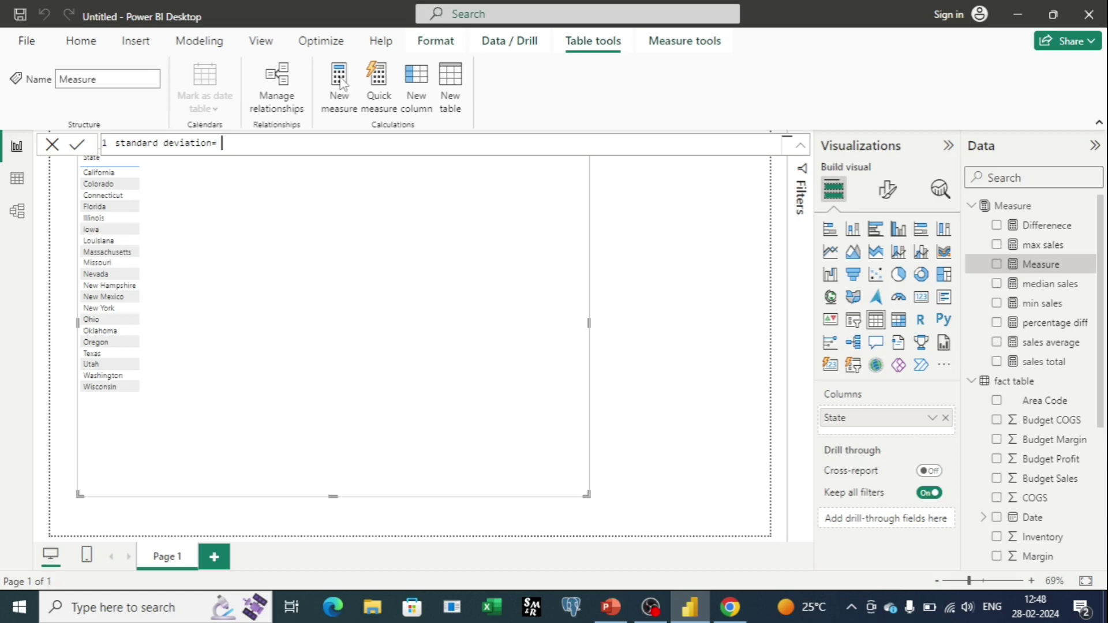
{"action": "type", "text": "st"}
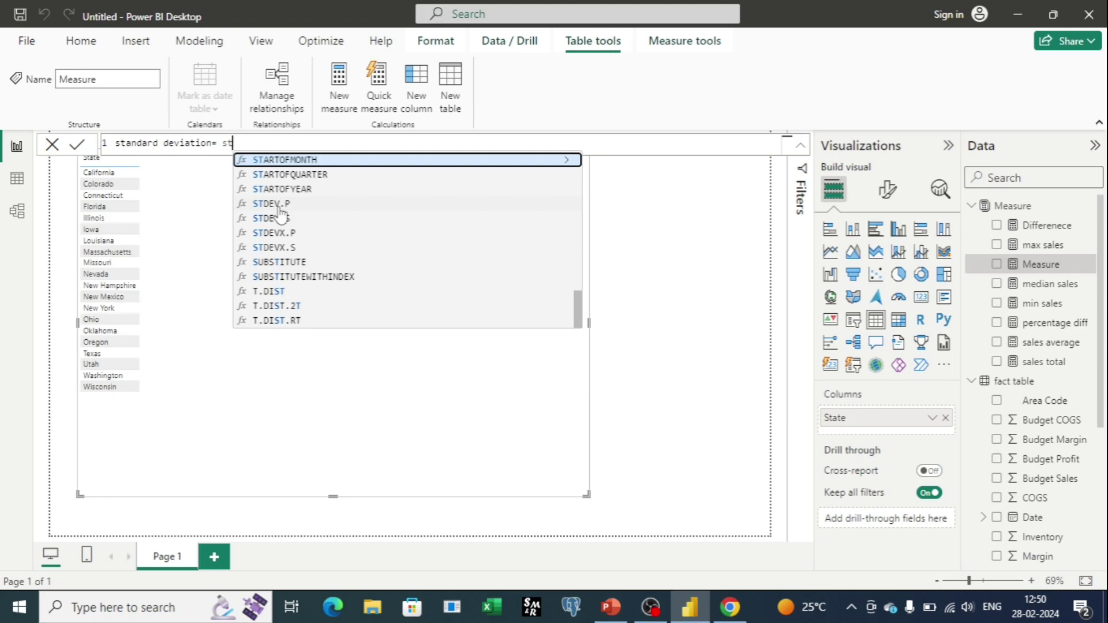
{"action": "left_click", "coordinate": [282, 206]}
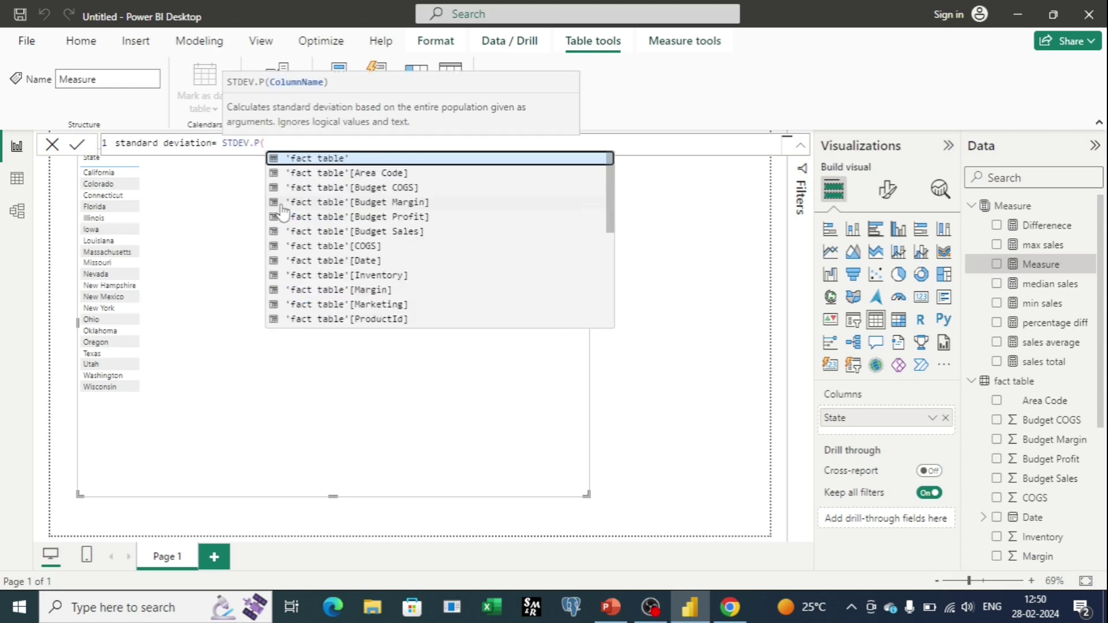
{"action": "scroll", "coordinate": [465, 271], "scroll_direction": "down", "scroll_amount": 2}
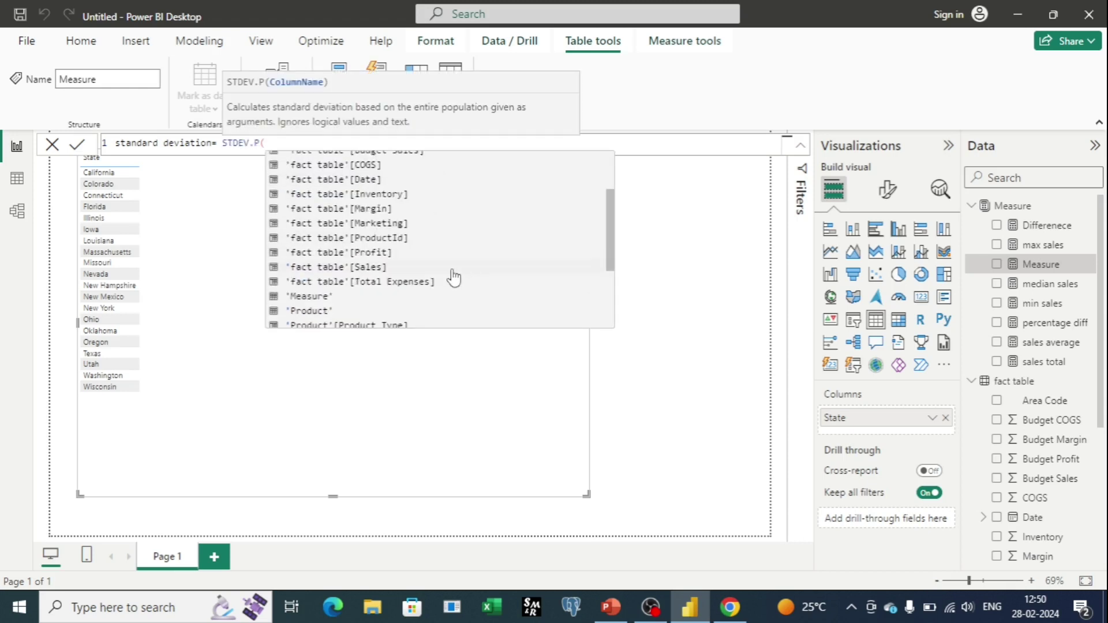
{"action": "left_click", "coordinate": [465, 268]}
{"action": "type", "text": ")"}
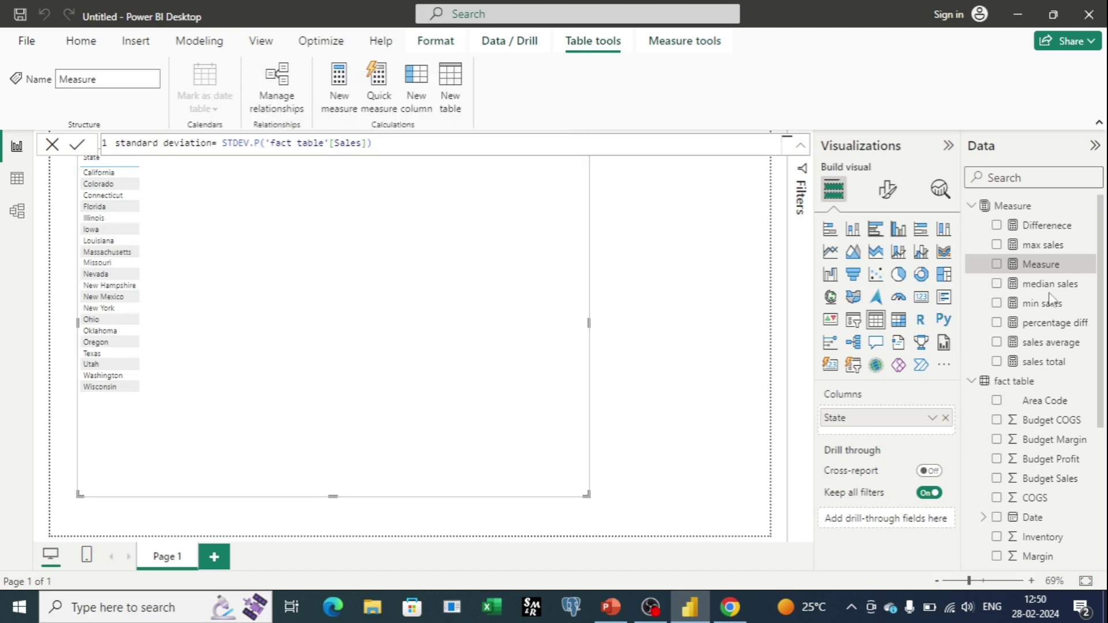
{"action": "key", "text": "Return"}
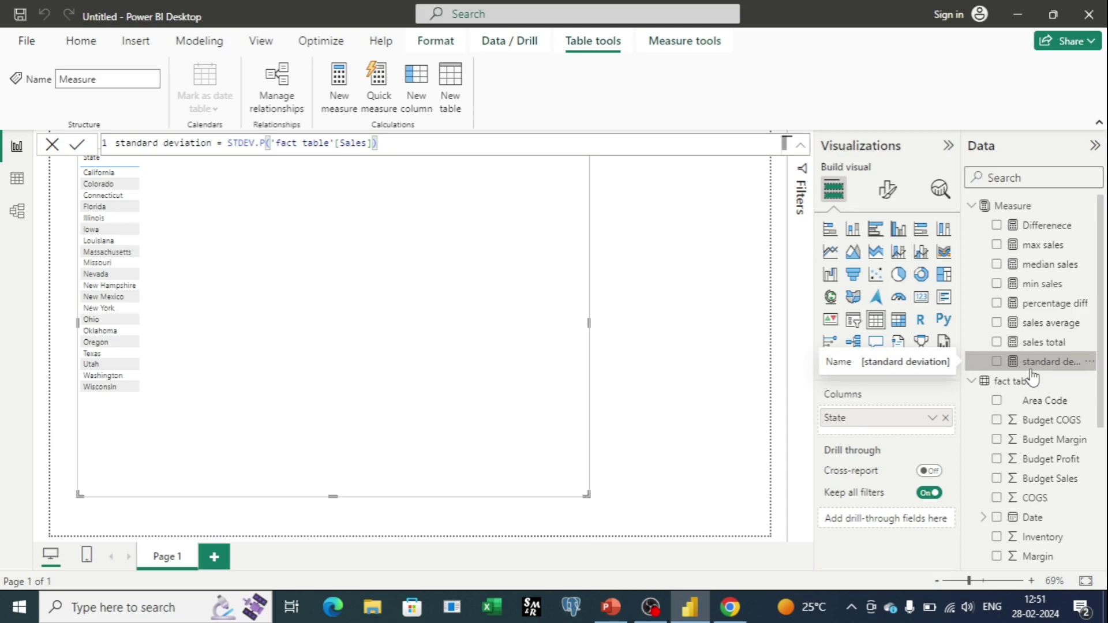
Step: Add the measure variance = VAR.P('fact table'[Sales]) to the Measure table
{"action": "left_click", "coordinate": [339, 81]}
{"action": "type", "text": "var"}
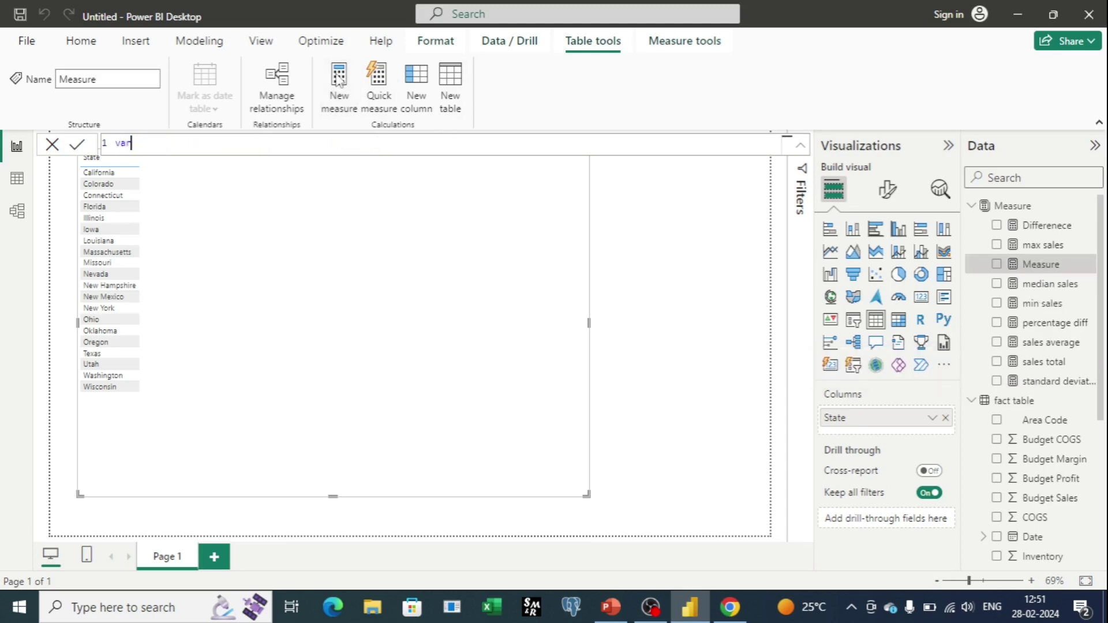
{"action": "type", "text": "iance=var"}
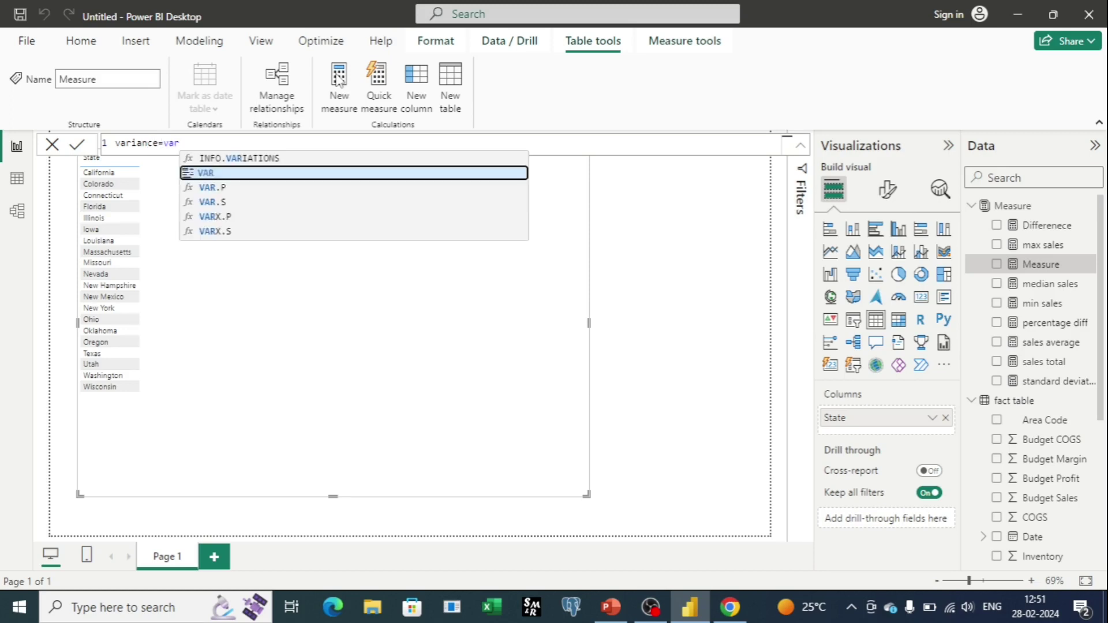
{"action": "double_click", "coordinate": [215, 191]}
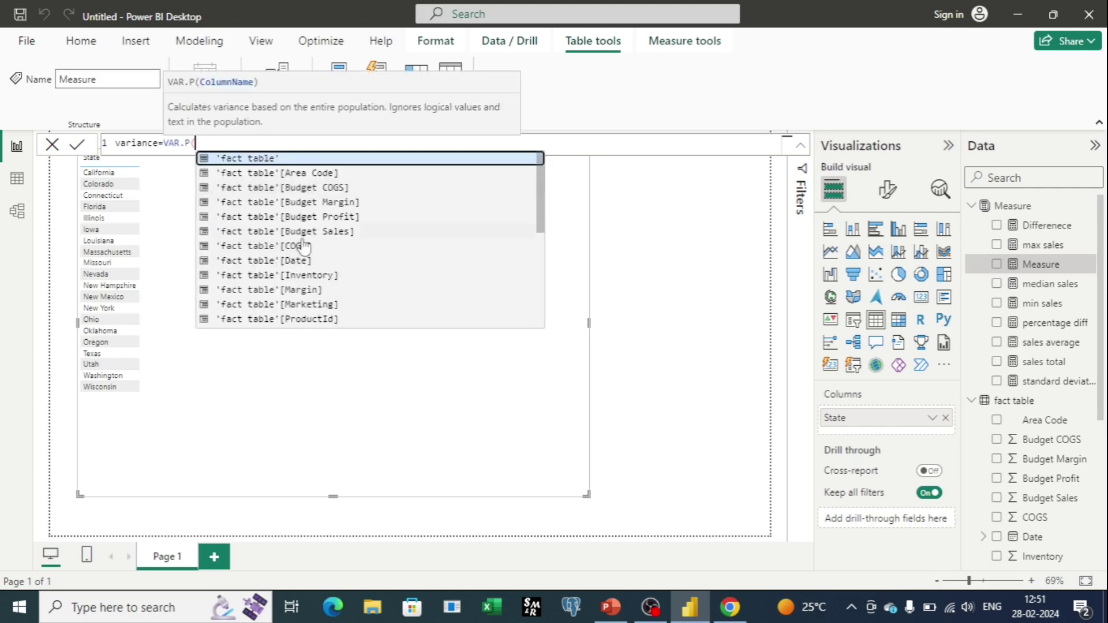
{"action": "scroll", "coordinate": [303, 263], "scroll_direction": "down", "scroll_amount": 2}
{"action": "double_click", "coordinate": [304, 264]}
{"action": "type", "text": ")"}
{"action": "key", "text": "Return"}
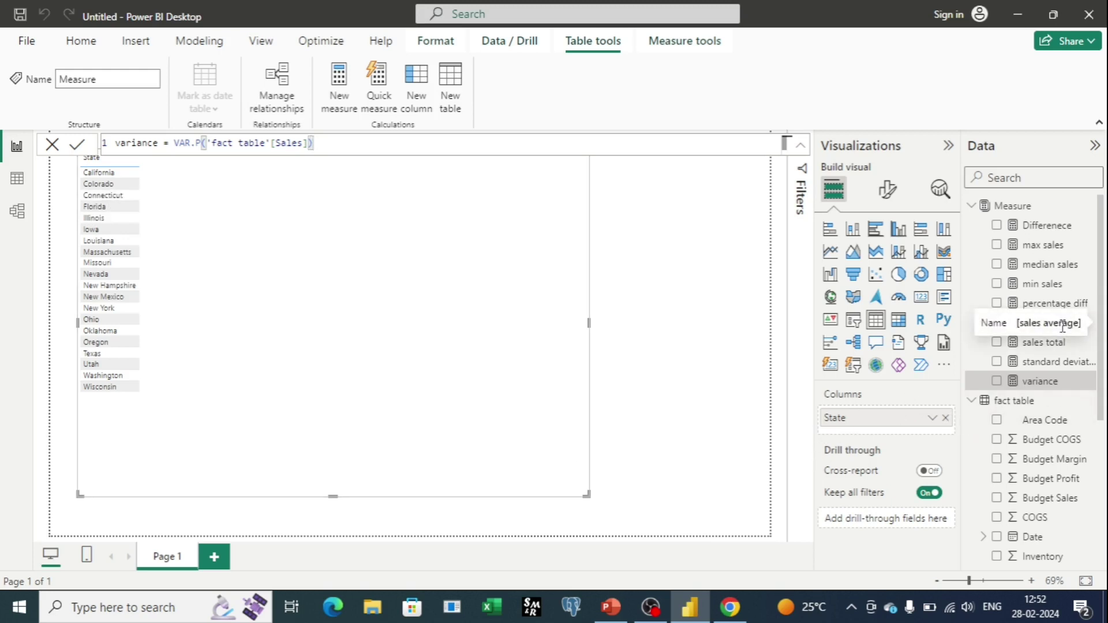
Step: Add sales average, sales total, max sales, min sales, percentage diff, median sales, standard deviation and variance as columns of the State table visual
{"action": "left_click_drag", "start_coordinate": [1063, 326], "coordinate": [898, 432]}
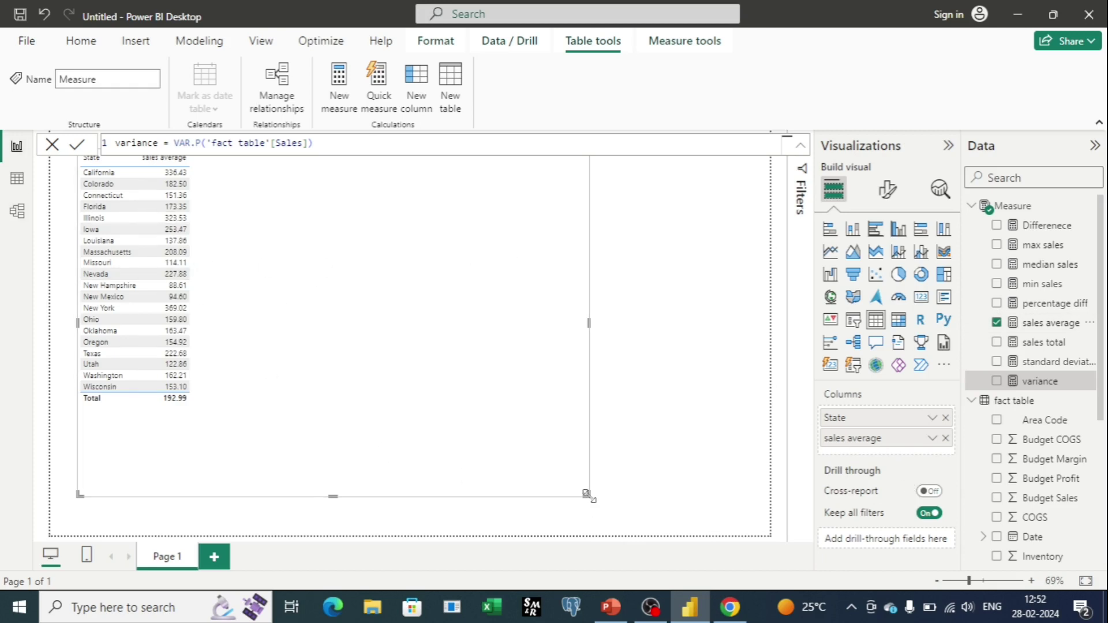
{"action": "scroll", "coordinate": [586, 491], "scroll_direction": "up", "scroll_amount": 3, "text": "ctrl"}
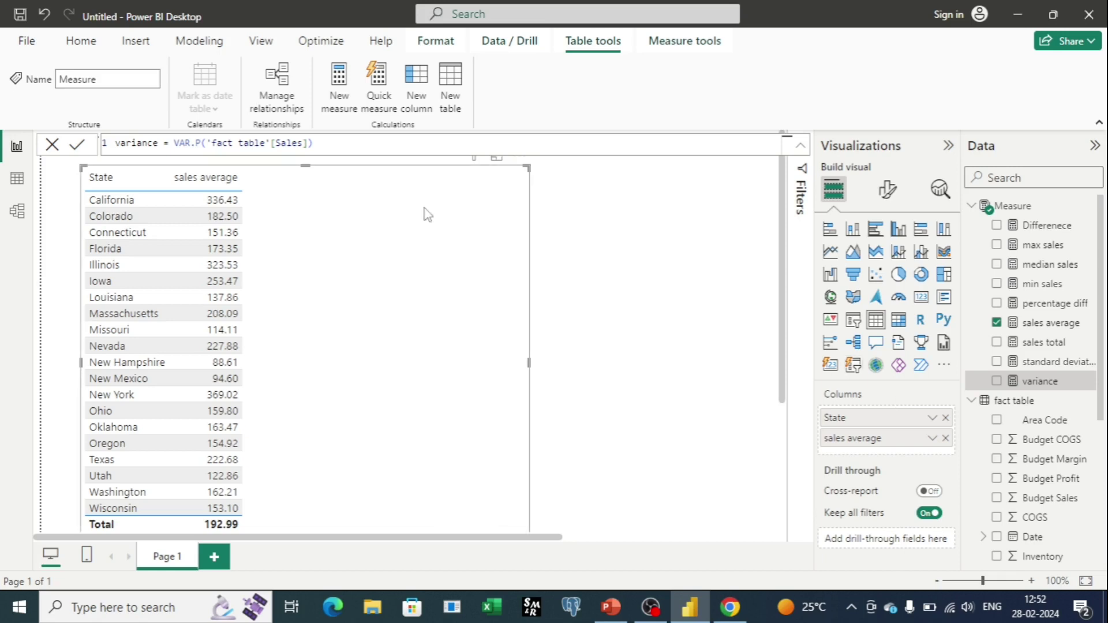
{"action": "left_click", "coordinate": [997, 343]}
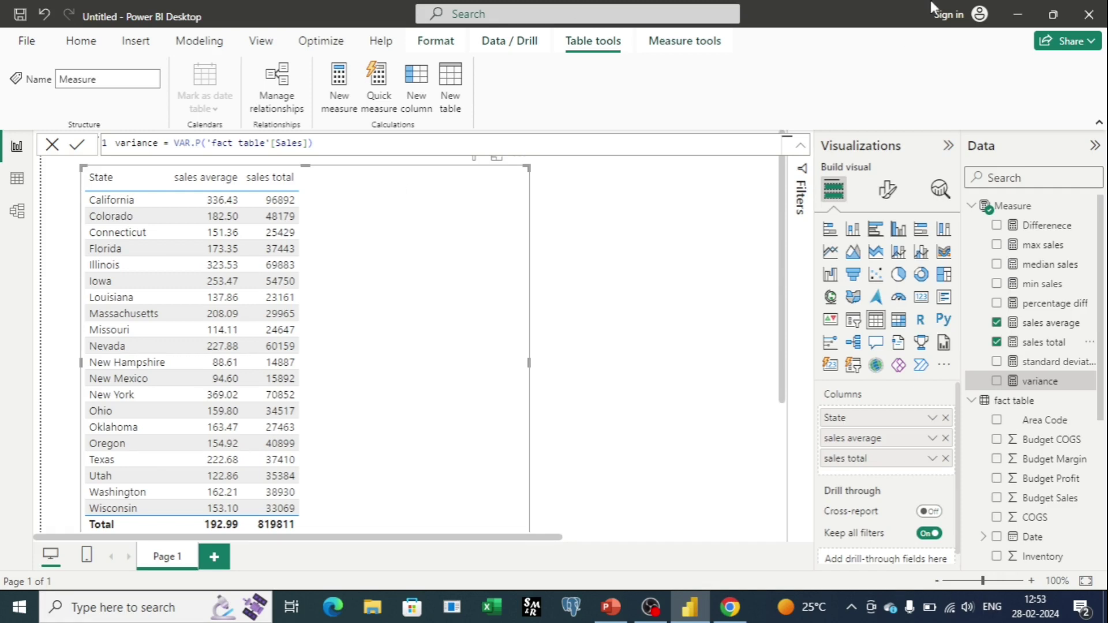
{"action": "left_click", "coordinate": [998, 246]}
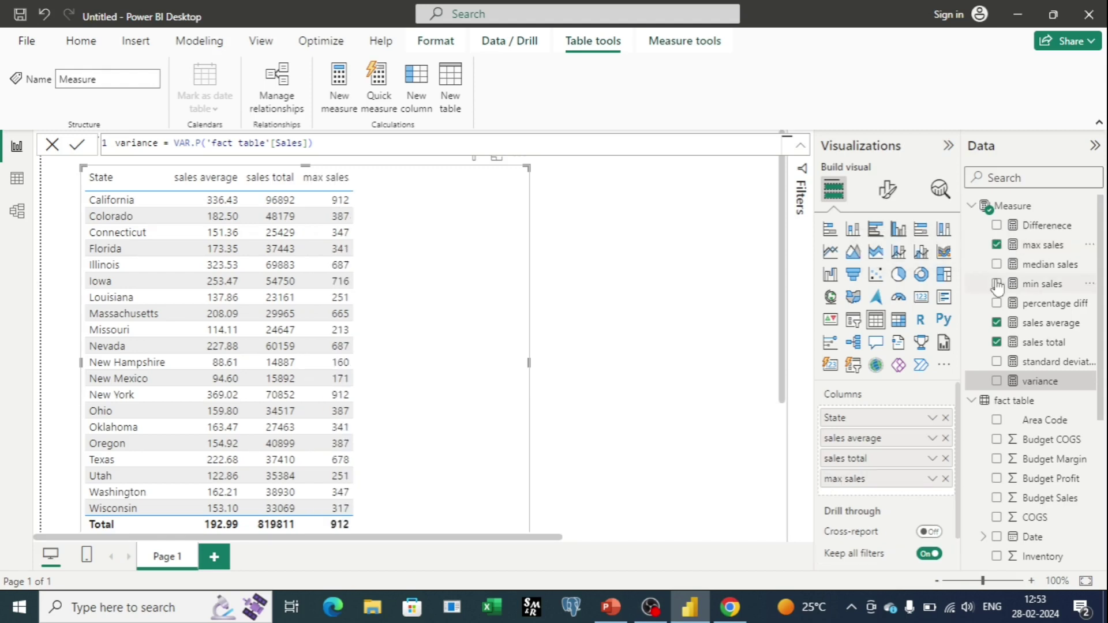
{"action": "left_click", "coordinate": [998, 284]}
{"action": "left_click", "coordinate": [997, 304]}
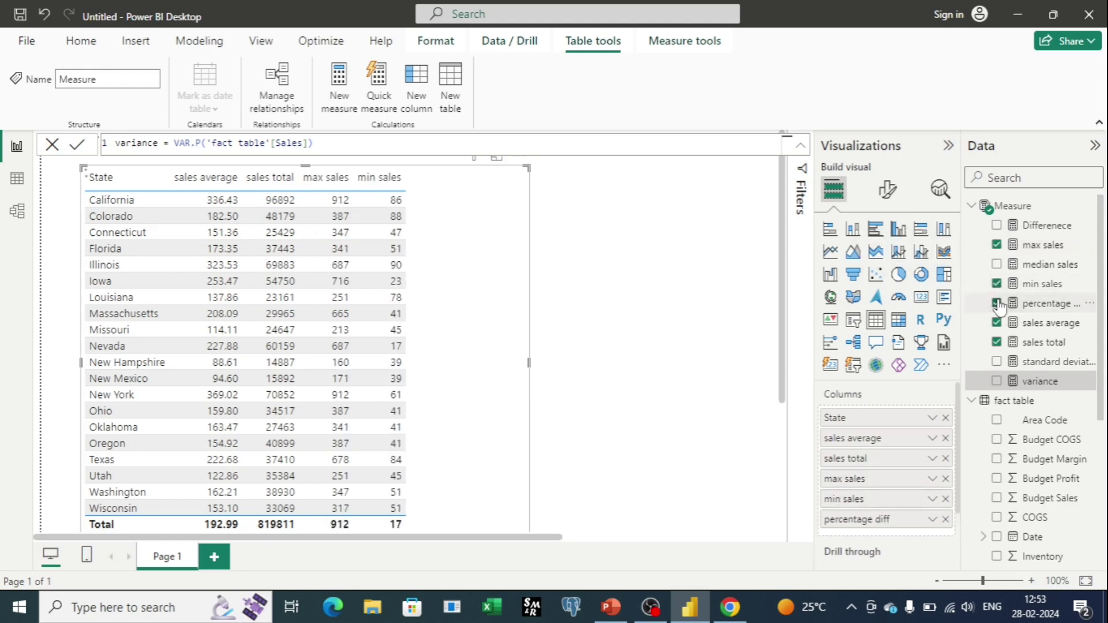
{"action": "left_click", "coordinate": [997, 264]}
{"action": "left_click", "coordinate": [997, 361]}
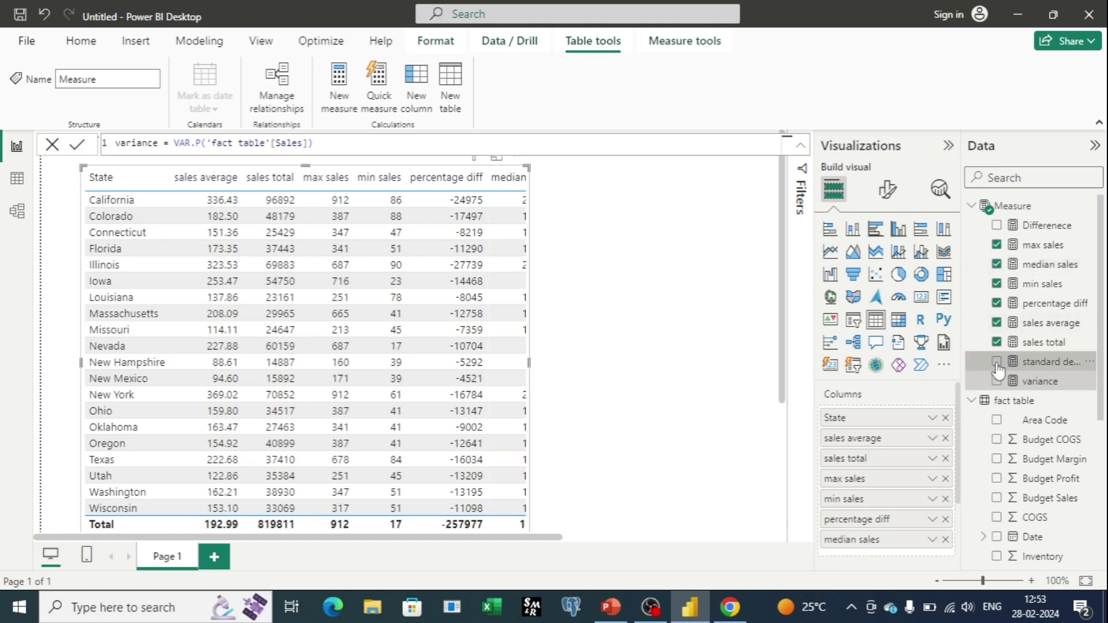
{"action": "left_click", "coordinate": [997, 380]}
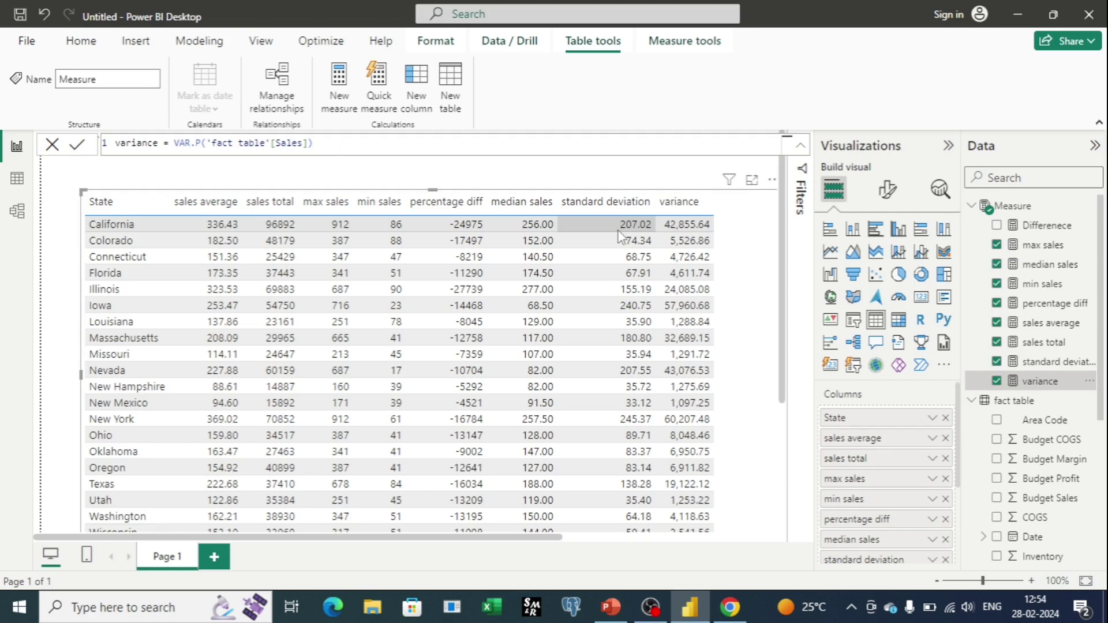
Step: Sort the table visual by median sales in descending order and format the variance measure as Currency with 2 decimal places
{"action": "left_click", "coordinate": [507, 207]}
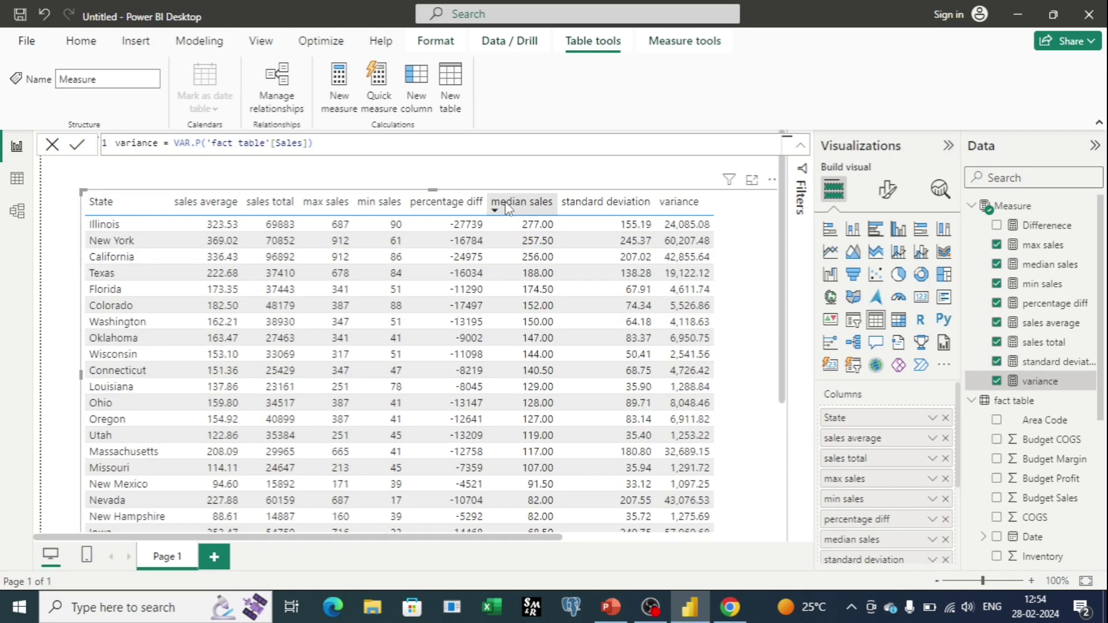
{"action": "left_click", "coordinate": [692, 47]}
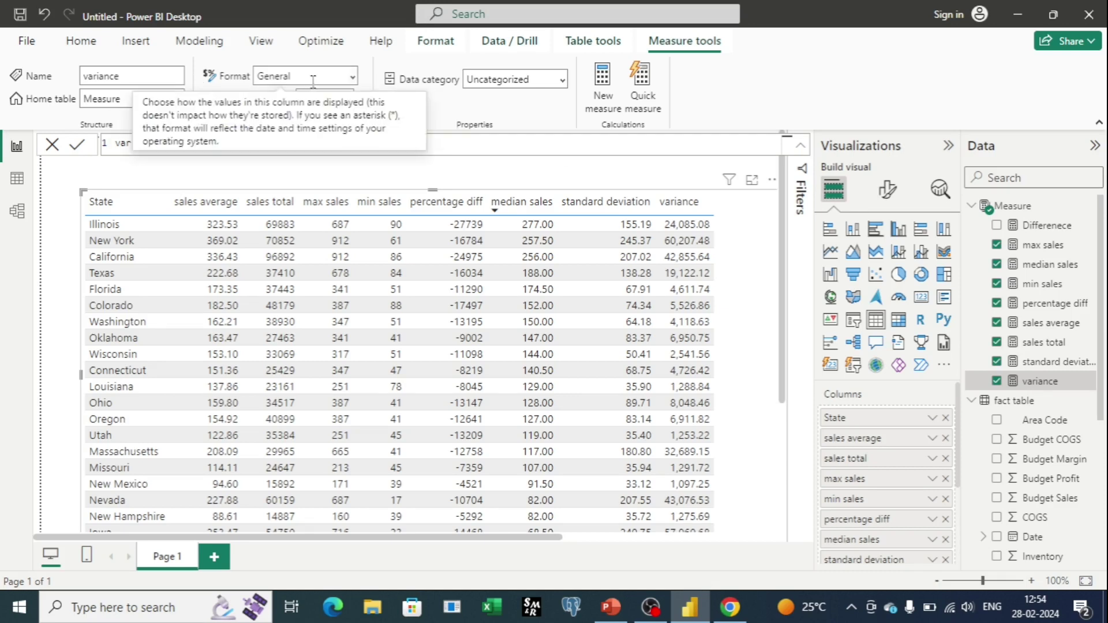
{"action": "left_click", "coordinate": [352, 78]}
{"action": "left_click", "coordinate": [352, 78]}
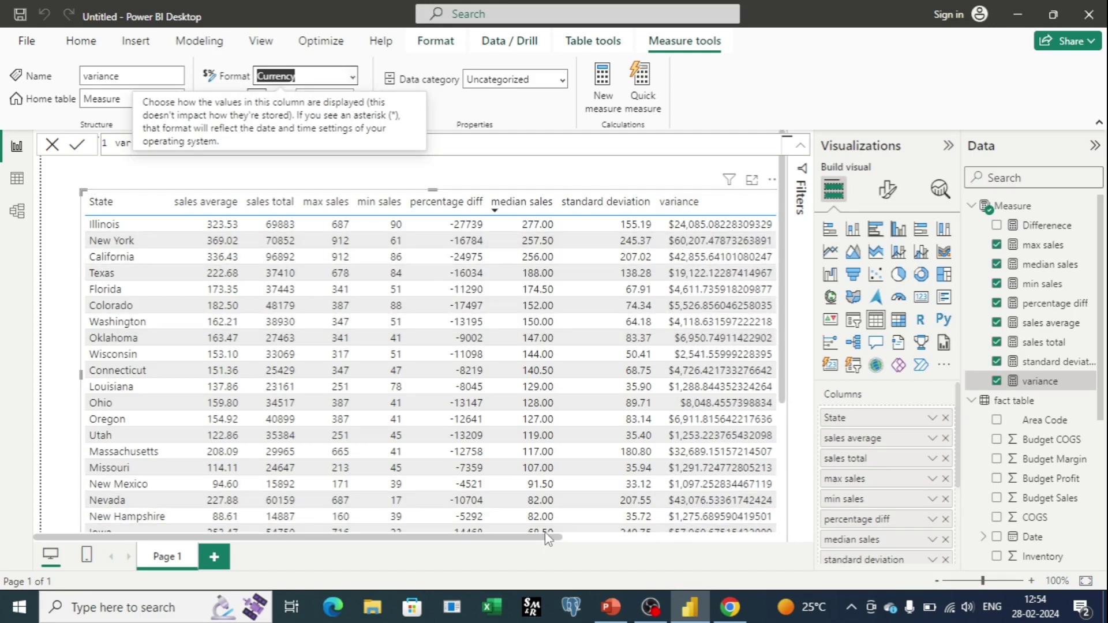
{"action": "left_click_drag", "start_coordinate": [554, 536], "coordinate": [470, 546]}
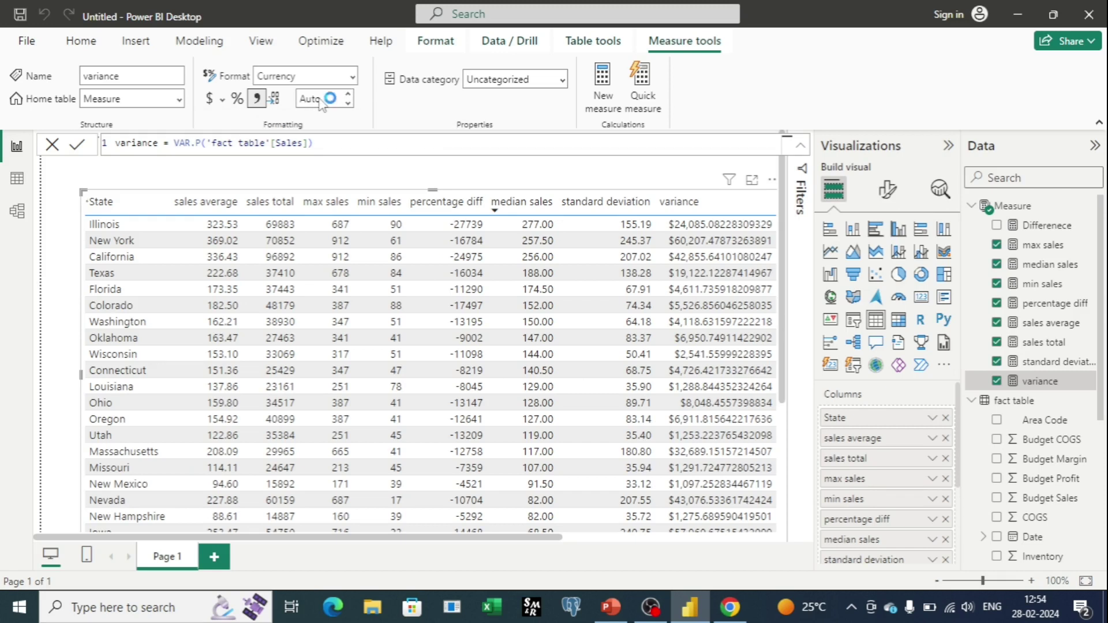
{"action": "type", "text": "0"}
{"action": "key", "text": "Return"}
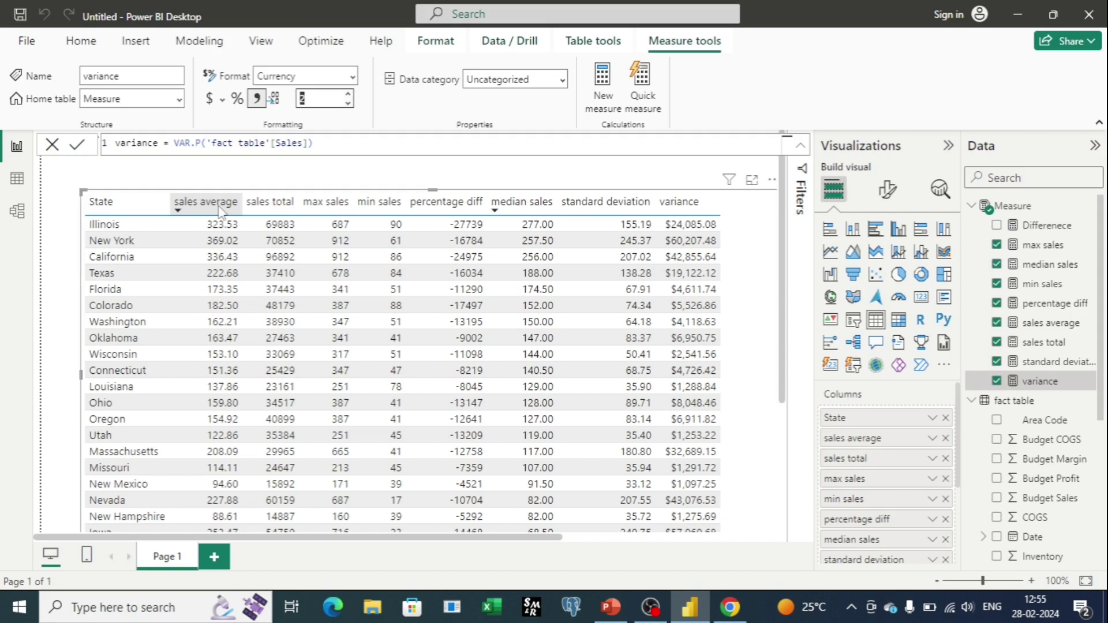
{"action": "key", "text": "Return"}
Step: Sort the table visual by sales average in descending order and format the sales average measure as Currency with 2 decimal places
{"action": "left_click", "coordinate": [220, 209]}
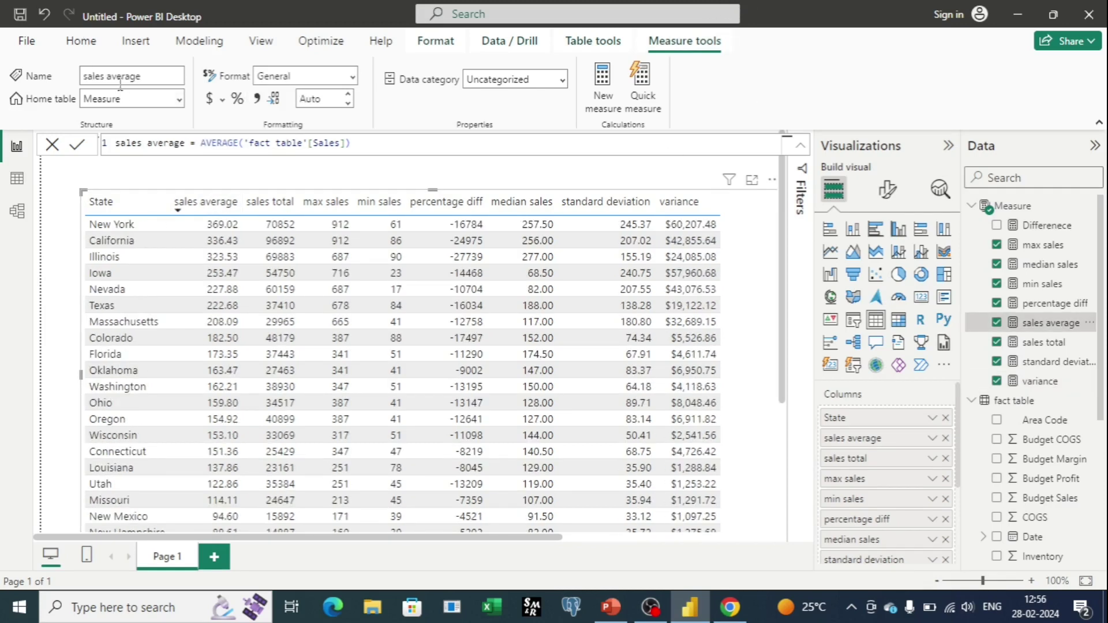
{"action": "left_click", "coordinate": [352, 76]}
{"action": "key", "text": "Escape"}
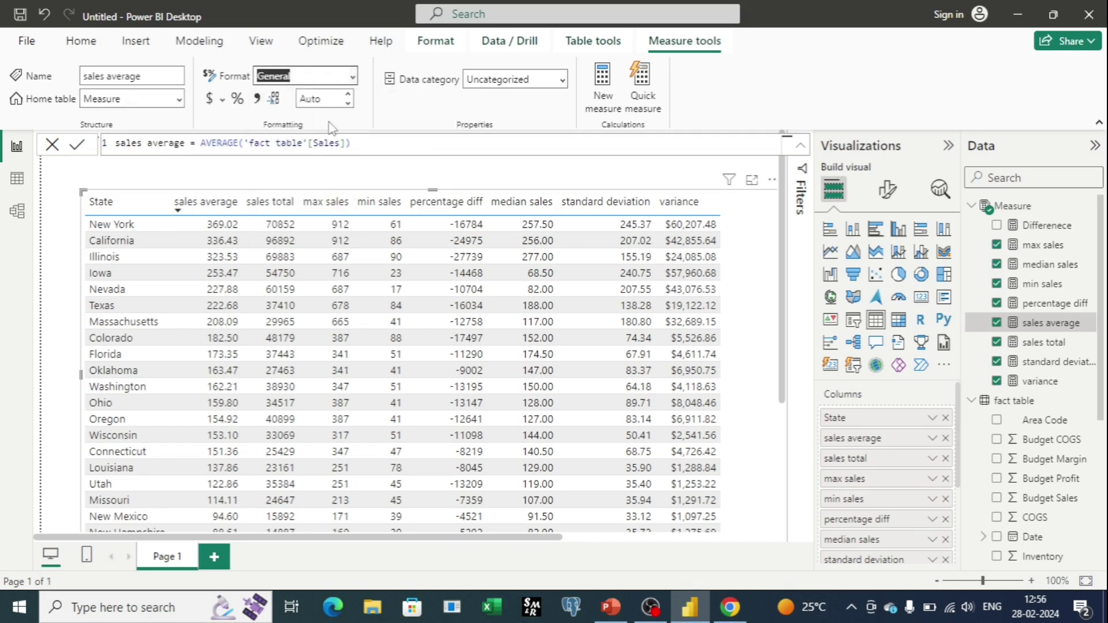
{"action": "left_click", "coordinate": [210, 99]}
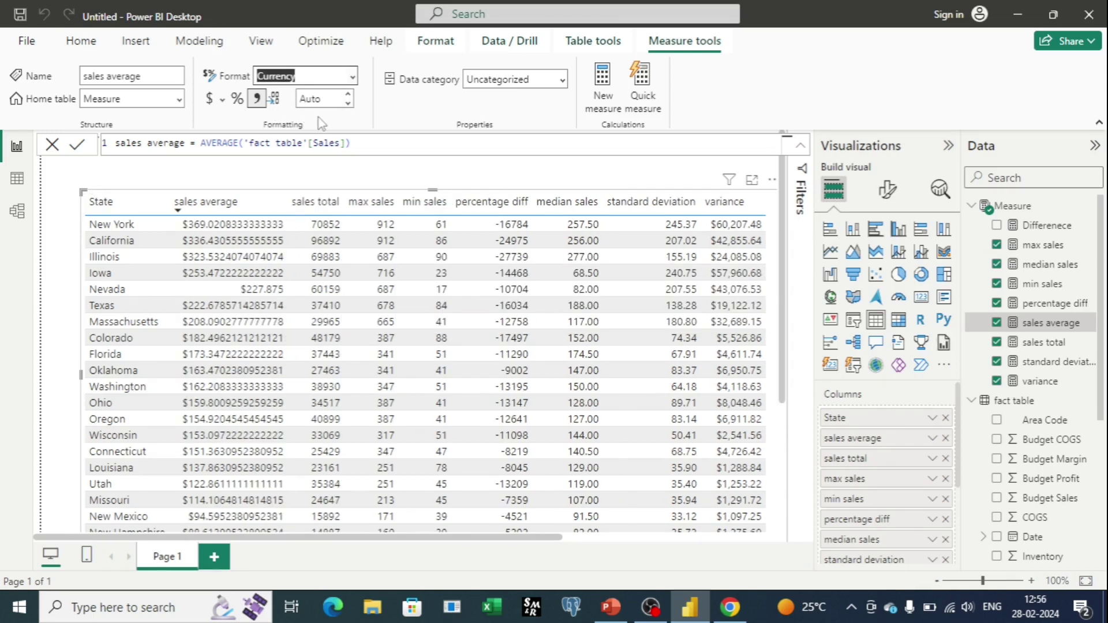
{"action": "left_click", "coordinate": [330, 101]}
{"action": "type", "text": "2"}
{"action": "key", "text": "BackSpace"}
{"action": "type", "text": "2"}
{"action": "key", "text": "Return"}
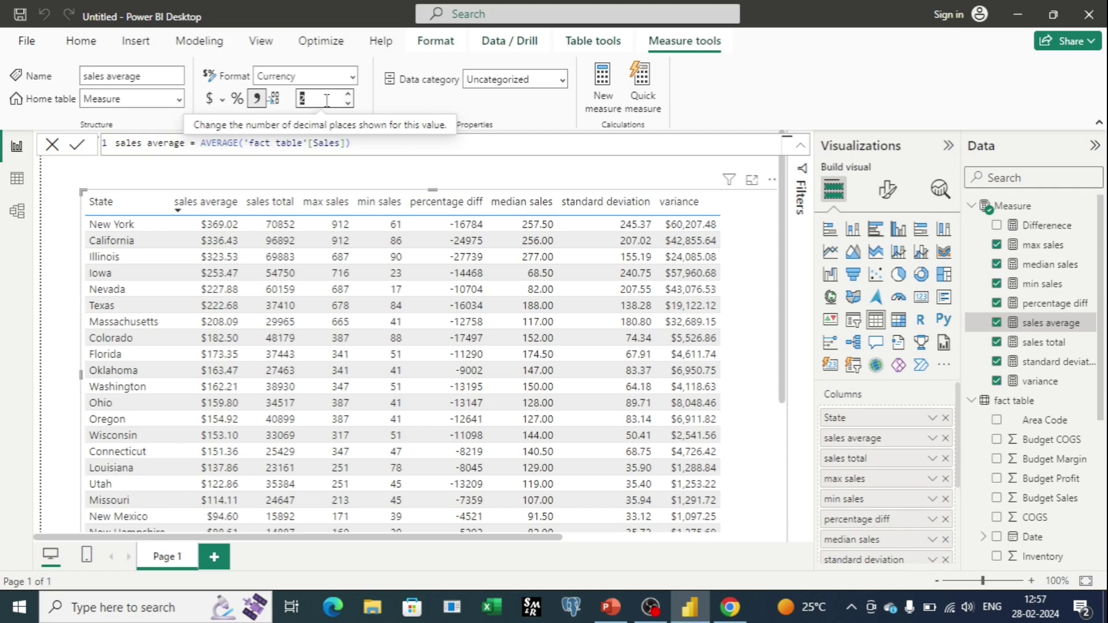
Step: Examine the State table visual down to its total row and the fields of the Measure, fact table and Location tables
{"action": "scroll", "coordinate": [338, 279], "scroll_direction": "down", "scroll_amount": 5}
{"action": "scroll", "coordinate": [302, 317], "scroll_direction": "up", "scroll_amount": 5}
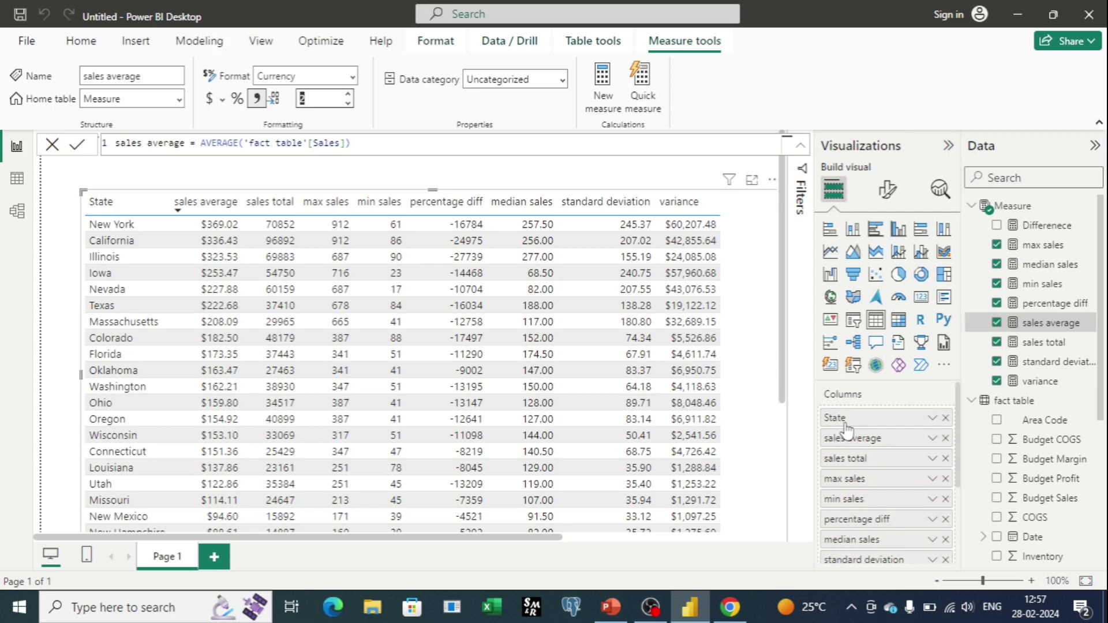
{"action": "scroll", "coordinate": [1003, 477], "scroll_direction": "down", "scroll_amount": 3}
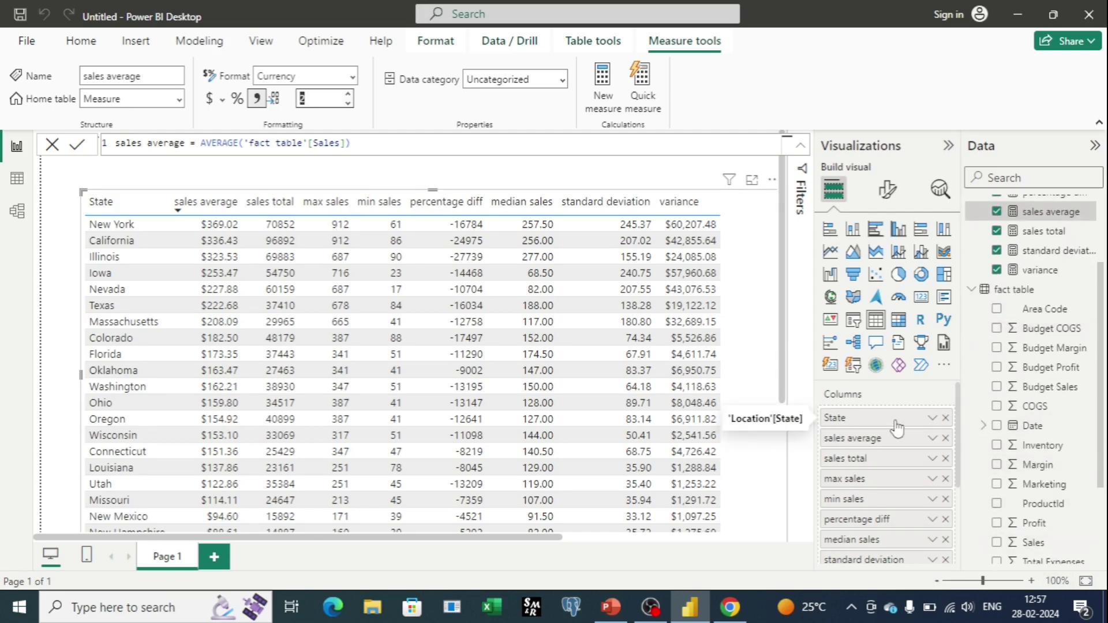
{"action": "scroll", "coordinate": [127, 323], "scroll_direction": "down", "scroll_amount": 5}
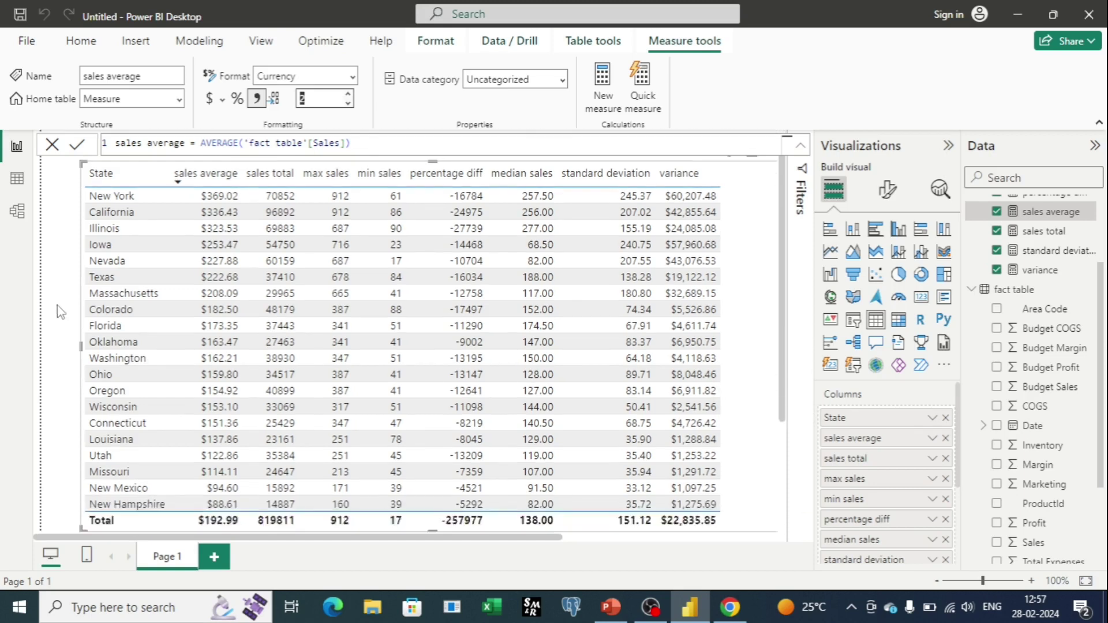
{"action": "scroll", "coordinate": [129, 334], "scroll_direction": "up", "scroll_amount": 5}
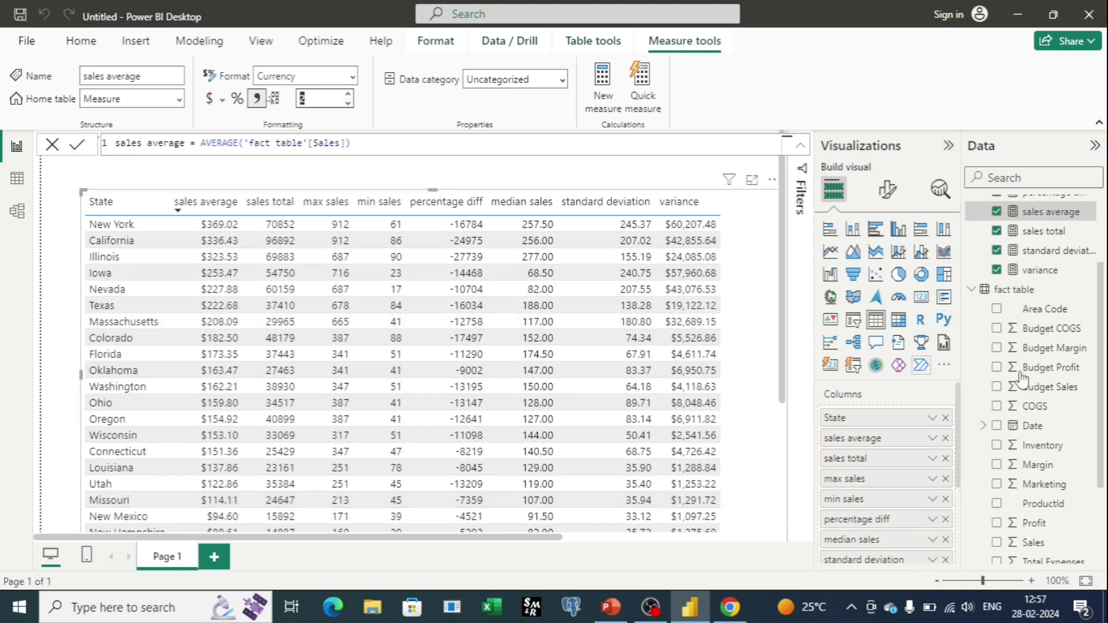
{"action": "scroll", "coordinate": [1050, 357], "scroll_direction": "up", "scroll_amount": 1}
{"action": "scroll", "coordinate": [1057, 365], "scroll_direction": "down", "scroll_amount": 3}
{"action": "scroll", "coordinate": [1057, 370], "scroll_direction": "down", "scroll_amount": 3}
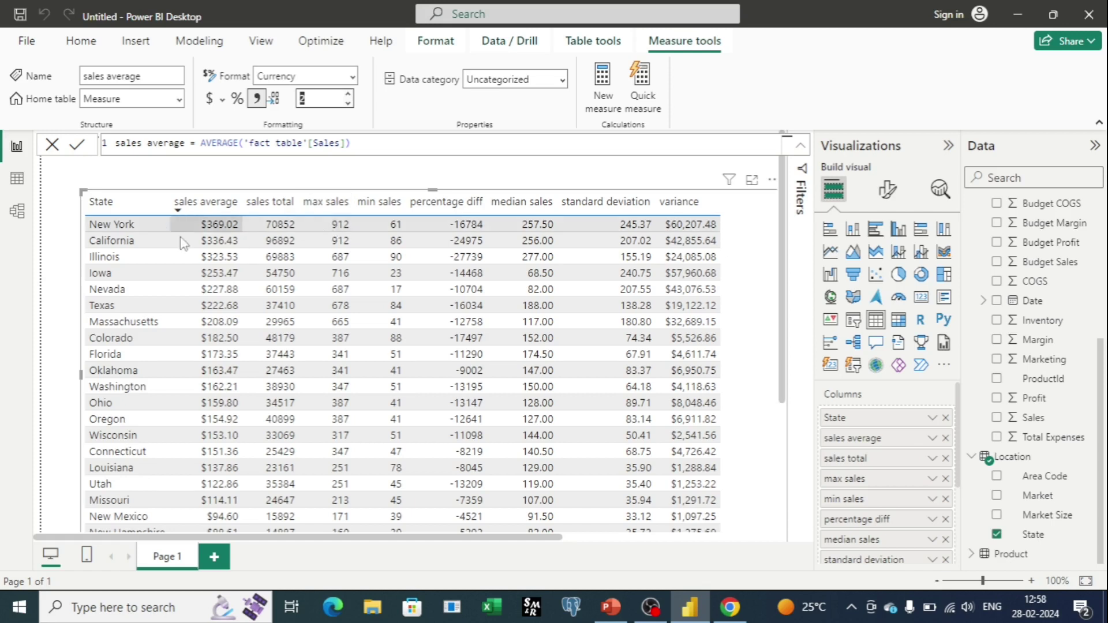
Step: Show the fact table's rows in the table view and examine its columns
{"action": "left_click", "coordinate": [17, 180]}
{"action": "left_click", "coordinate": [965, 400]}
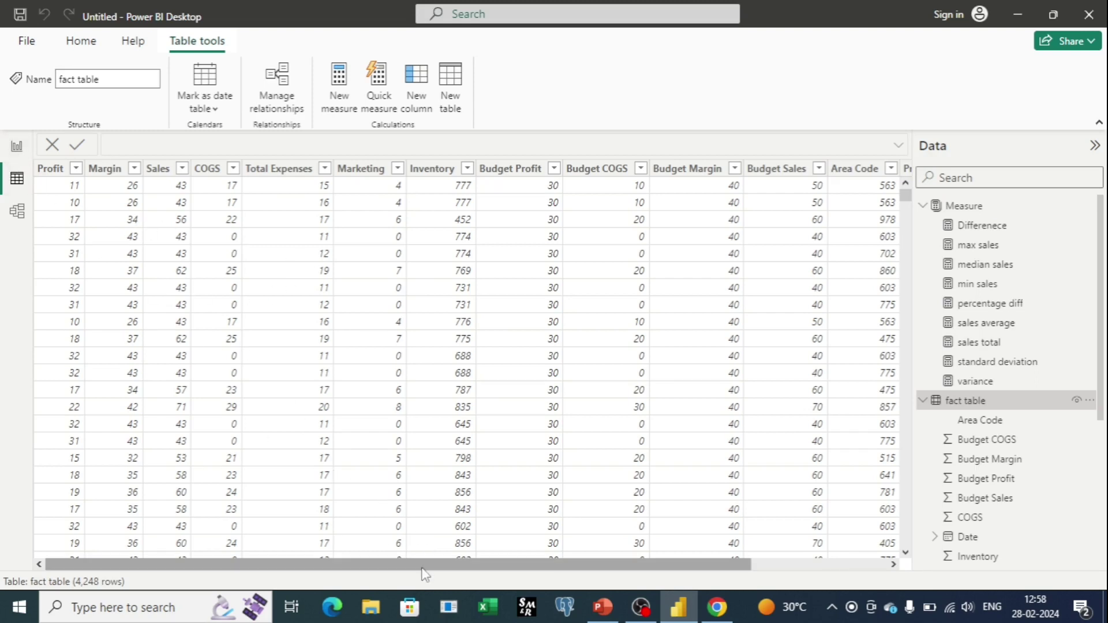
{"action": "left_click_drag", "start_coordinate": [424, 572], "coordinate": [312, 551]}
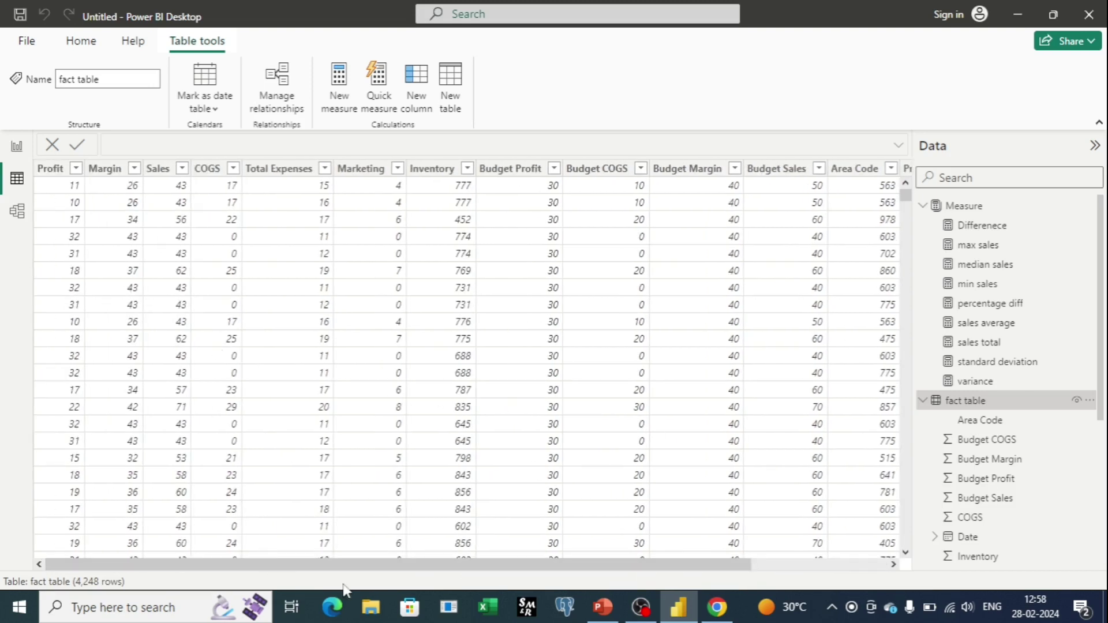
{"action": "left_click_drag", "start_coordinate": [358, 568], "coordinate": [397, 565]}
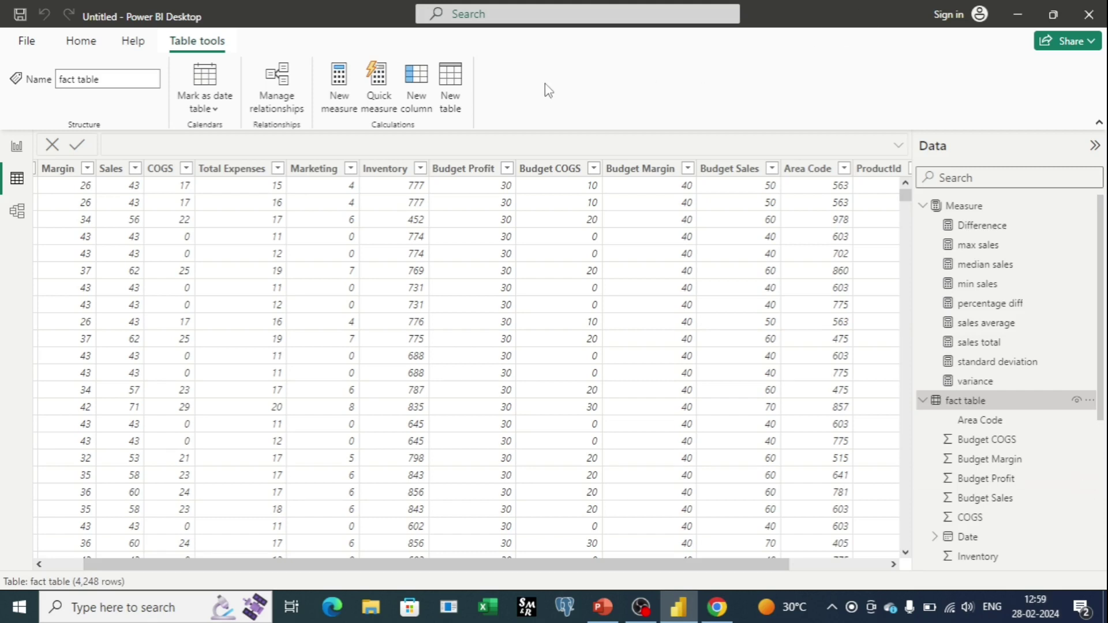
Step: Return to the report and add the calculated column state = RELATED(Location[State]) to the fact table
{"action": "left_click", "coordinate": [15, 148]}
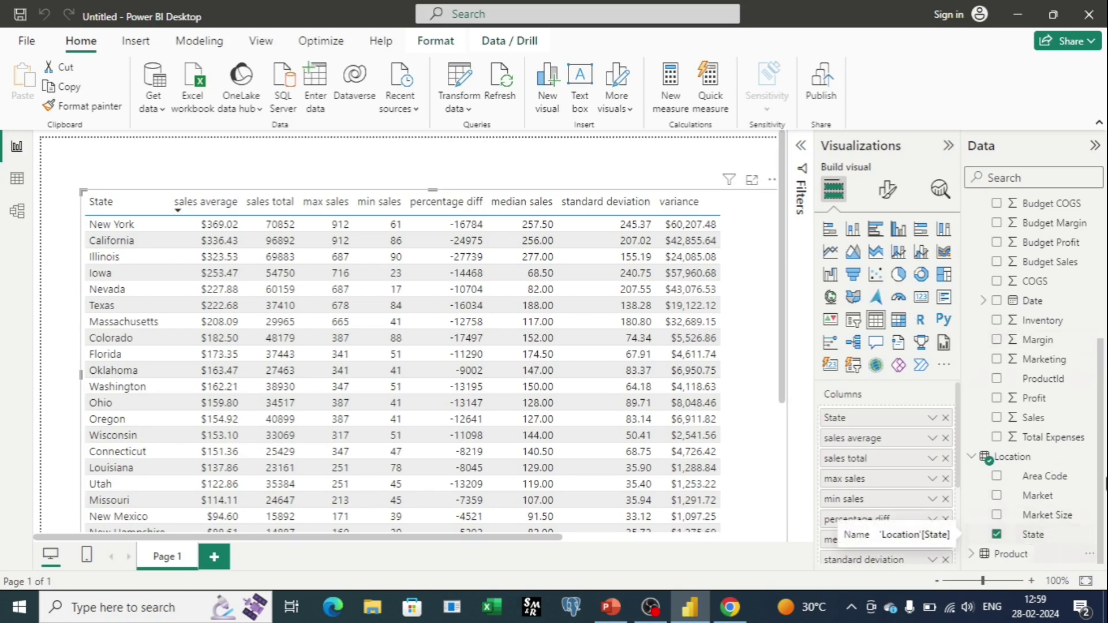
{"action": "scroll", "coordinate": [1056, 298], "scroll_direction": "up", "scroll_amount": 4}
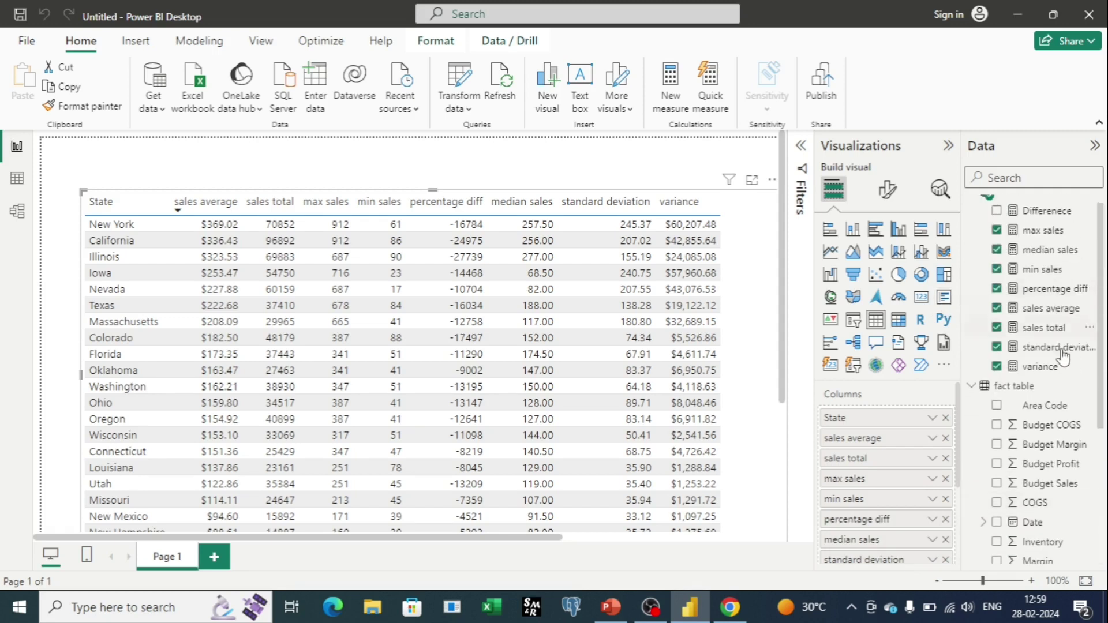
{"action": "left_click", "coordinate": [1042, 447]}
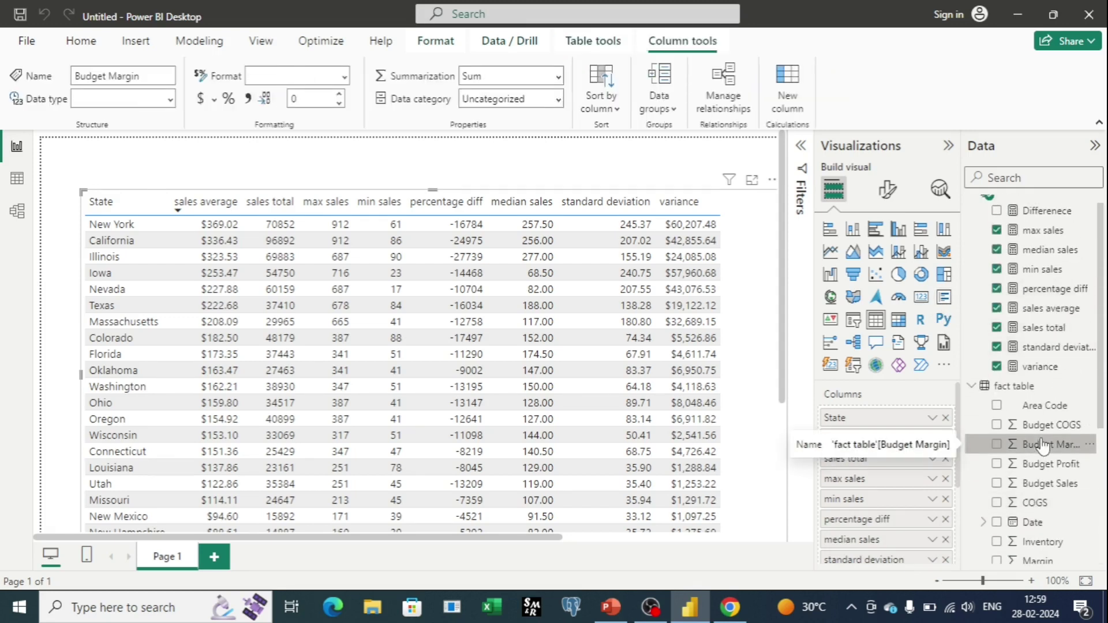
{"action": "left_click", "coordinate": [597, 45]}
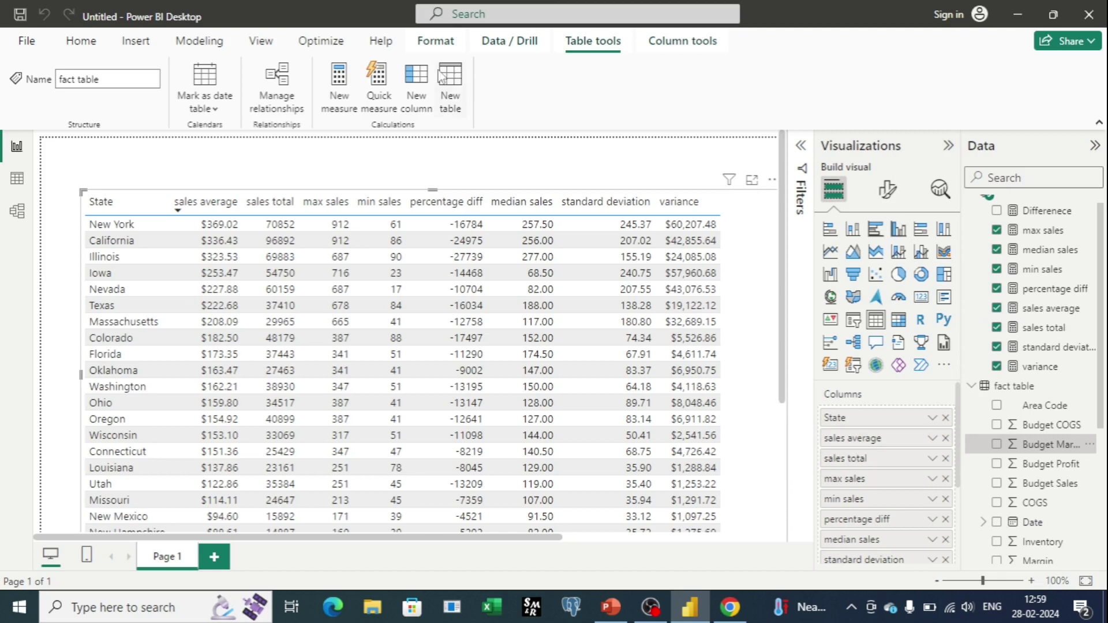
{"action": "left_click", "coordinate": [415, 79]}
{"action": "key", "text": "BackSpace"}
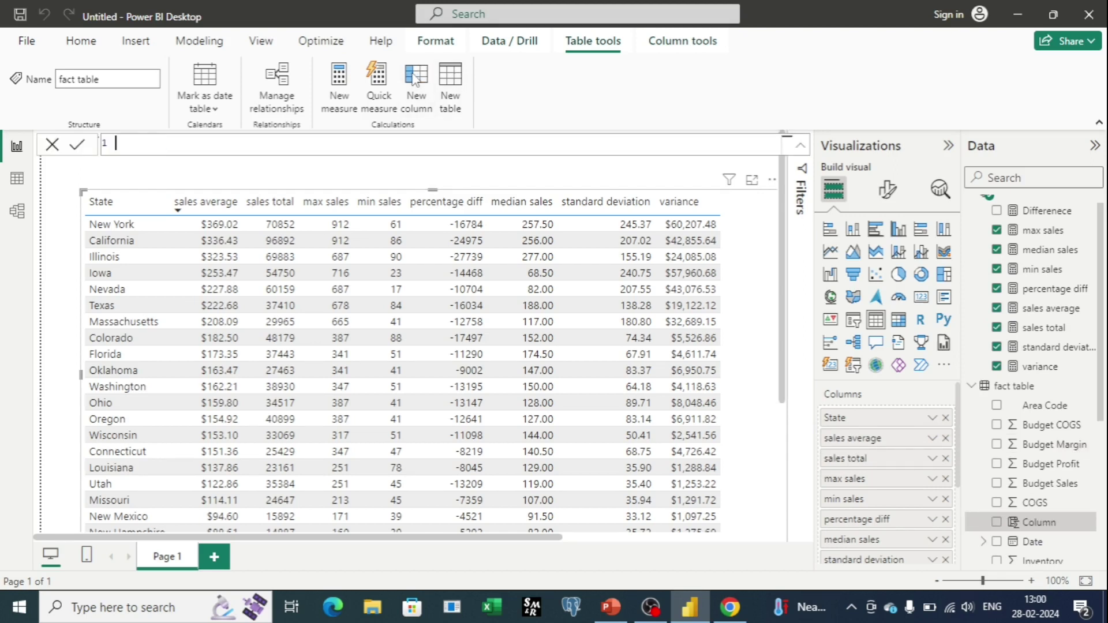
{"action": "type", "text": "state = rela"}
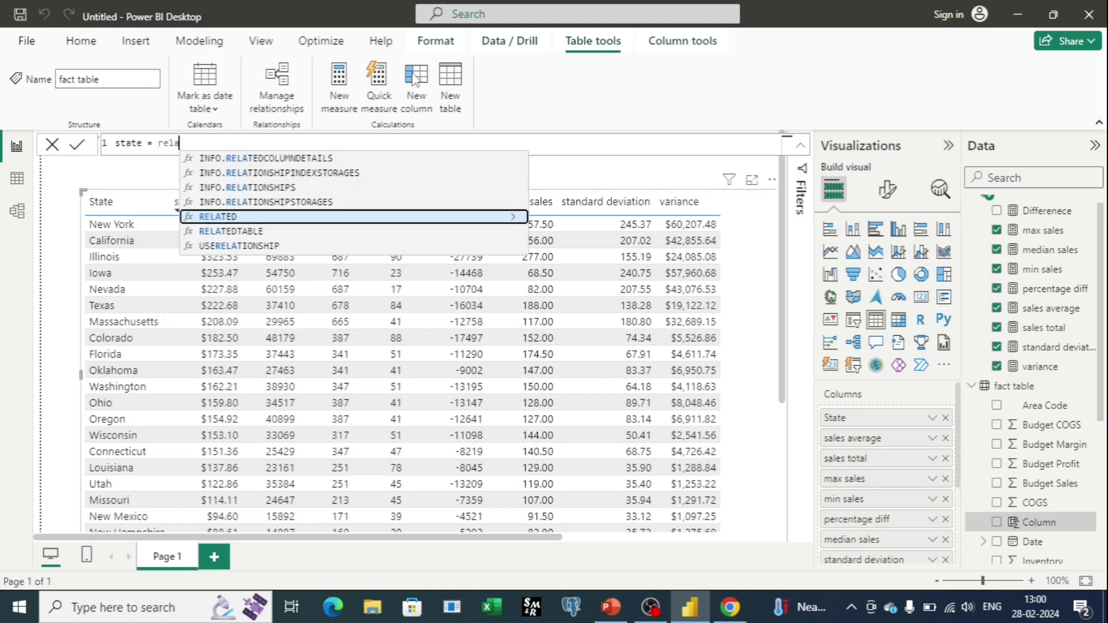
{"action": "left_click", "coordinate": [216, 219]}
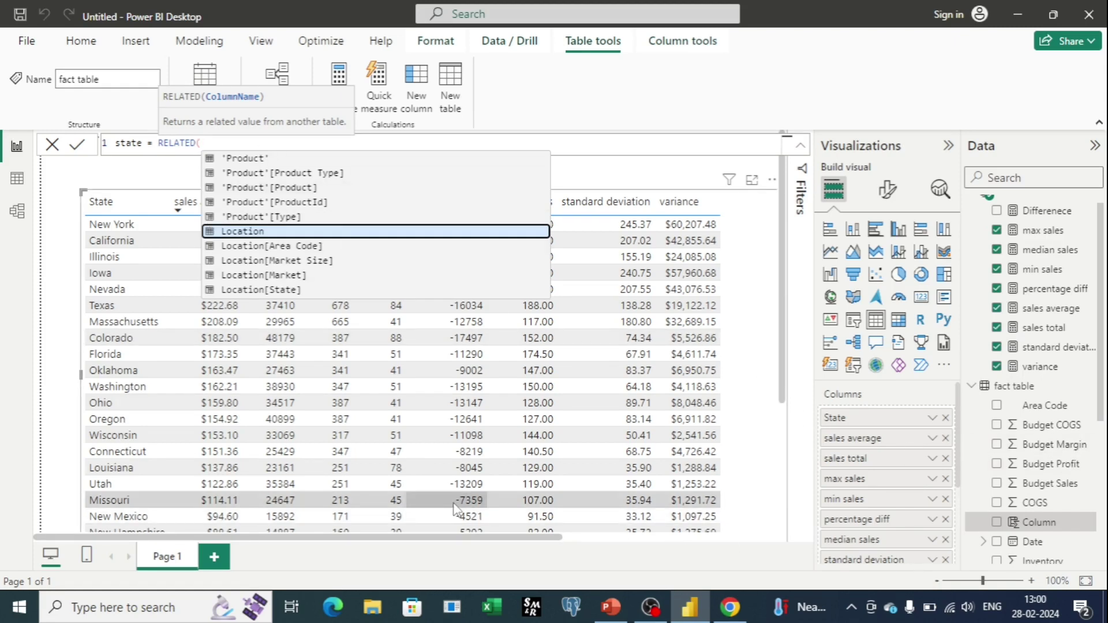
{"action": "type", "text": "lo"}
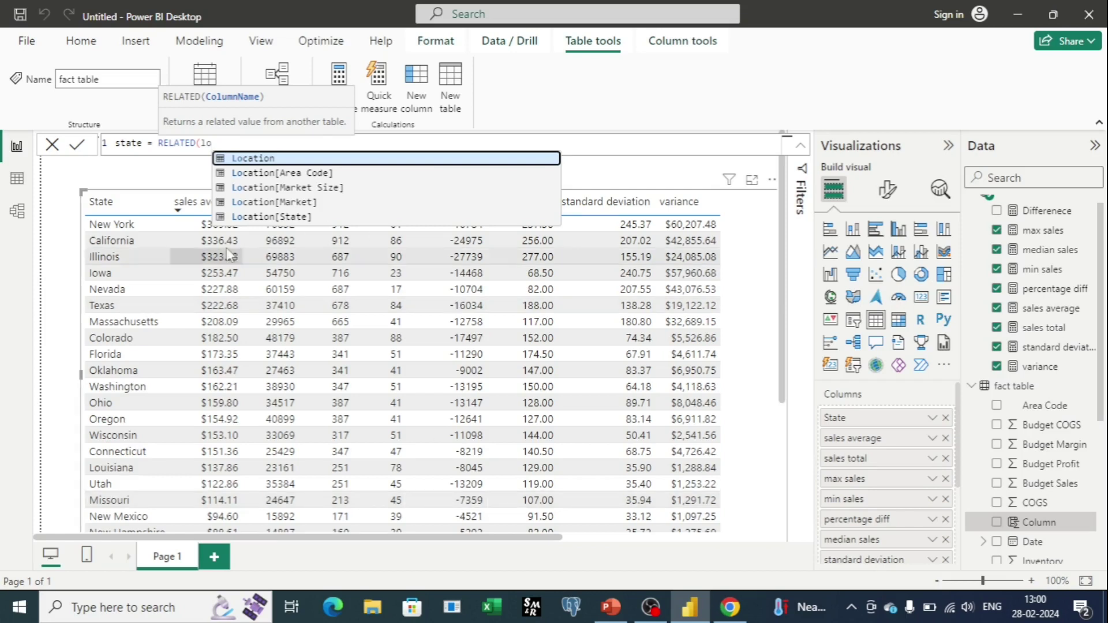
{"action": "left_click", "coordinate": [263, 216]}
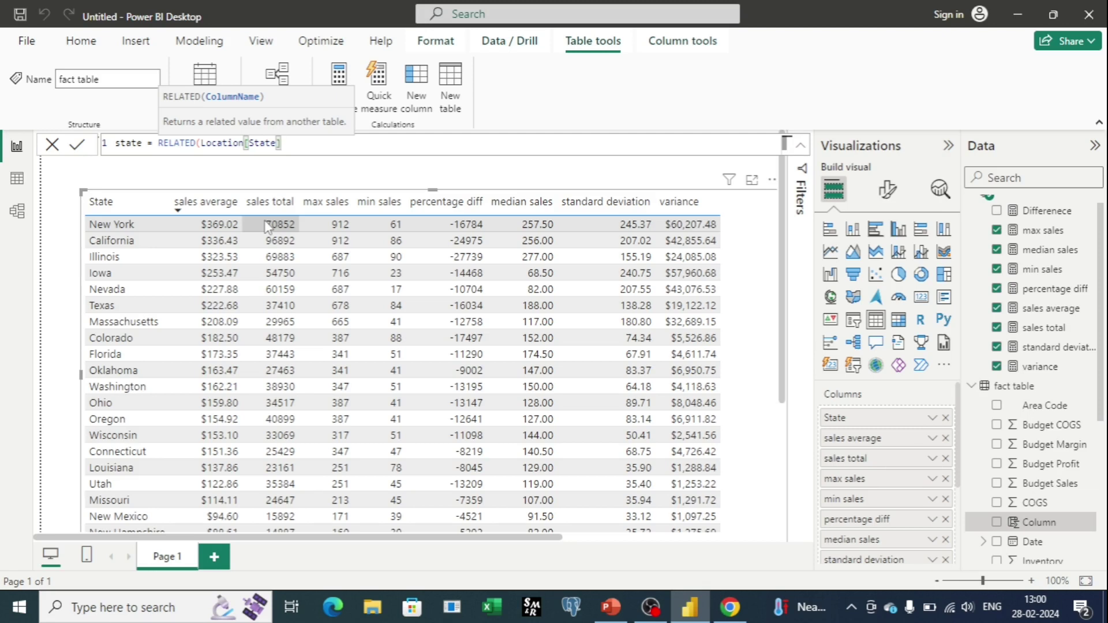
{"action": "type", "text": ")"}
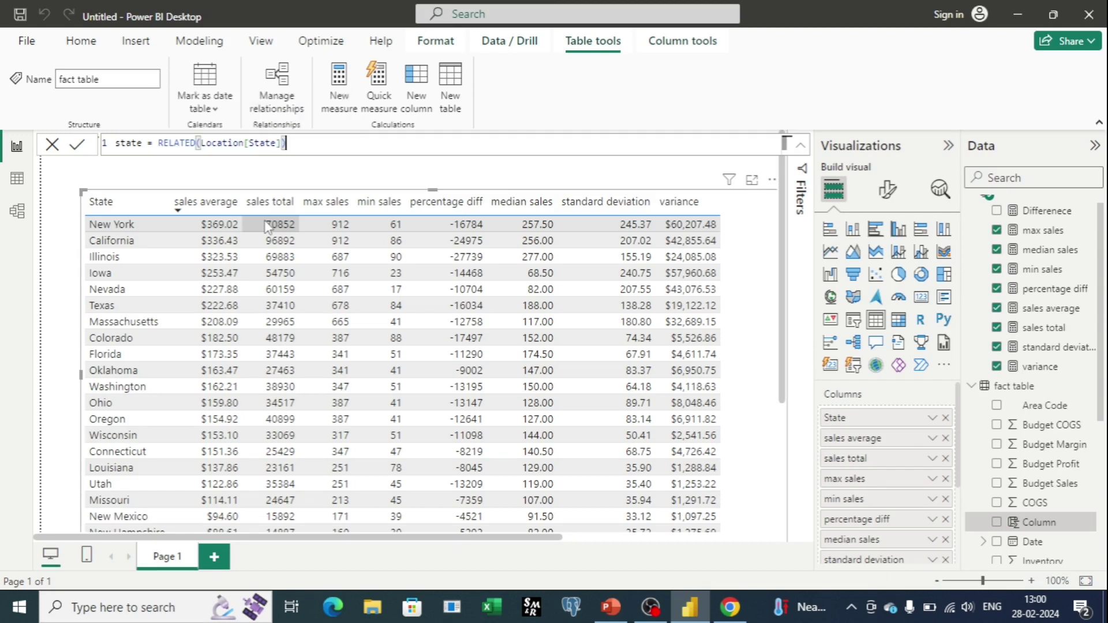
{"action": "key", "text": "Return"}
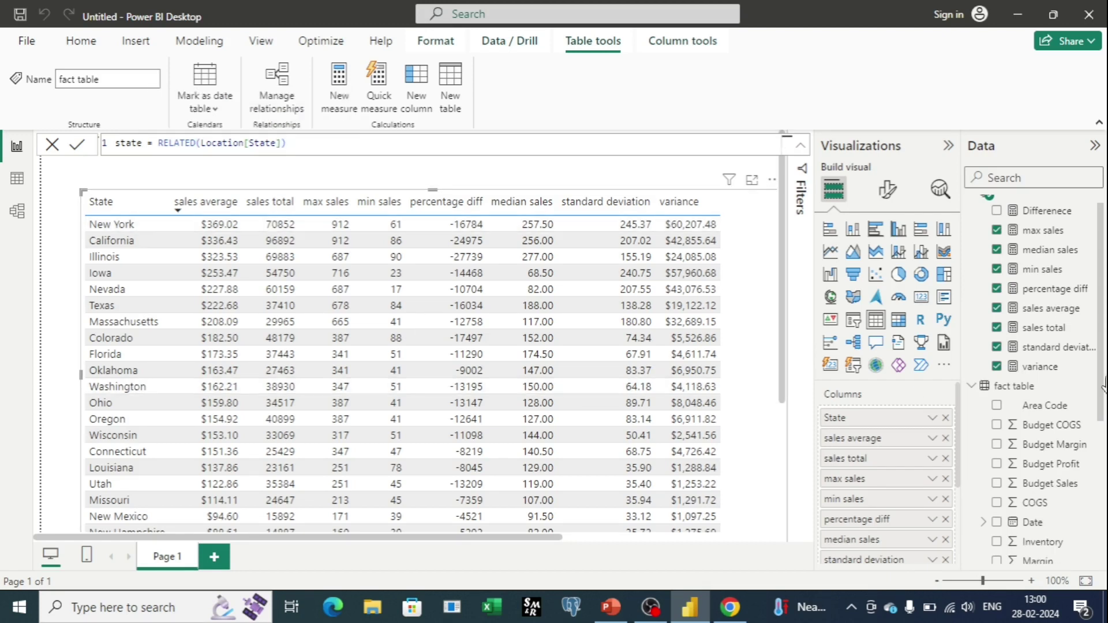
{"action": "scroll", "coordinate": [1014, 439], "scroll_direction": "down", "scroll_amount": 2}
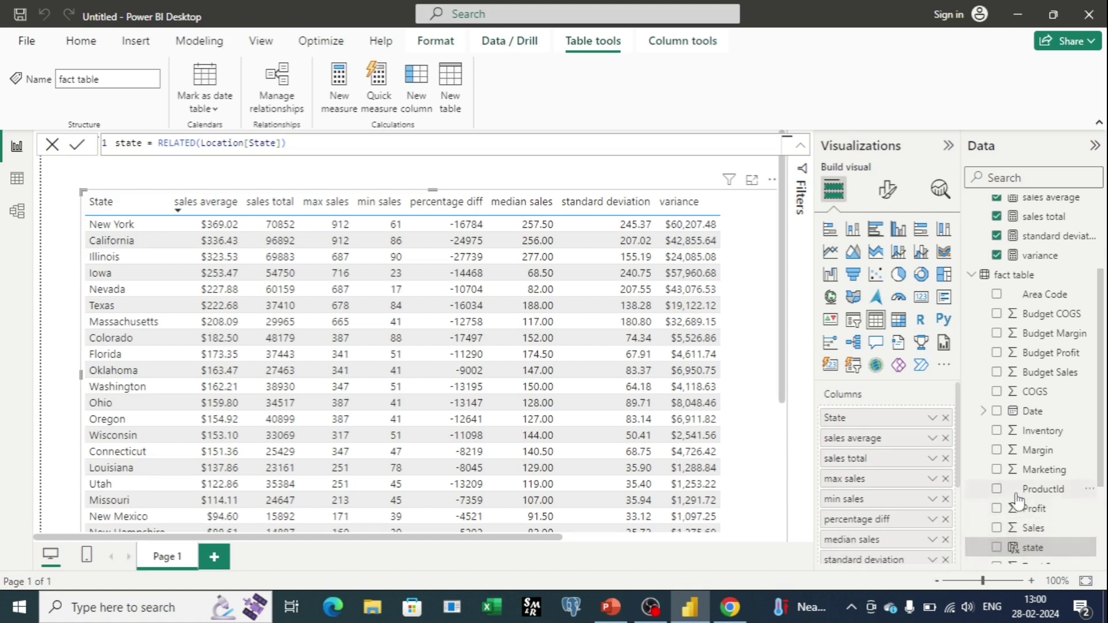
{"action": "scroll", "coordinate": [1019, 505], "scroll_direction": "up", "scroll_amount": 2}
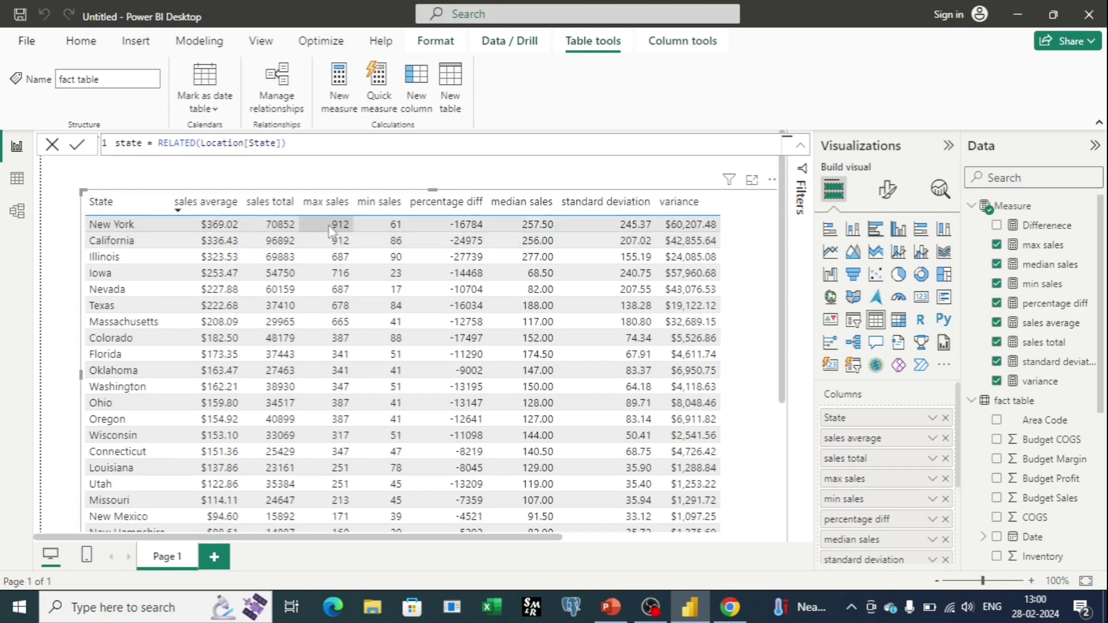
Step: Show the fact table's data and sort it by the state column, first in descending and finally in ascending order
{"action": "left_click", "coordinate": [17, 180]}
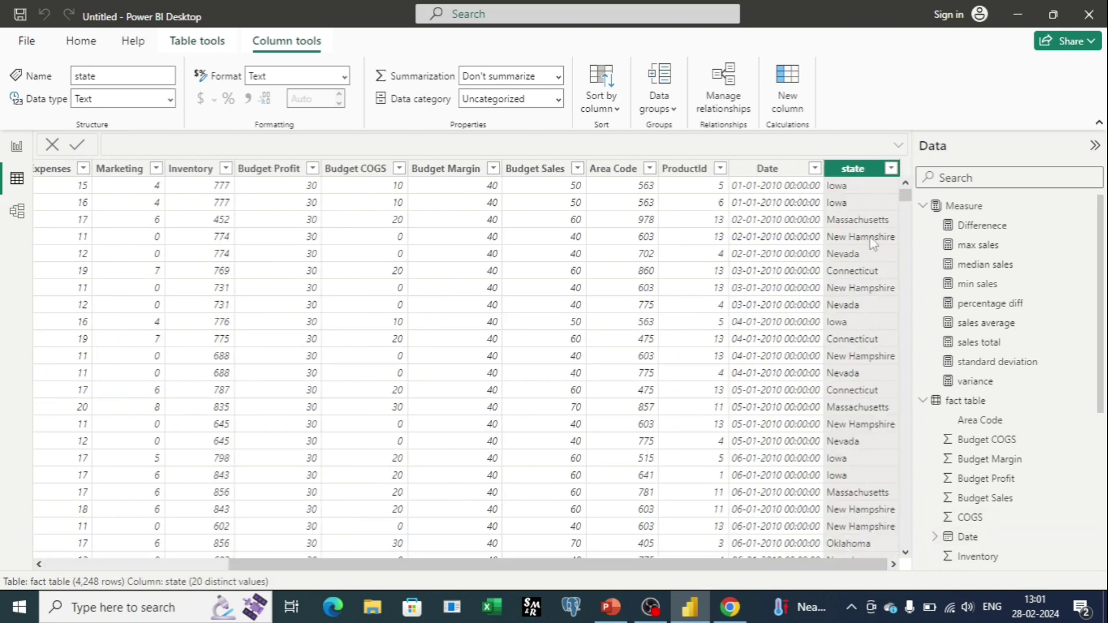
{"action": "left_click", "coordinate": [891, 169]}
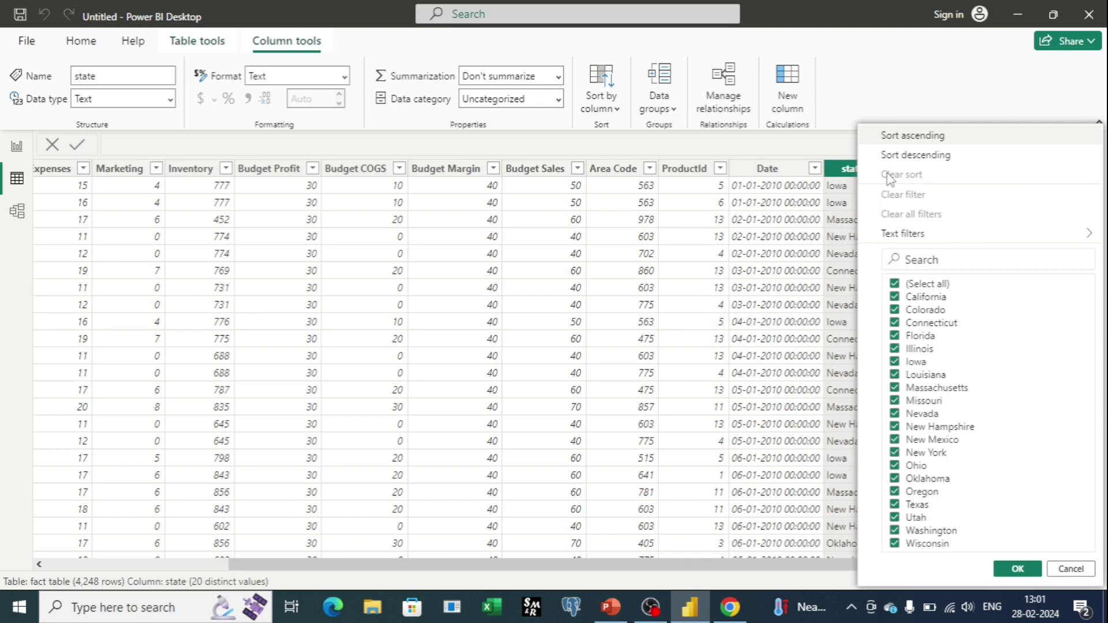
{"action": "left_click", "coordinate": [909, 155]}
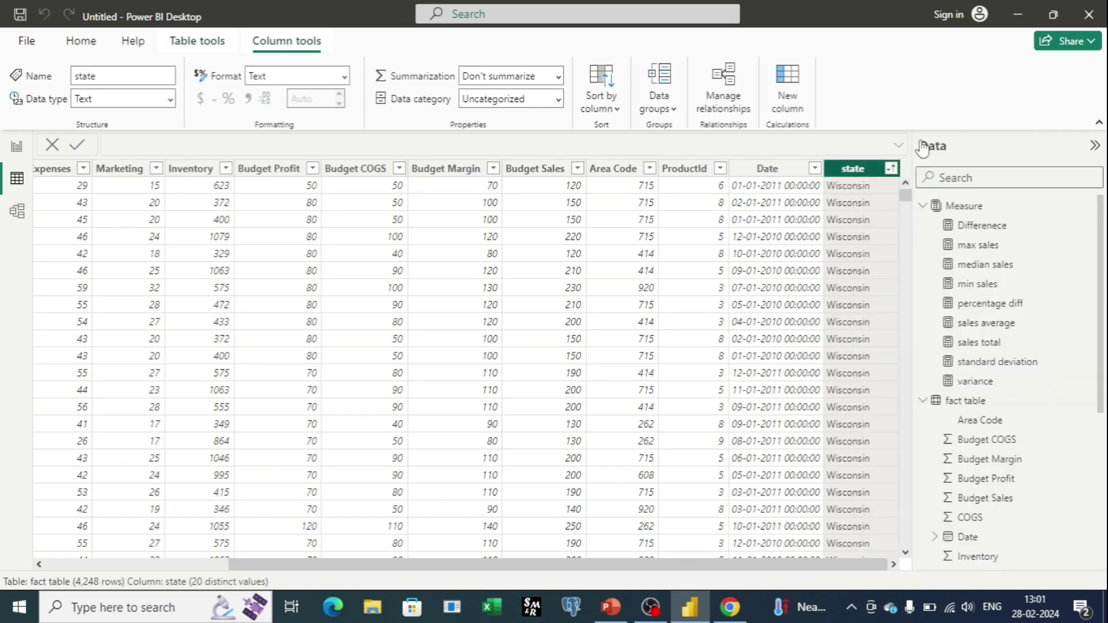
{"action": "scroll", "coordinate": [842, 456], "scroll_direction": "down", "scroll_amount": 5}
{"action": "scroll", "coordinate": [843, 456], "scroll_direction": "up", "scroll_amount": 4}
{"action": "scroll", "coordinate": [462, 364], "scroll_direction": "up", "scroll_amount": 3}
Step: Filter the fact table's state column to New York only
{"action": "left_click", "coordinate": [891, 168]}
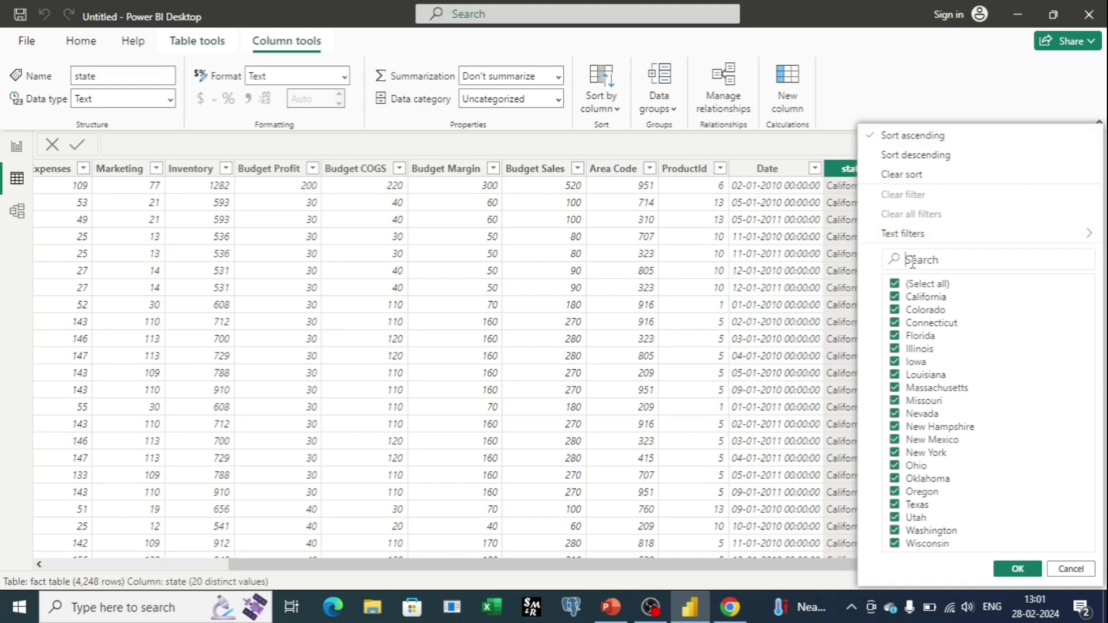
{"action": "left_click", "coordinate": [895, 284]}
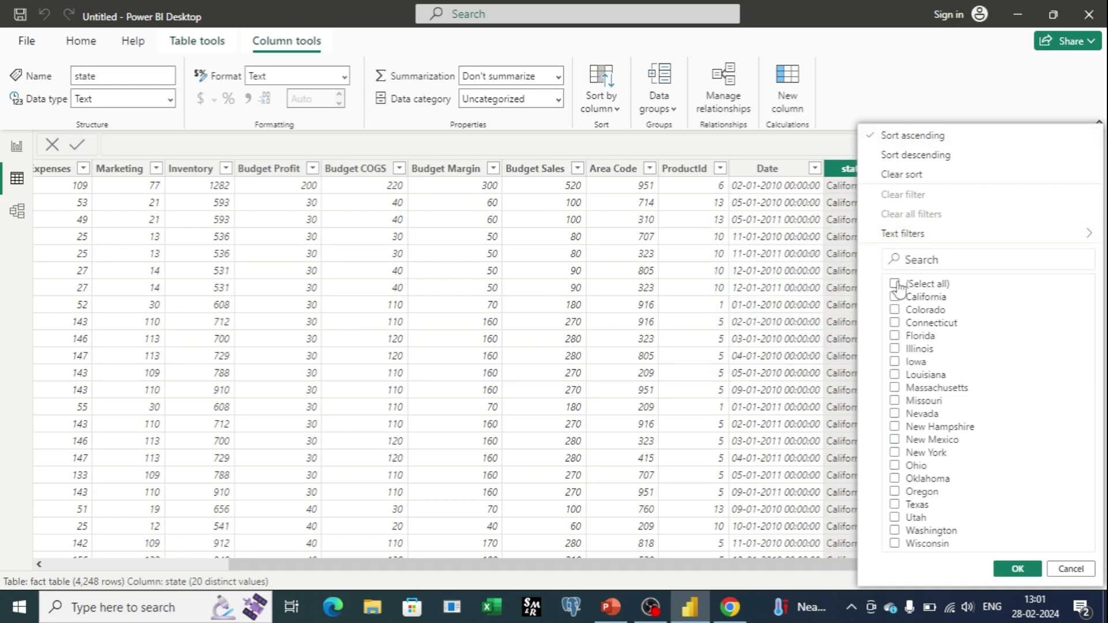
{"action": "left_click", "coordinate": [894, 453]}
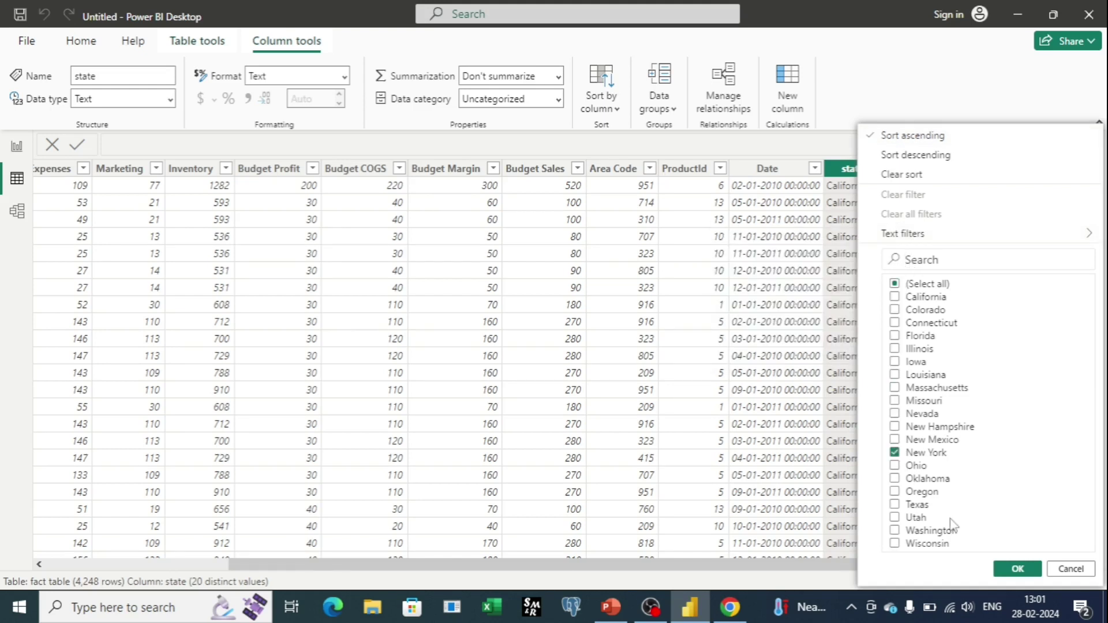
{"action": "left_click", "coordinate": [1017, 569]}
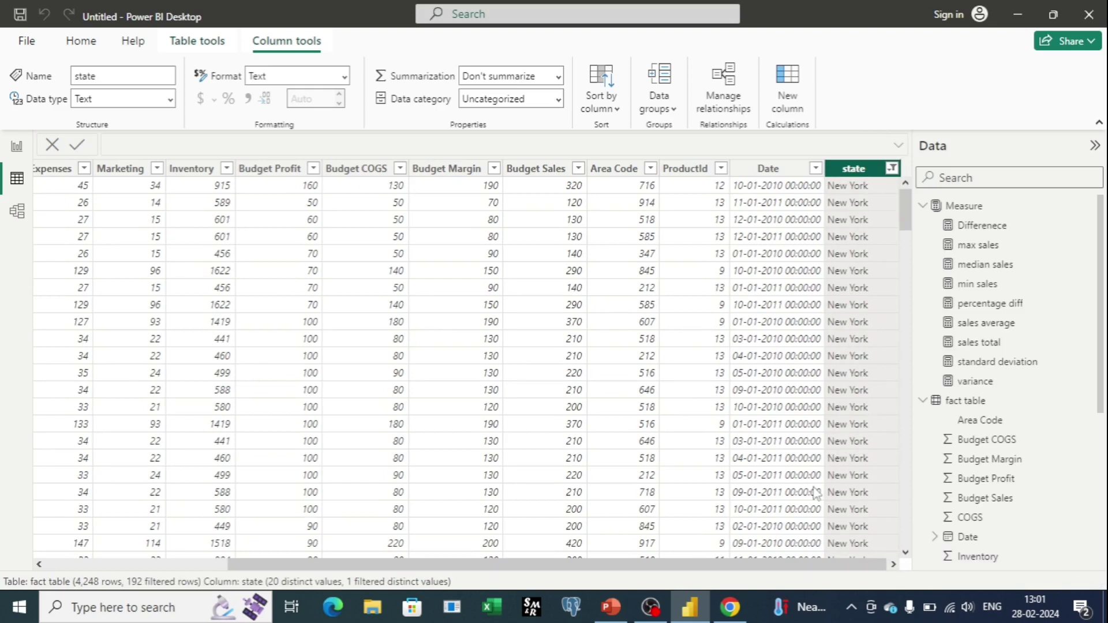
Step: Sort the New York rows by Sales in ascending order, and finally in descending order
{"action": "left_click_drag", "start_coordinate": [710, 571], "coordinate": [440, 577]}
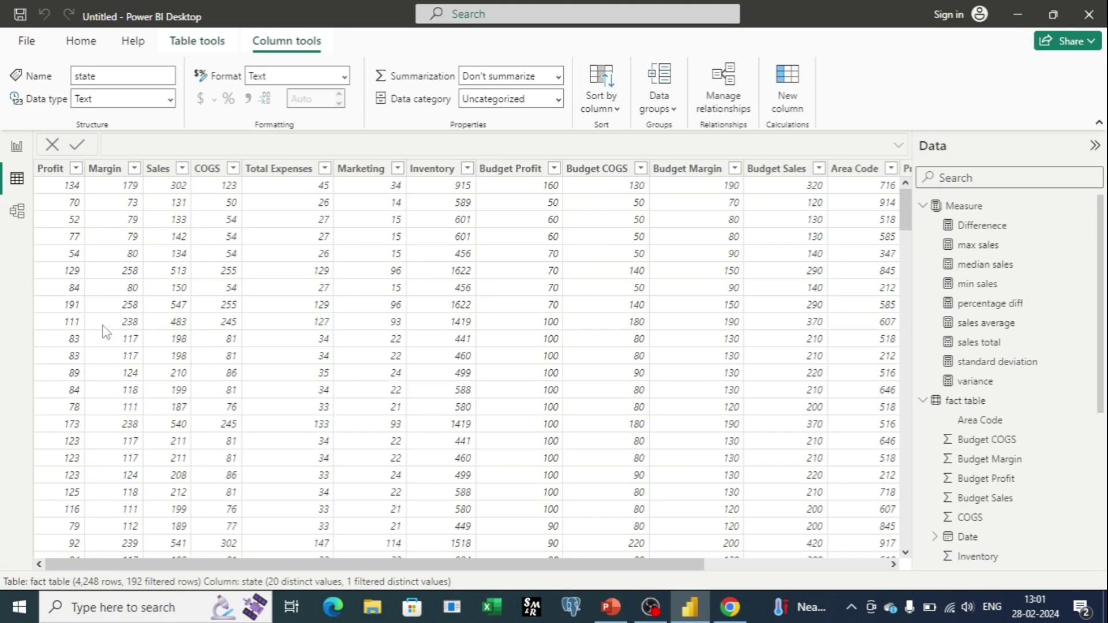
{"action": "left_click", "coordinate": [181, 169]}
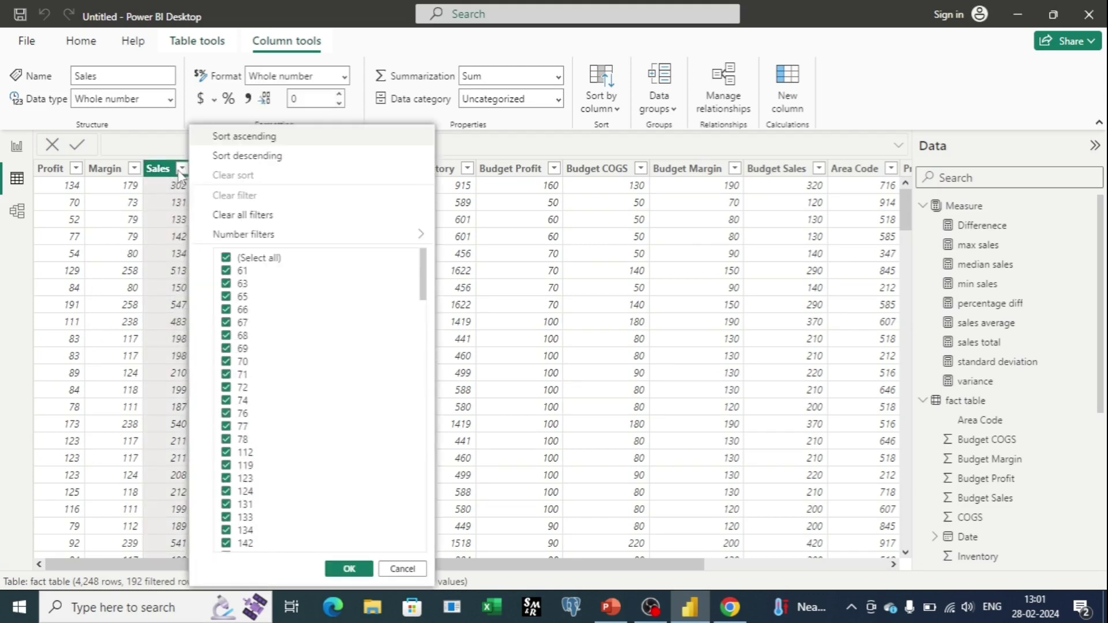
{"action": "left_click", "coordinate": [257, 137]}
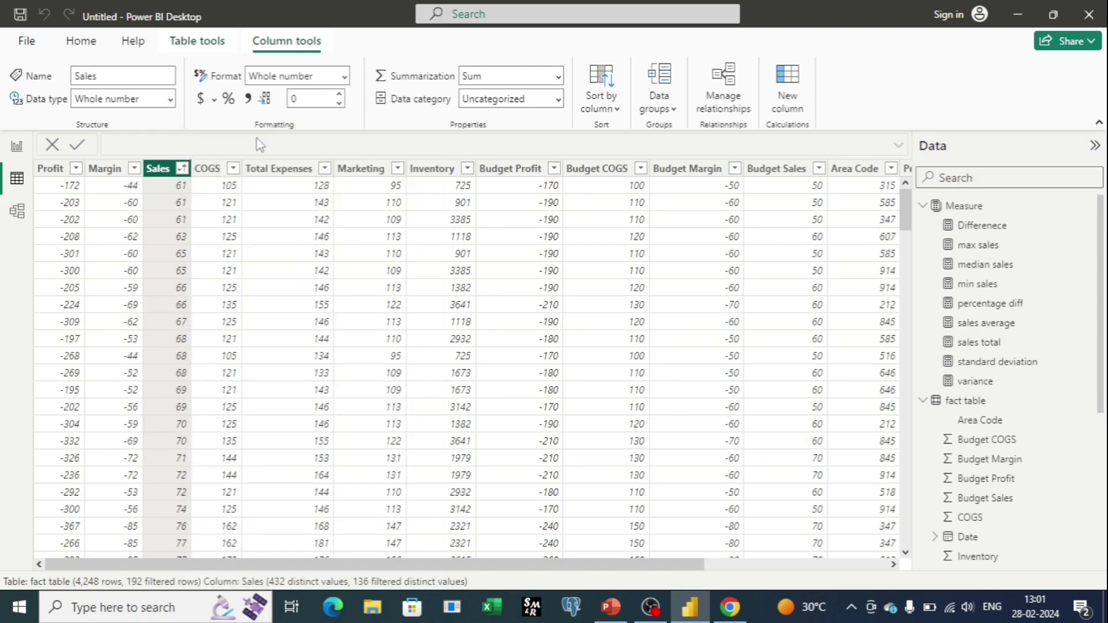
{"action": "left_click", "coordinate": [182, 170]}
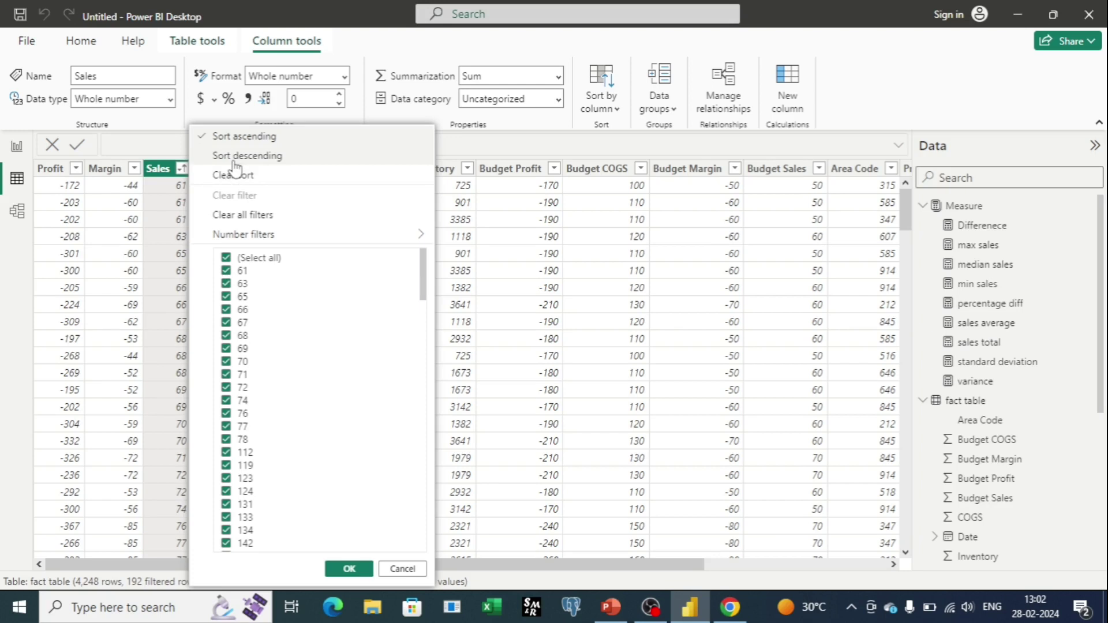
{"action": "left_click", "coordinate": [234, 162]}
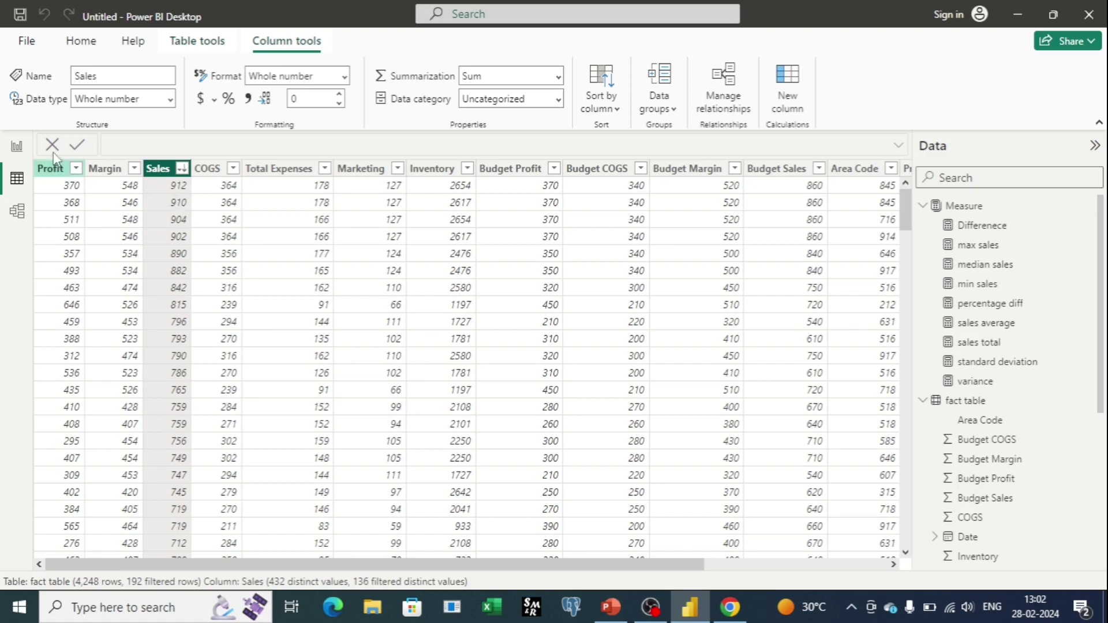
Step: Check New York's max and min sales in the report against the fact table, sorting its Sales column in ascending order
{"action": "left_click", "coordinate": [17, 151]}
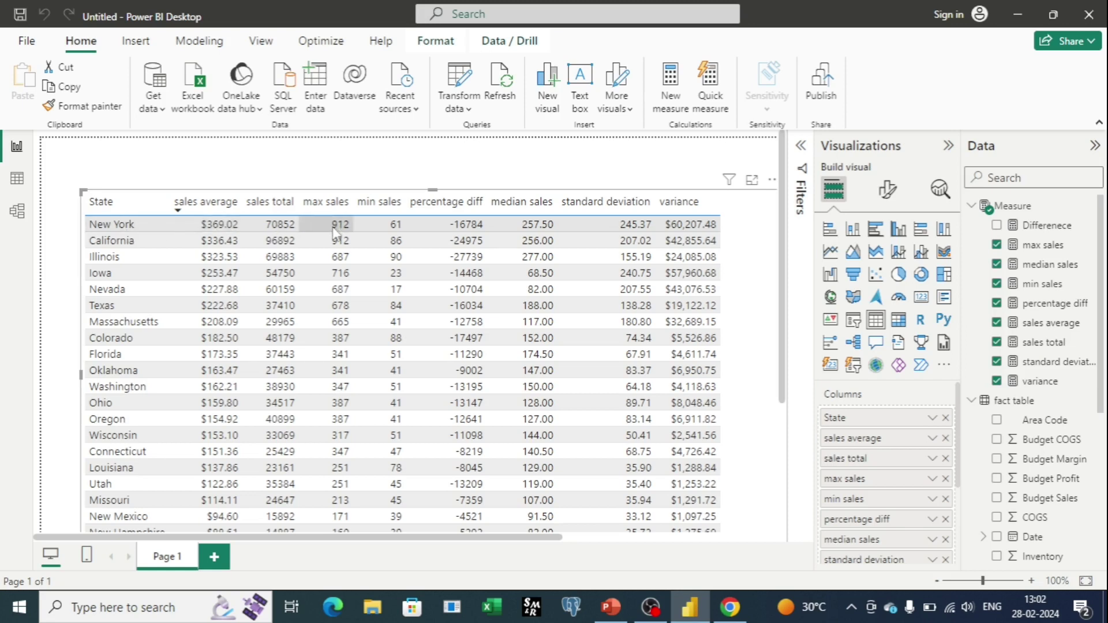
{"action": "left_click", "coordinate": [16, 179]}
{"action": "left_click", "coordinate": [186, 169]}
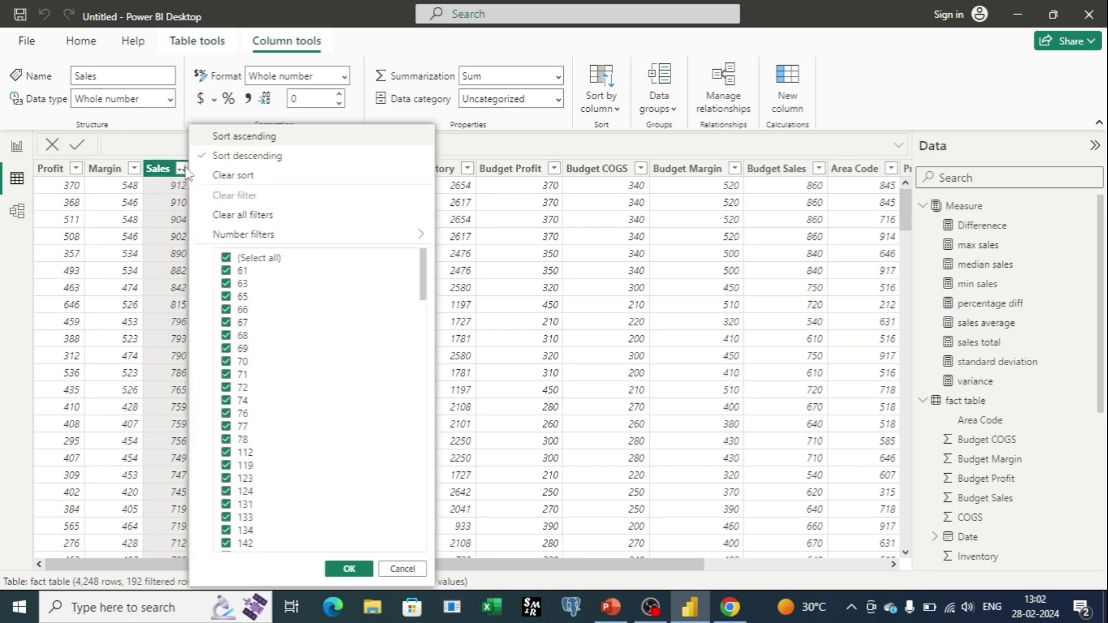
{"action": "left_click", "coordinate": [237, 151]}
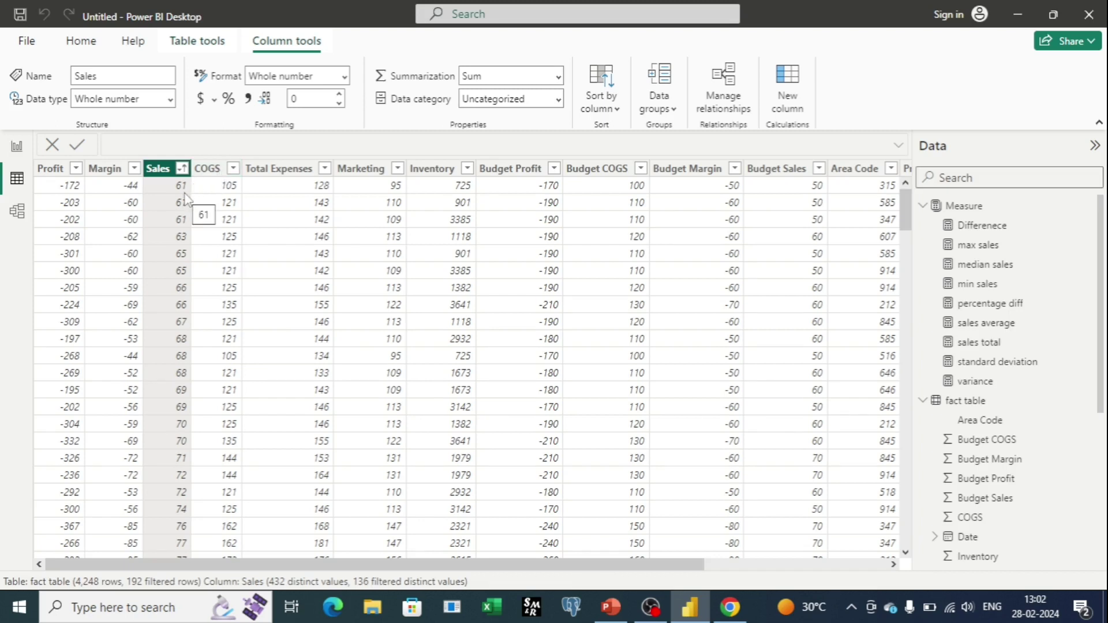
{"action": "left_click", "coordinate": [17, 147]}
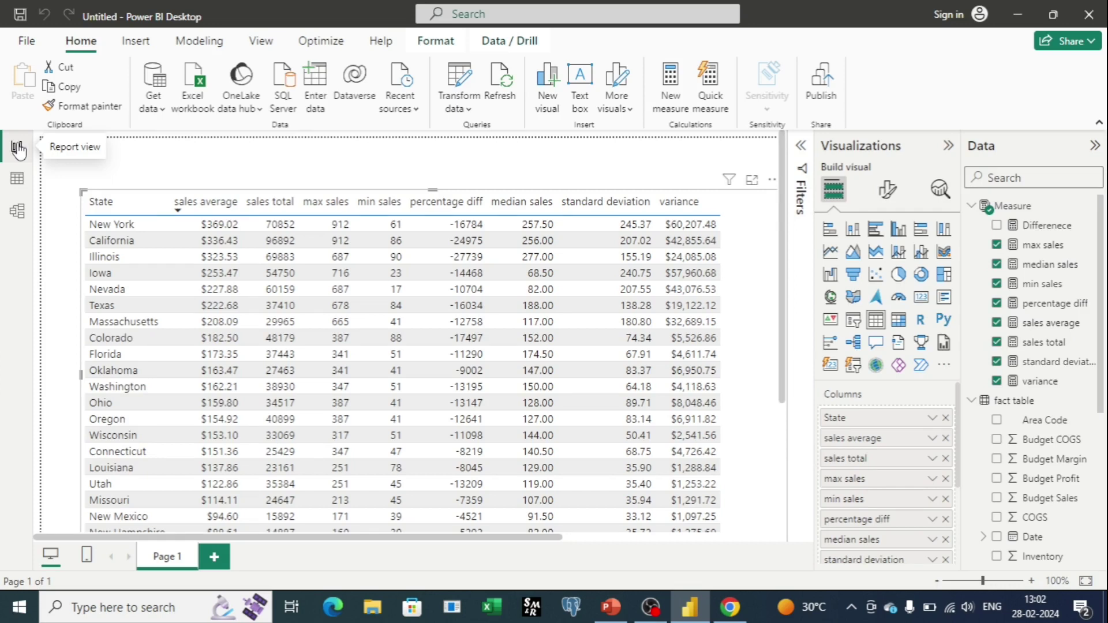
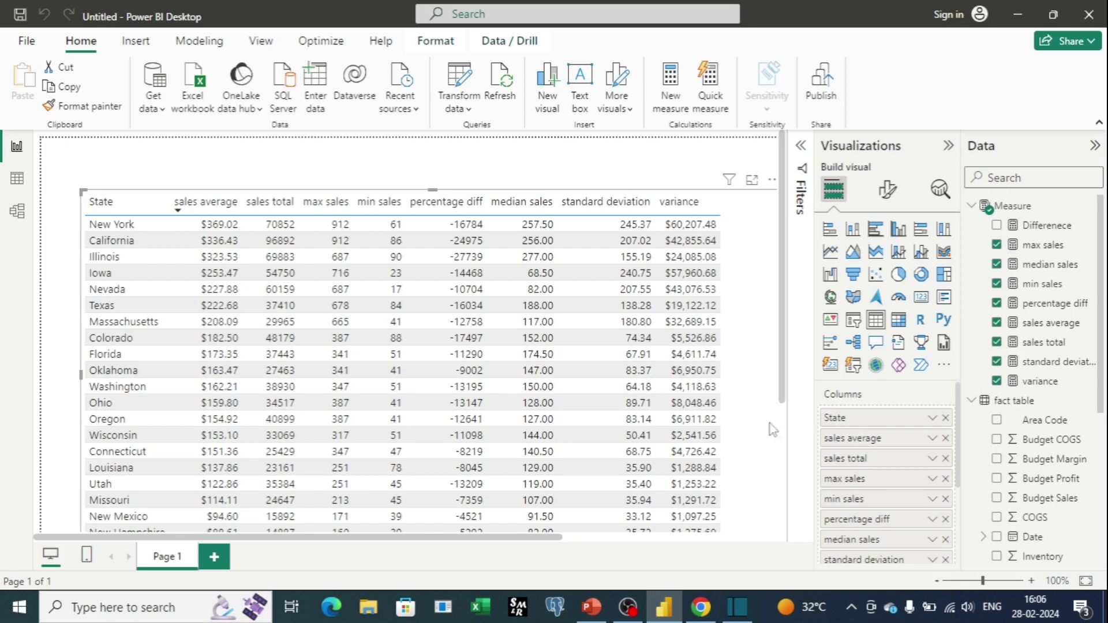
Step: Add a new report page and insert an empty table visual, enlarging it and moving it slightly away from the page corner
{"action": "left_click", "coordinate": [223, 556]}
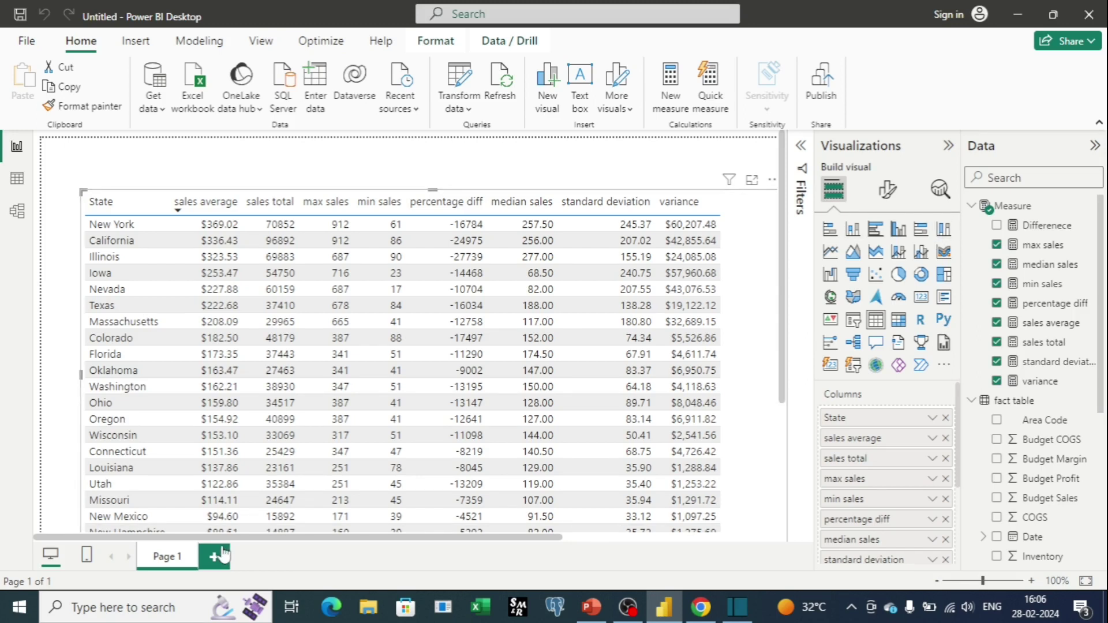
{"action": "left_click", "coordinate": [877, 323]}
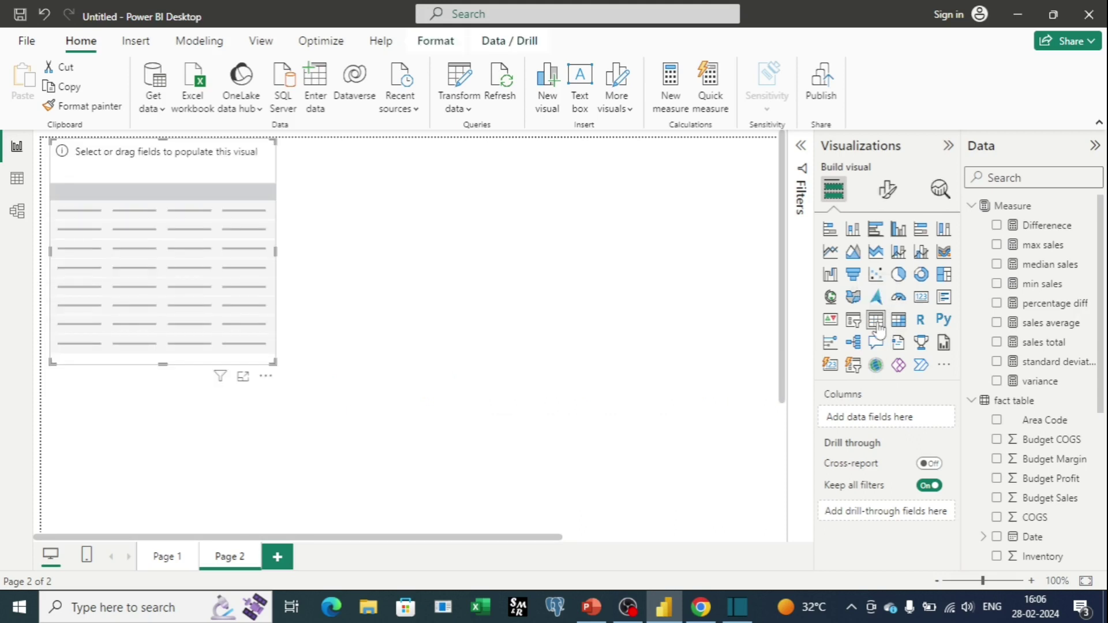
{"action": "left_click_drag", "start_coordinate": [274, 363], "coordinate": [361, 427]}
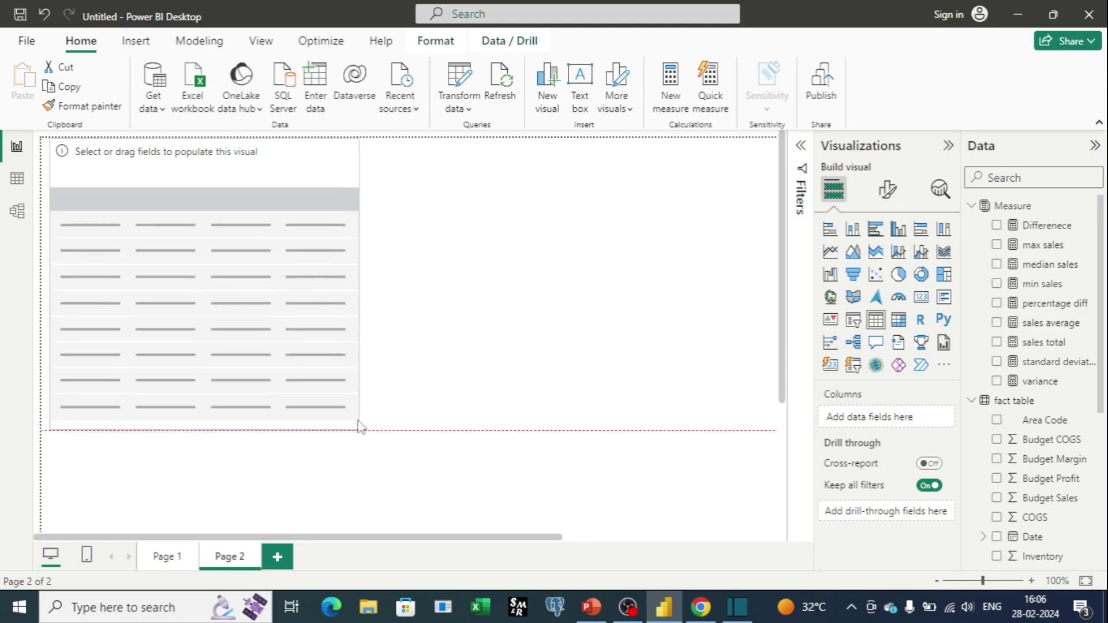
{"action": "left_click_drag", "start_coordinate": [284, 168], "coordinate": [323, 187]}
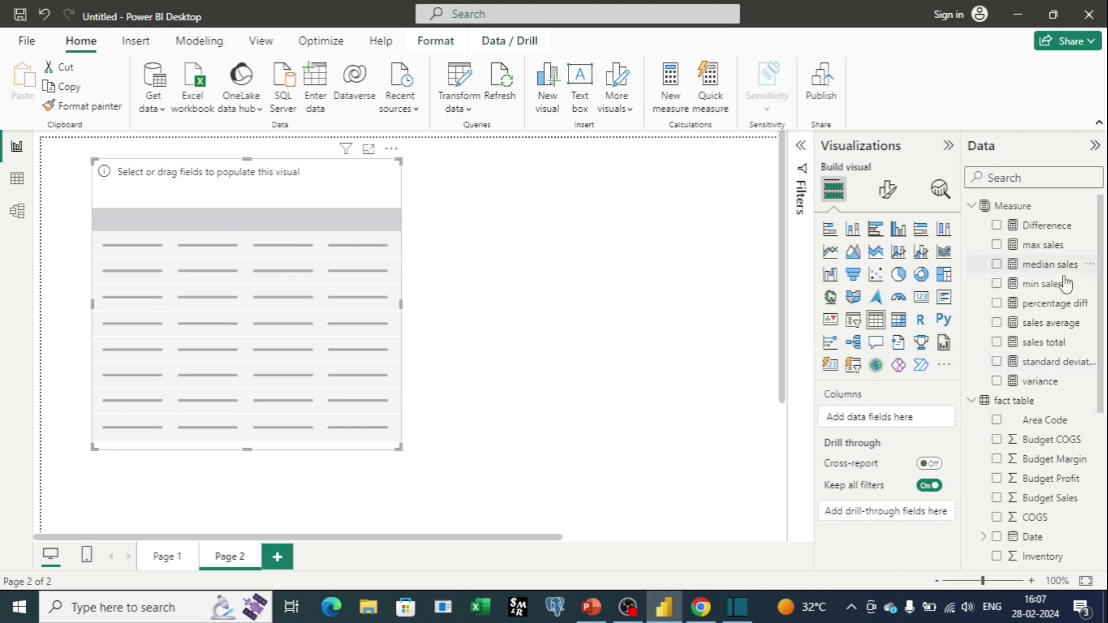
Step: Add the fact table's Date field to the table visual as plain dates instead of the date hierarchy
{"action": "scroll", "coordinate": [1046, 458], "scroll_direction": "down", "scroll_amount": 3}
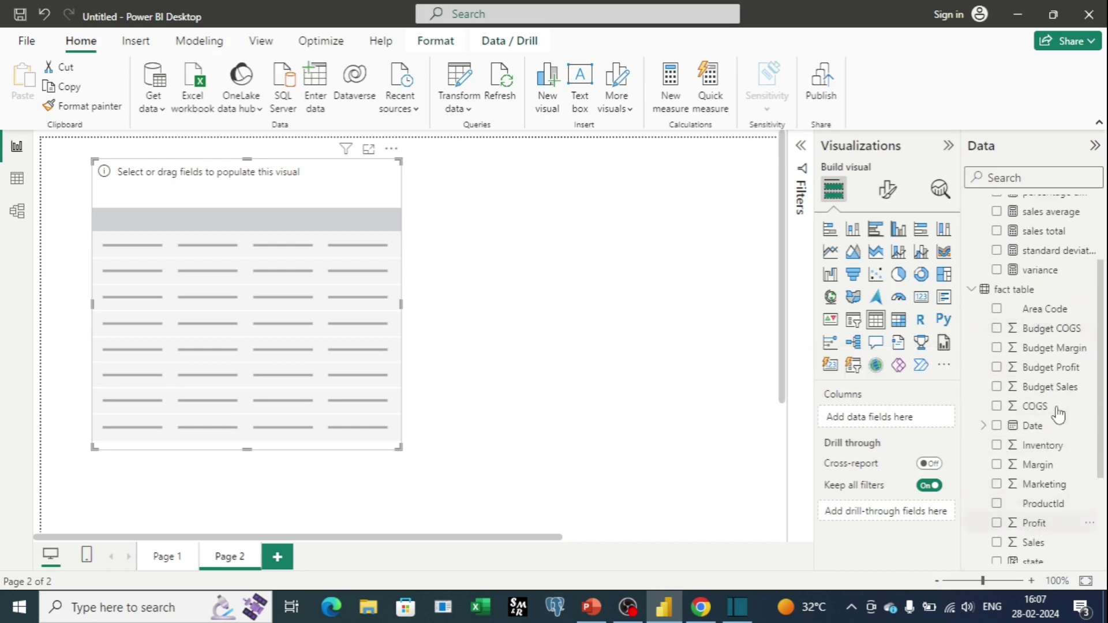
{"action": "left_click_drag", "start_coordinate": [1031, 425], "coordinate": [885, 417]}
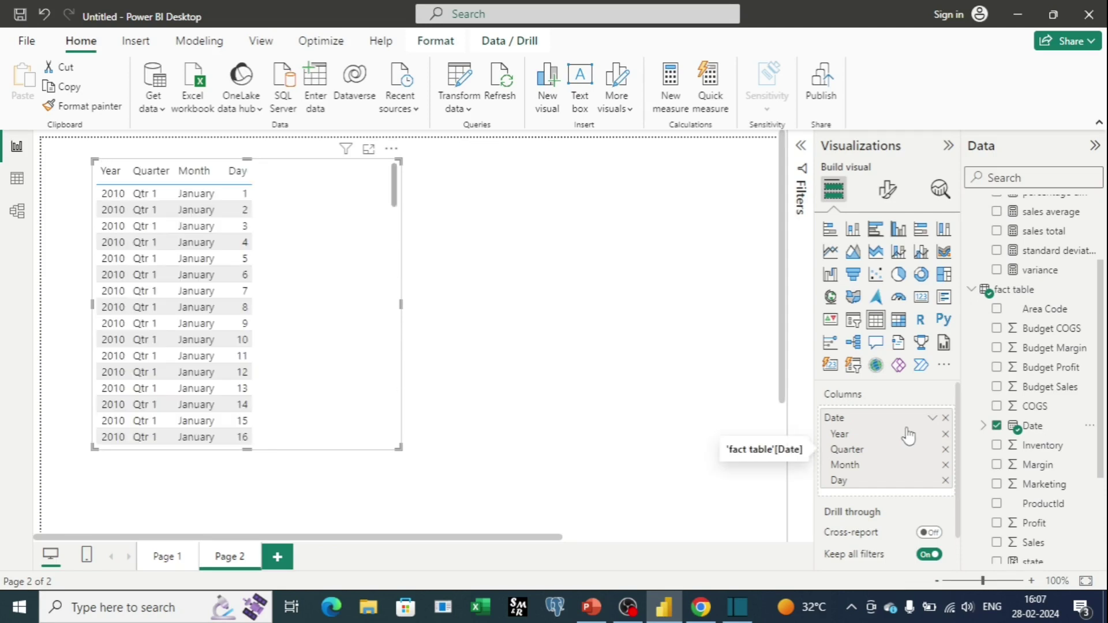
{"action": "left_click", "coordinate": [933, 419]}
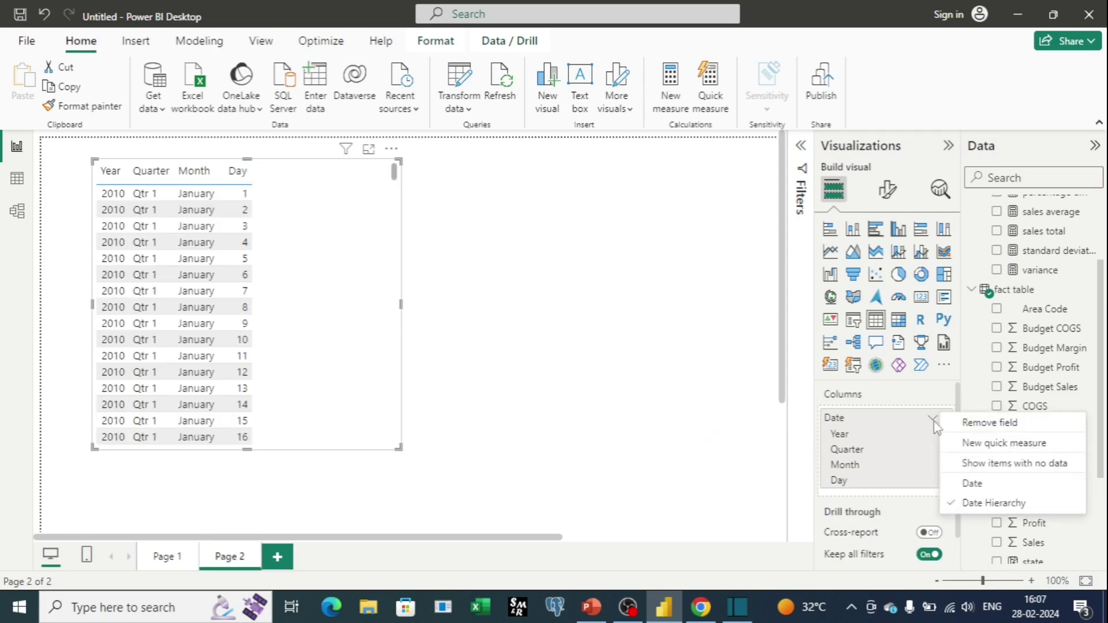
{"action": "left_click", "coordinate": [971, 483]}
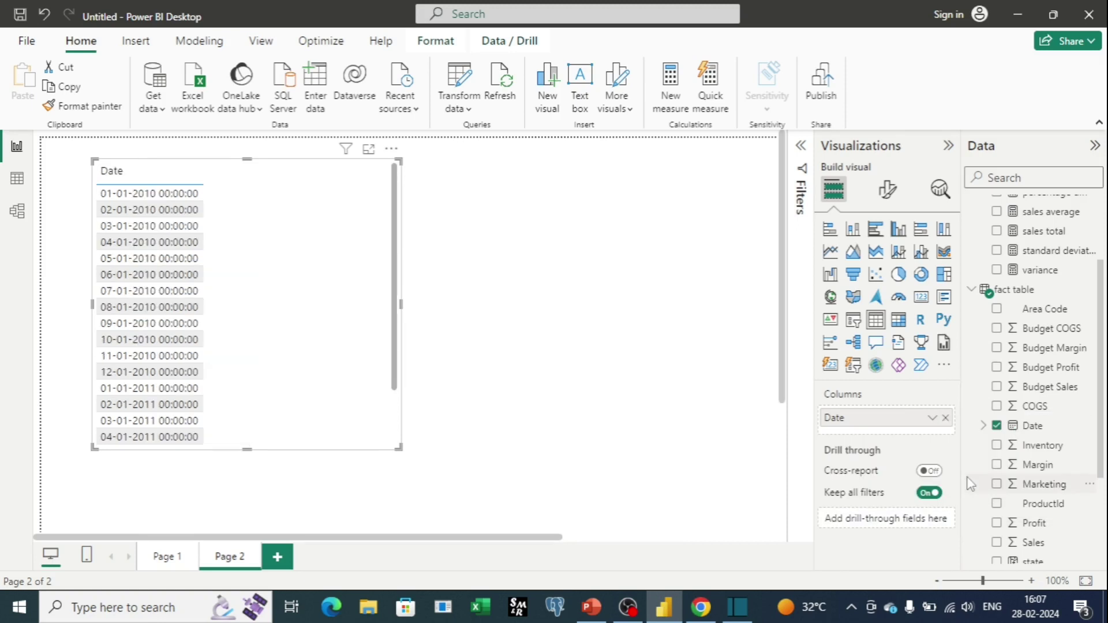
Step: Enlarge the table visual further and add the fact table's Sales field as a second column beside Date
{"action": "left_click_drag", "start_coordinate": [398, 445], "coordinate": [515, 495]}
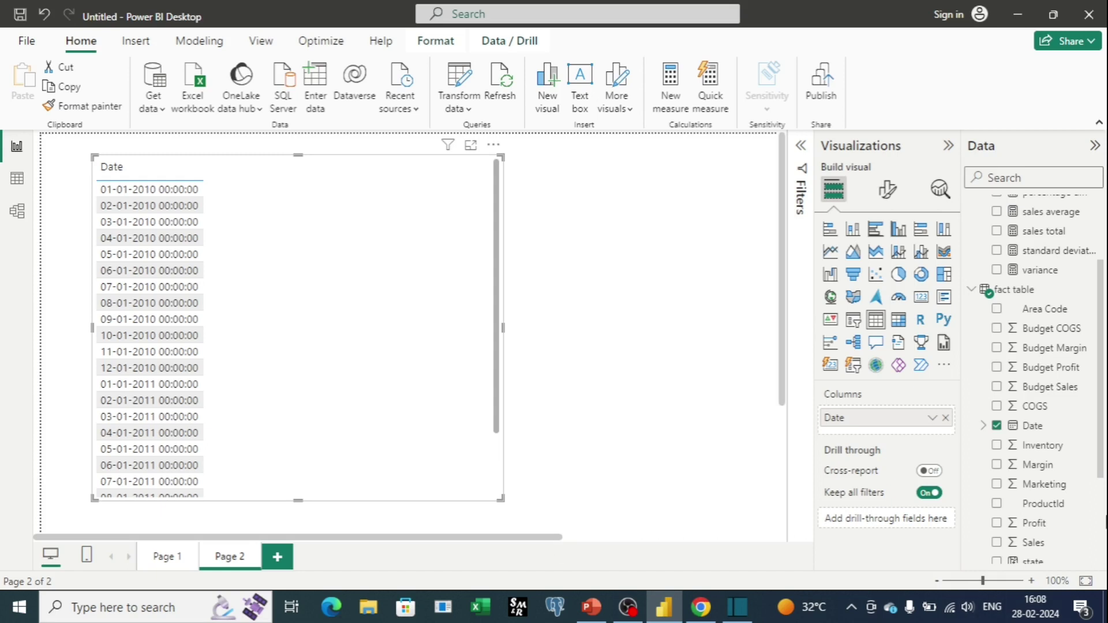
{"action": "left_click_drag", "start_coordinate": [1048, 548], "coordinate": [913, 443]}
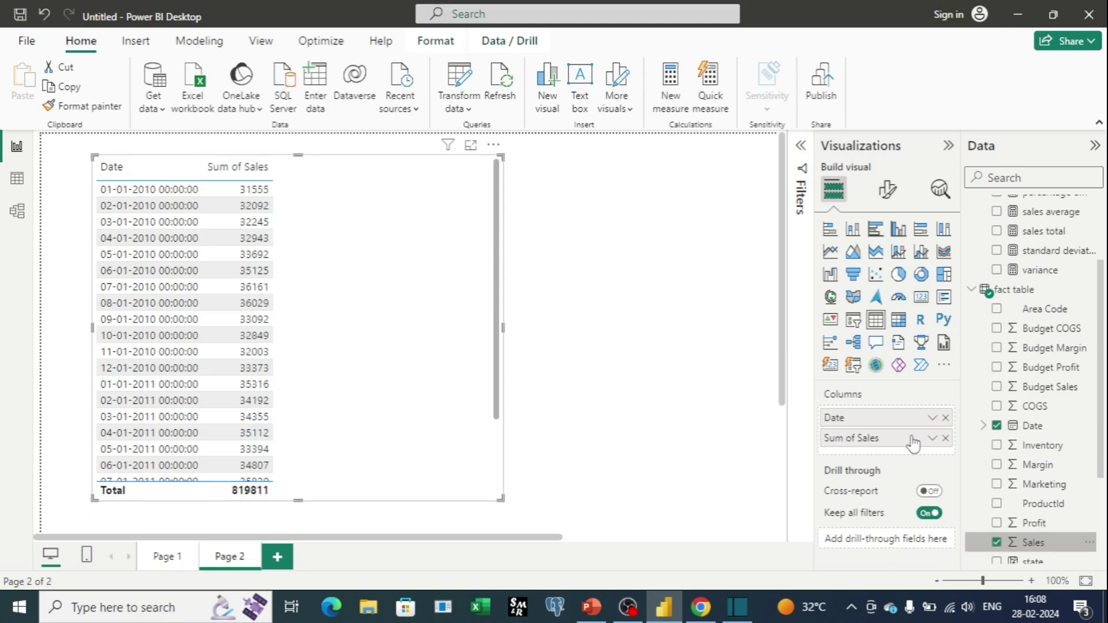
{"action": "scroll", "coordinate": [279, 321], "scroll_direction": "down", "scroll_amount": 2}
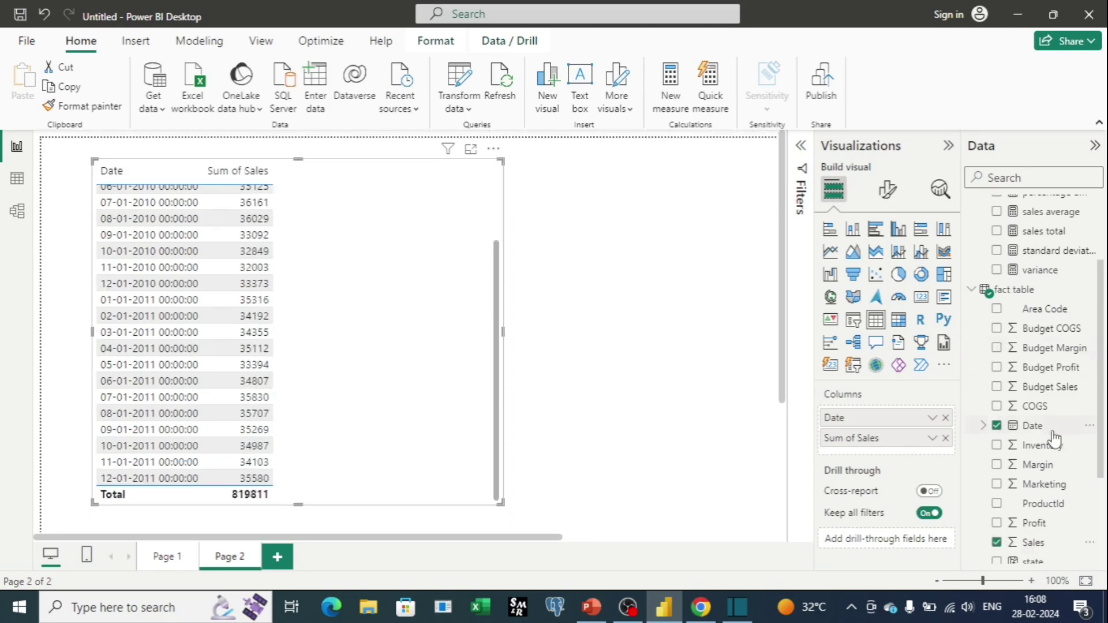
Step: Format the fact table's Date column as 14-03-2001 (dd/mm/yyyy) so that no time is shown
{"action": "left_click", "coordinate": [1033, 427]}
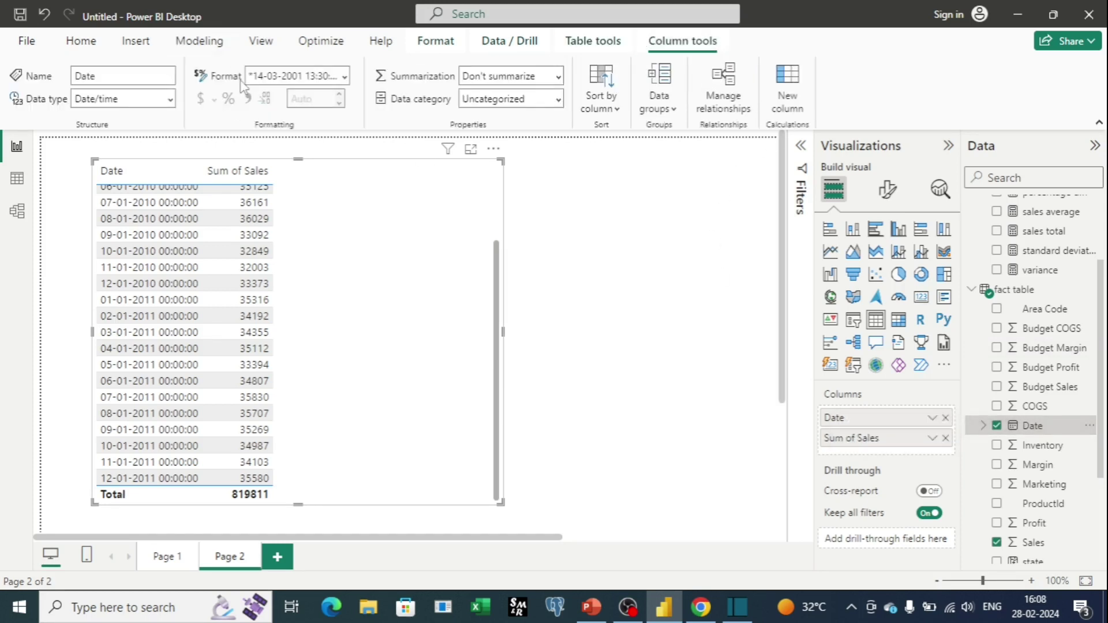
{"action": "left_click", "coordinate": [345, 80]}
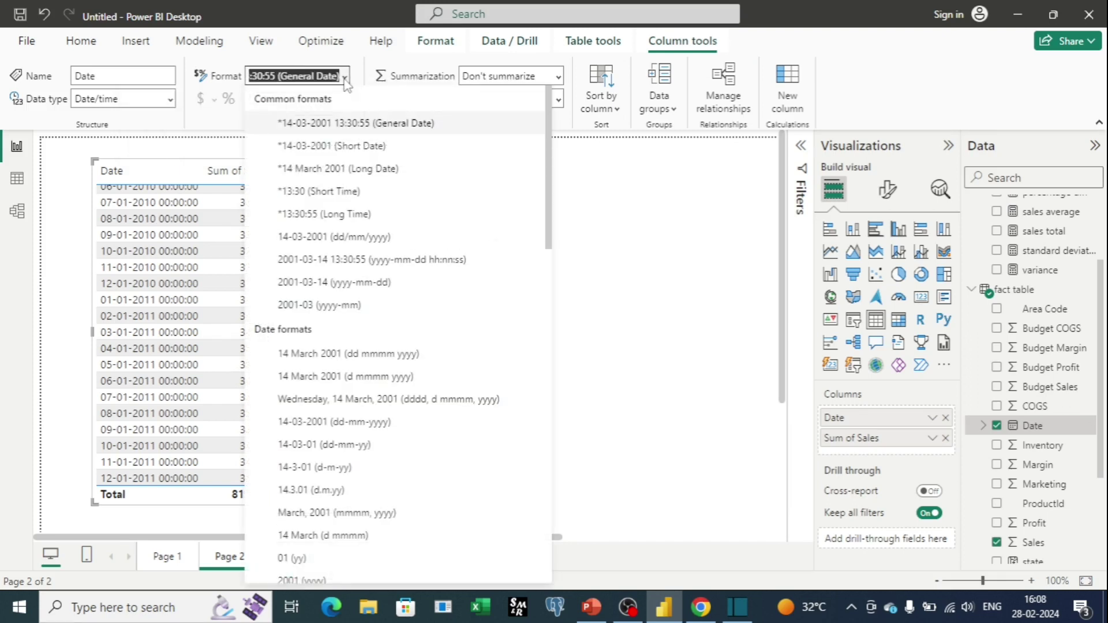
{"action": "key", "text": "Escape"}
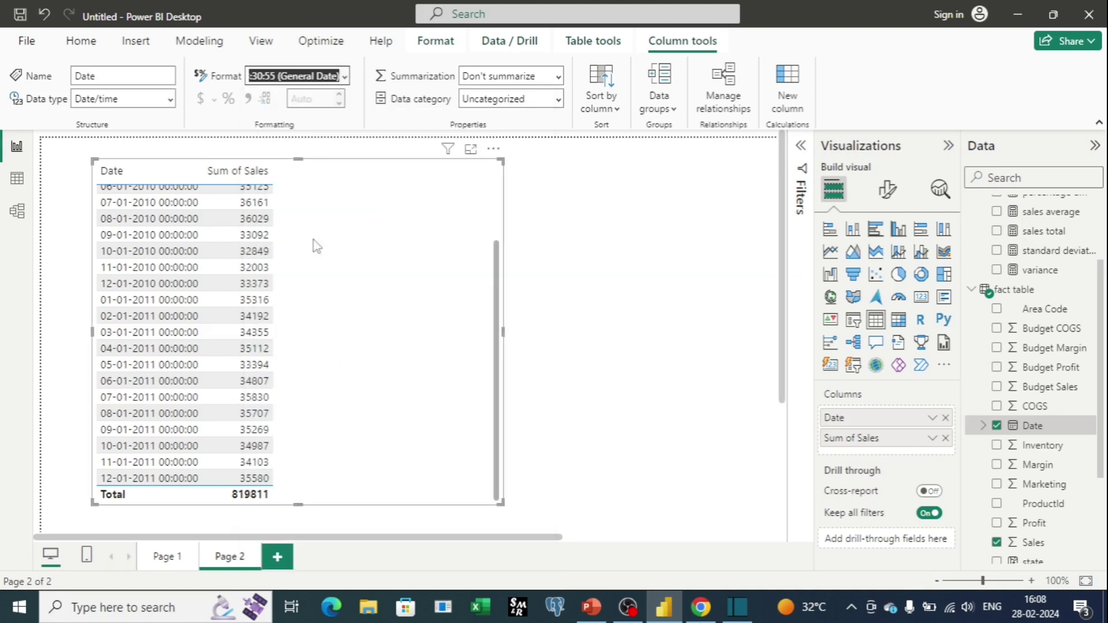
{"action": "key", "text": "Down"}
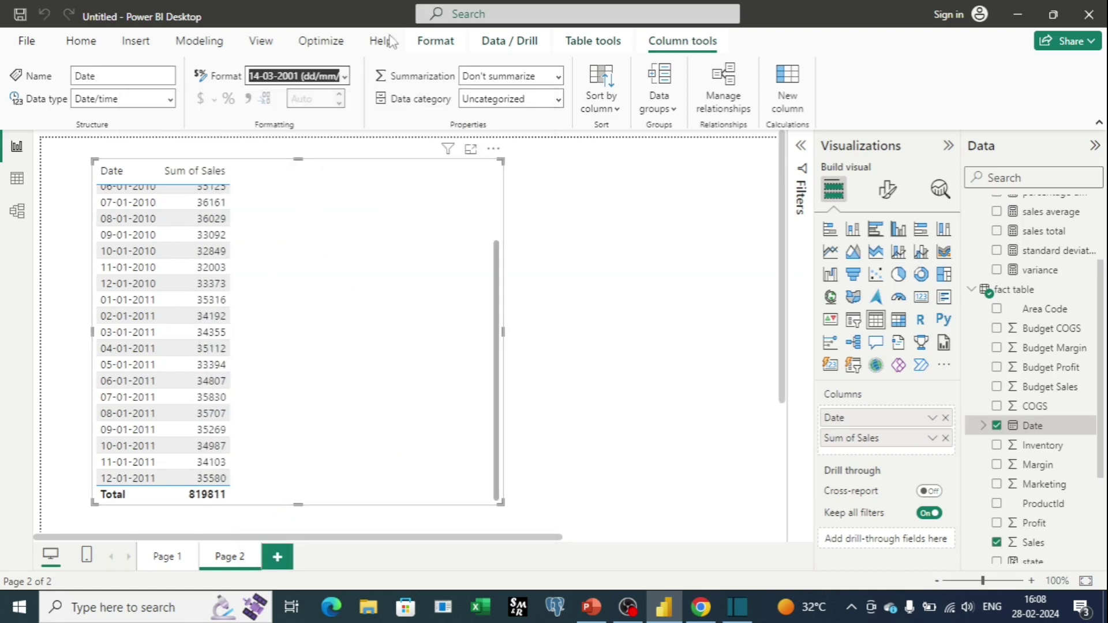
{"action": "scroll", "coordinate": [138, 300], "scroll_direction": "up", "scroll_amount": 3}
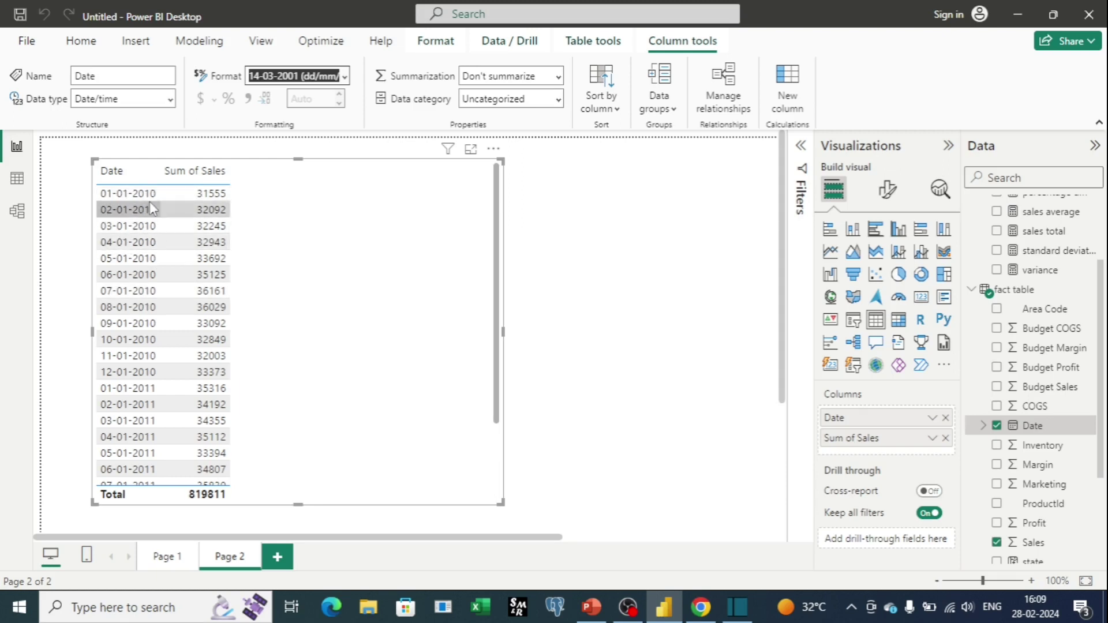
{"action": "left_click", "coordinate": [426, 192]}
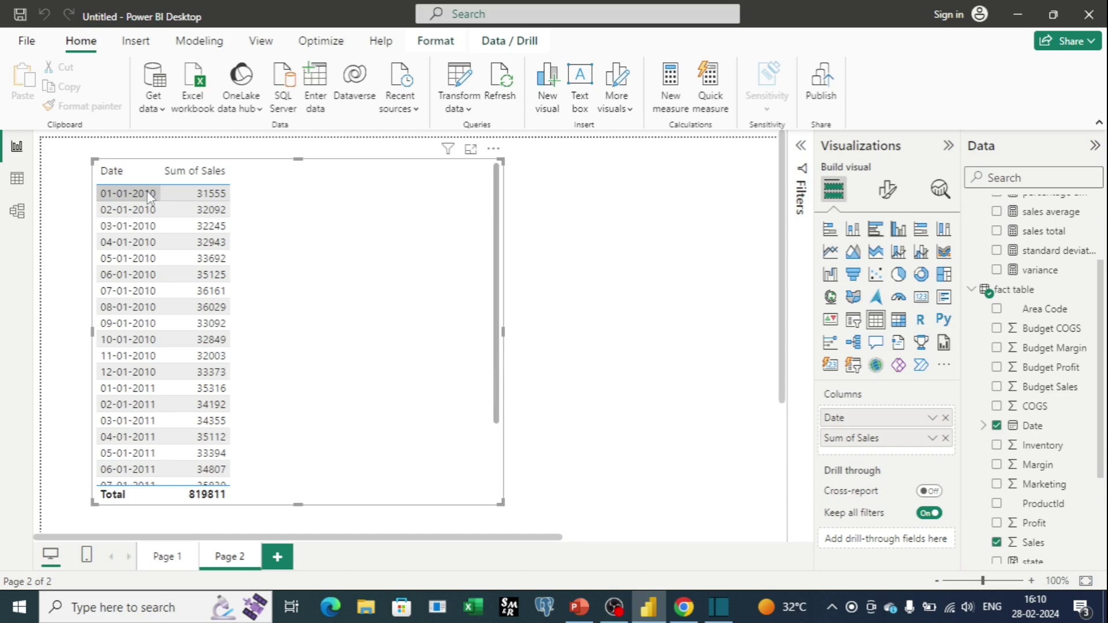
{"action": "scroll", "coordinate": [153, 220], "scroll_direction": "down", "scroll_amount": 2}
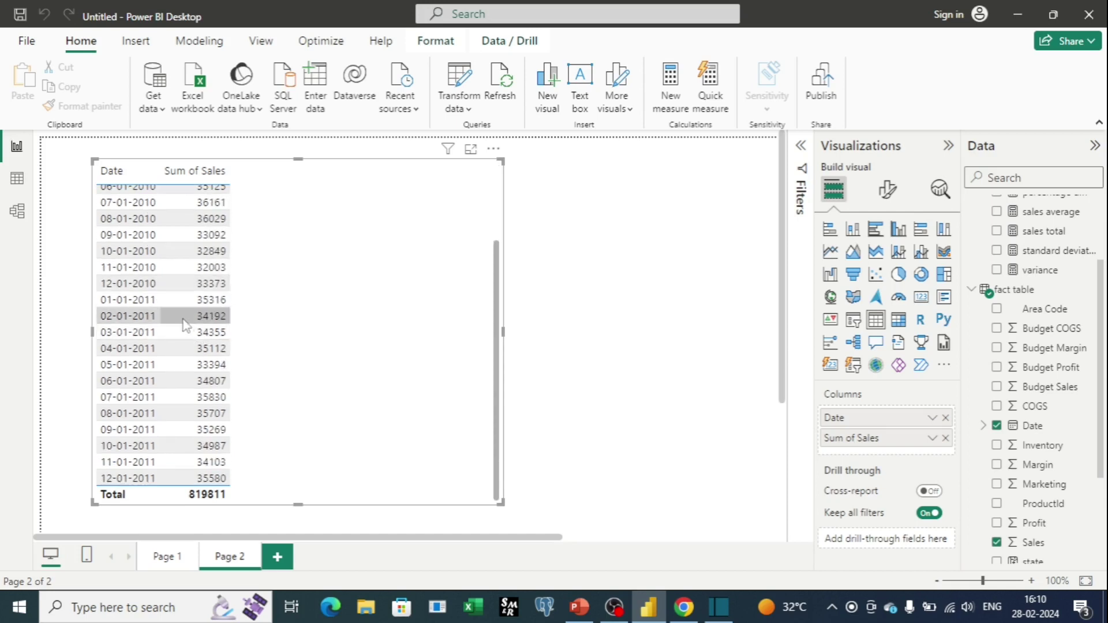
{"action": "scroll", "coordinate": [184, 321], "scroll_direction": "up", "scroll_amount": 2}
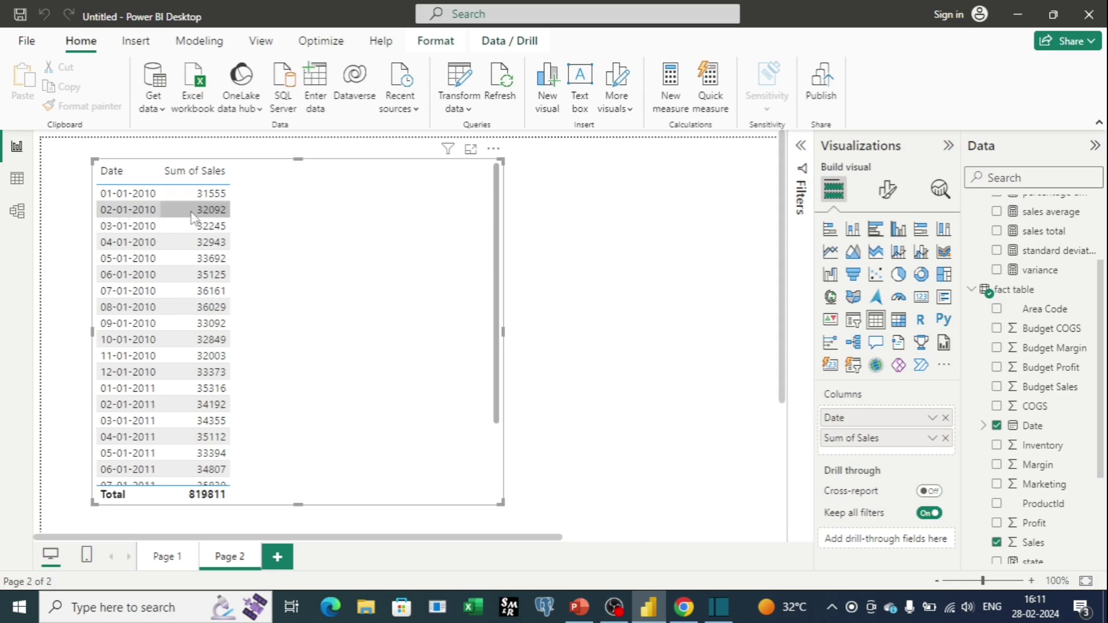
{"action": "scroll", "coordinate": [192, 228], "scroll_direction": "down", "scroll_amount": 2}
{"action": "scroll", "coordinate": [192, 243], "scroll_direction": "up", "scroll_amount": 2}
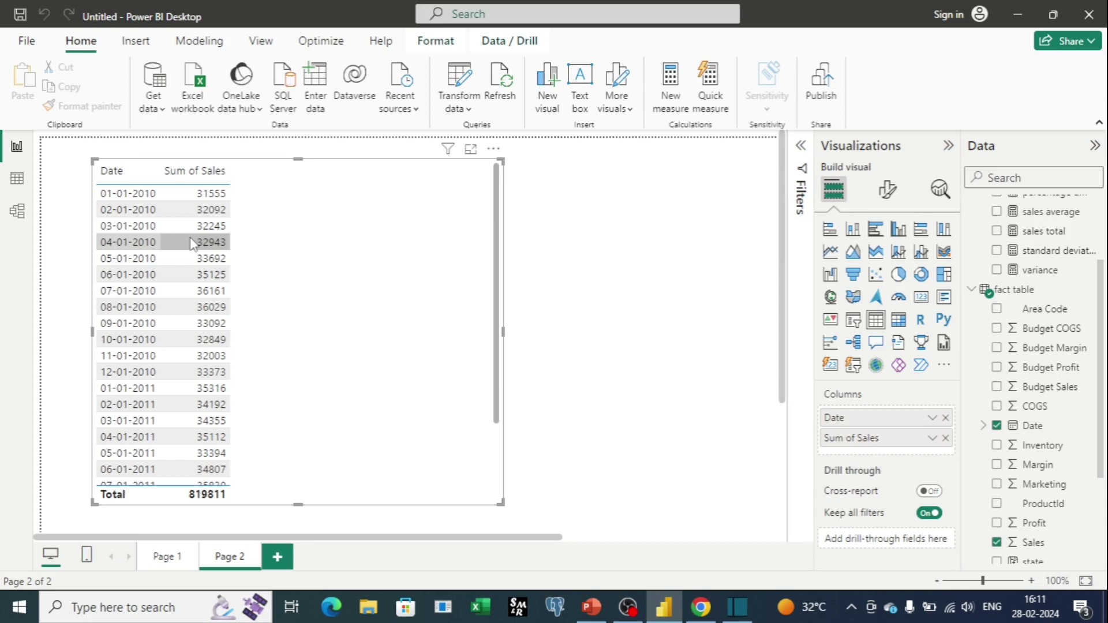
Step: Create a new measure named "proir year sales" and begin its formula with the CALCULATE function
{"action": "left_click", "coordinate": [672, 81]}
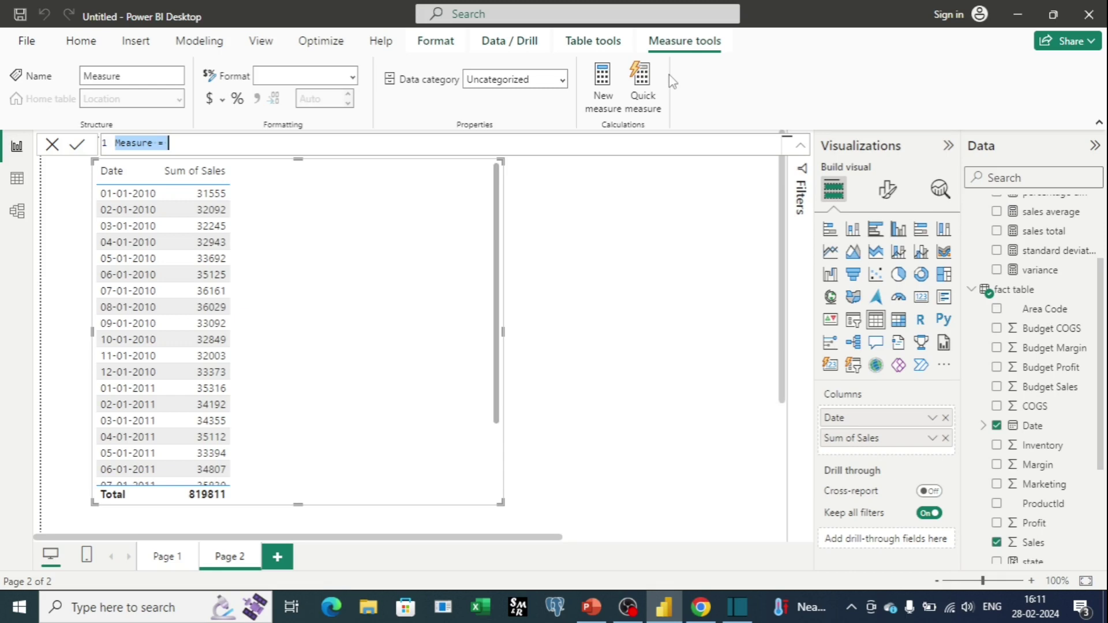
{"action": "type", "text": "prof"}
{"action": "type", "text": "ear sak"}
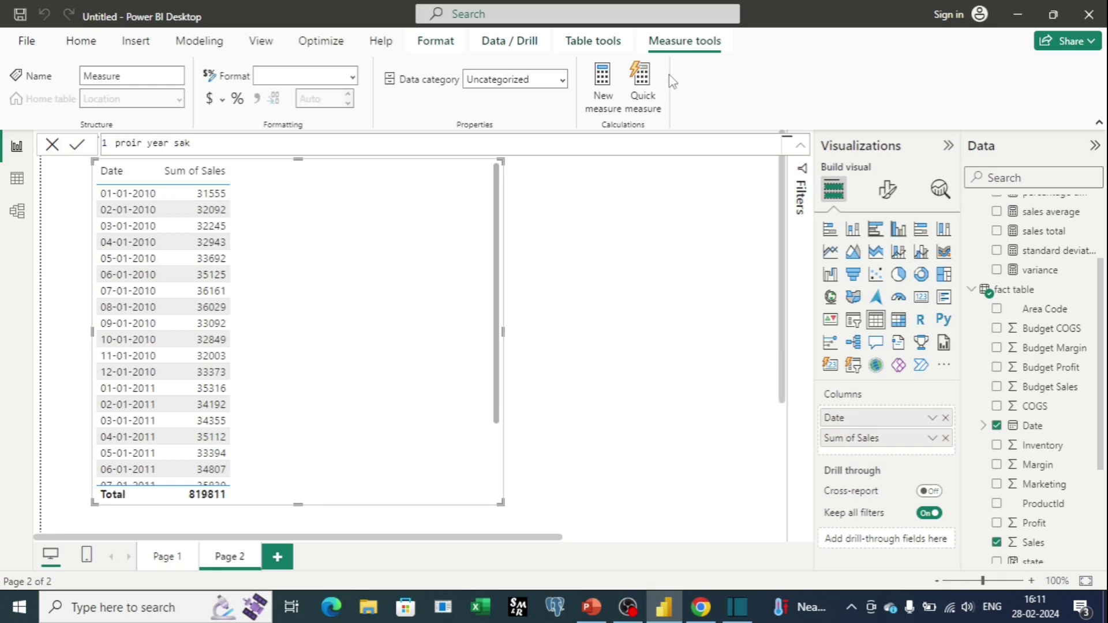
{"action": "key", "text": "BackSpace"}
{"action": "type", "text": "les = cal"}
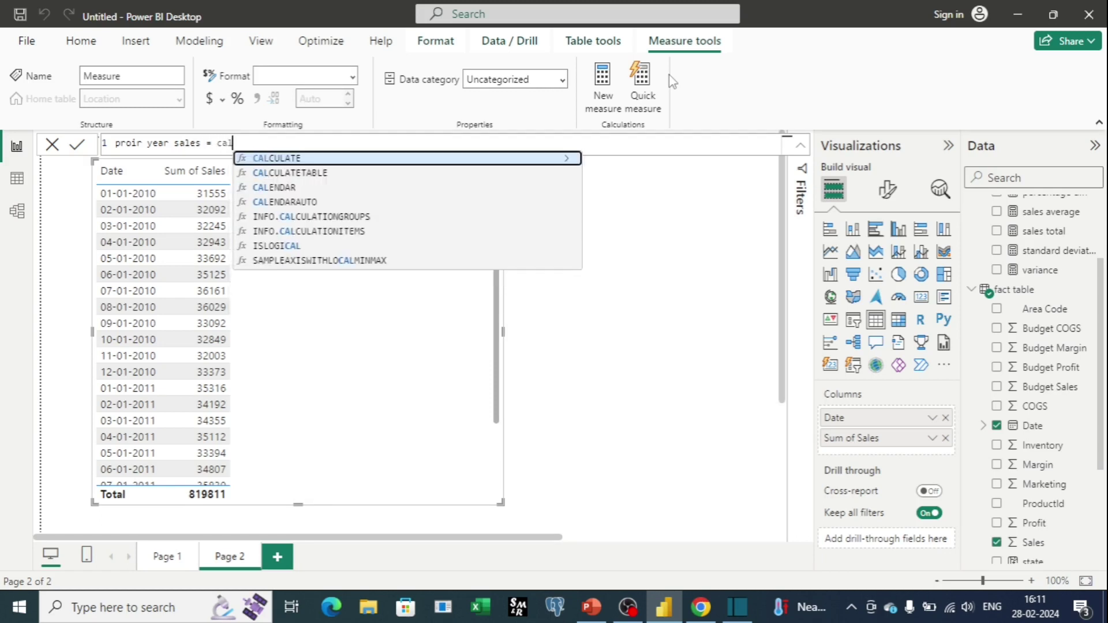
{"action": "left_click", "coordinate": [302, 161]}
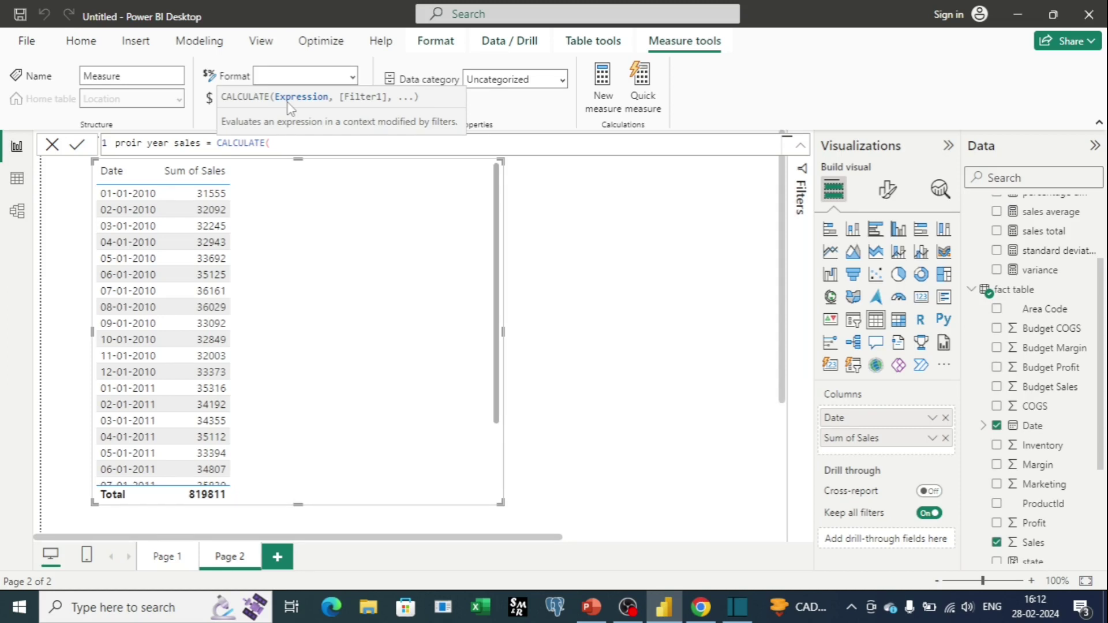
Step: Use the [sales total] measure as the expression argument of CALCULATE in the "proir year sales" formula
{"action": "type", "text": "to"}
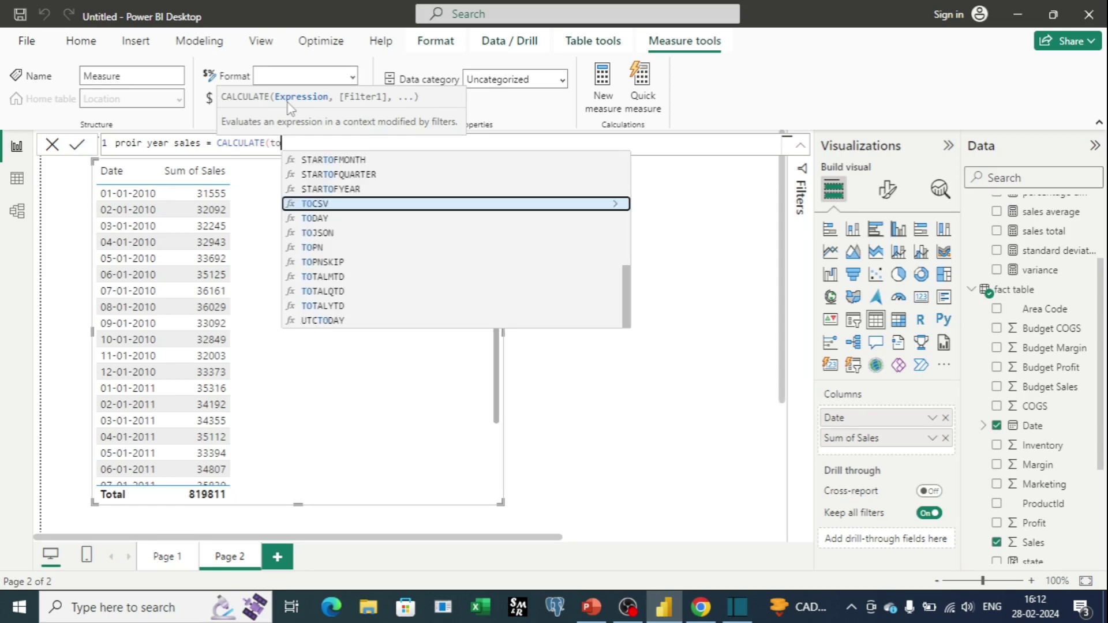
{"action": "type", "text": "ta"}
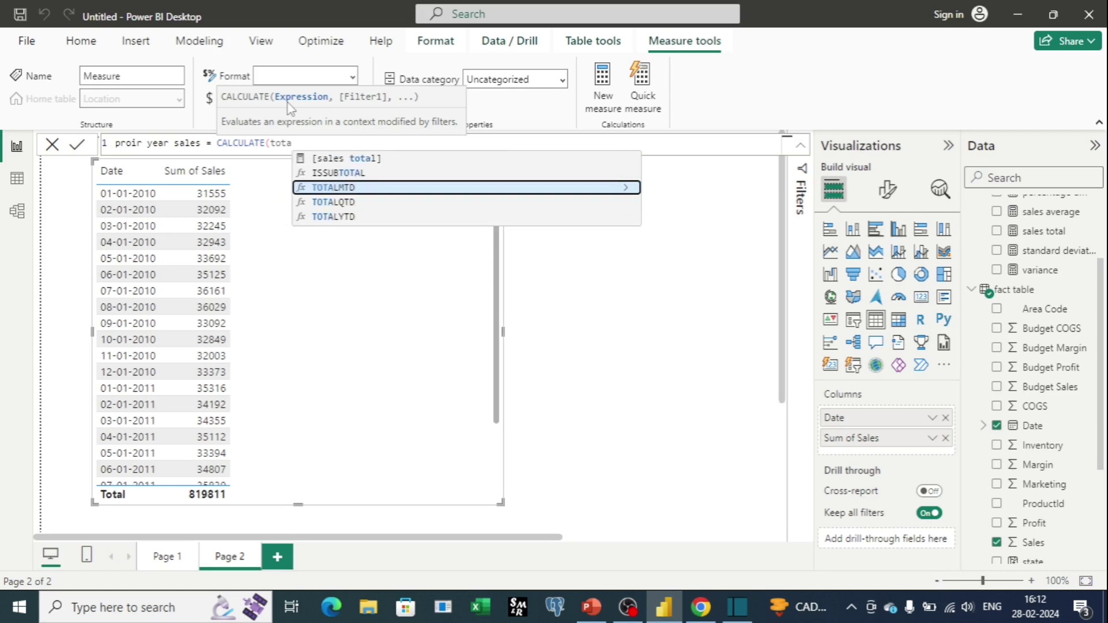
{"action": "left_click", "coordinate": [352, 160]}
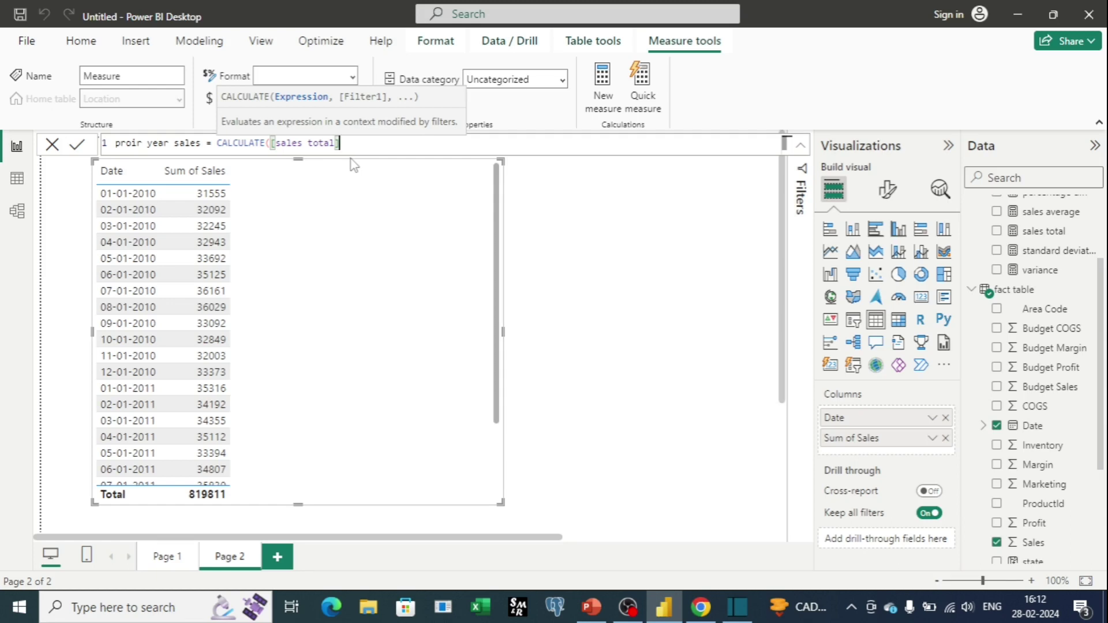
{"action": "type", "text": ","}
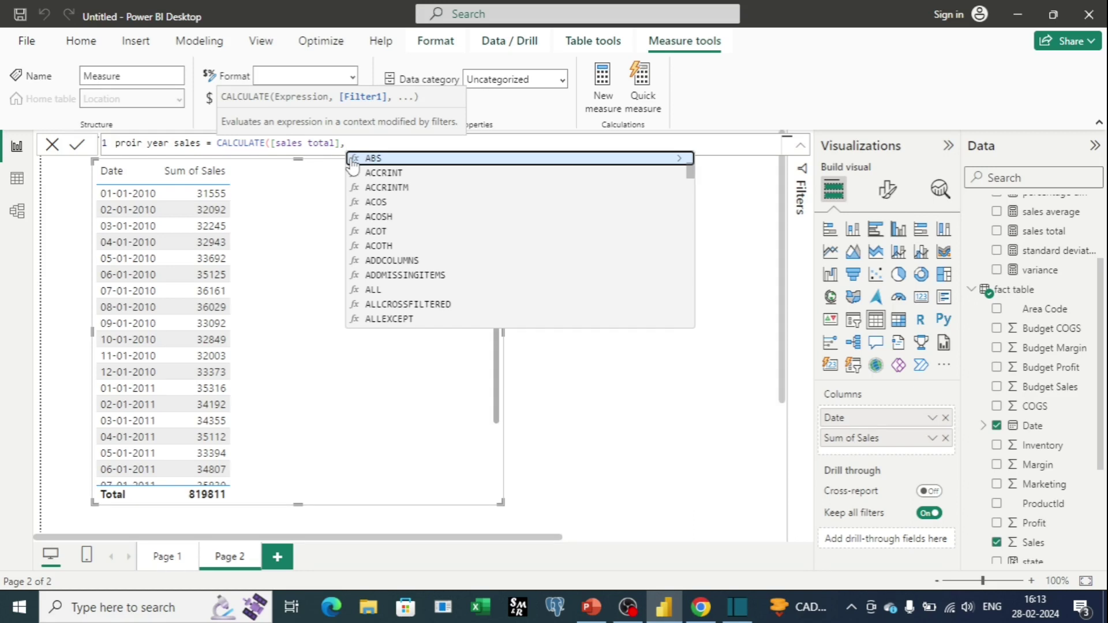
Step: Complete the formula with the filter SAMEPERIODLASTYEAR('fact table'[Date]) and commit the measure
{"action": "type", "text": "sam"}
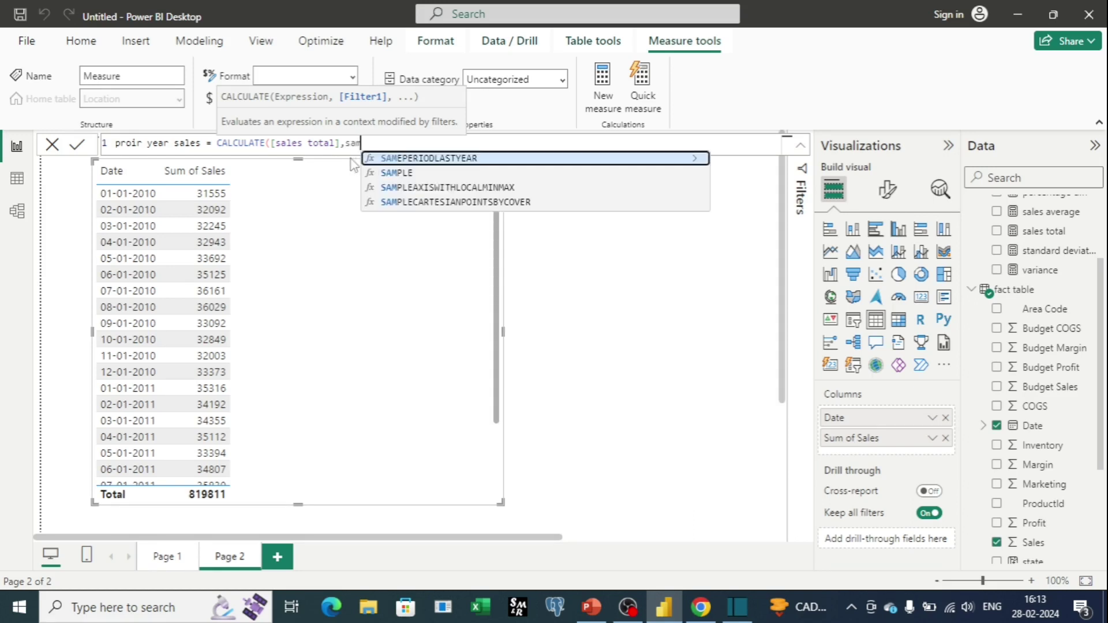
{"action": "left_click", "coordinate": [446, 163]}
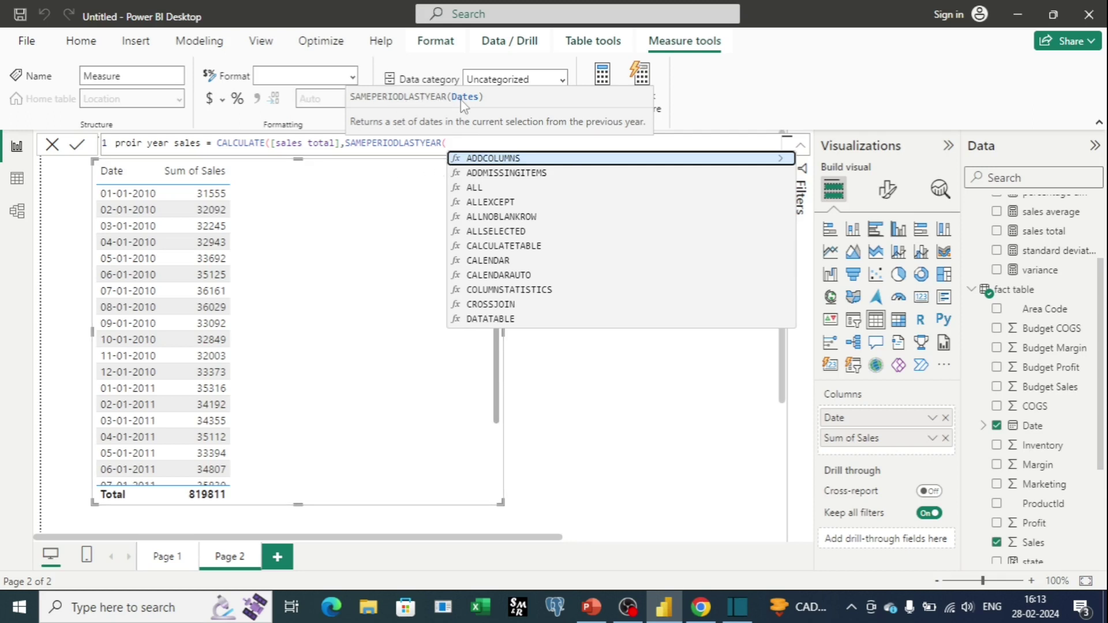
{"action": "type", "text": "fact table'[Date"}
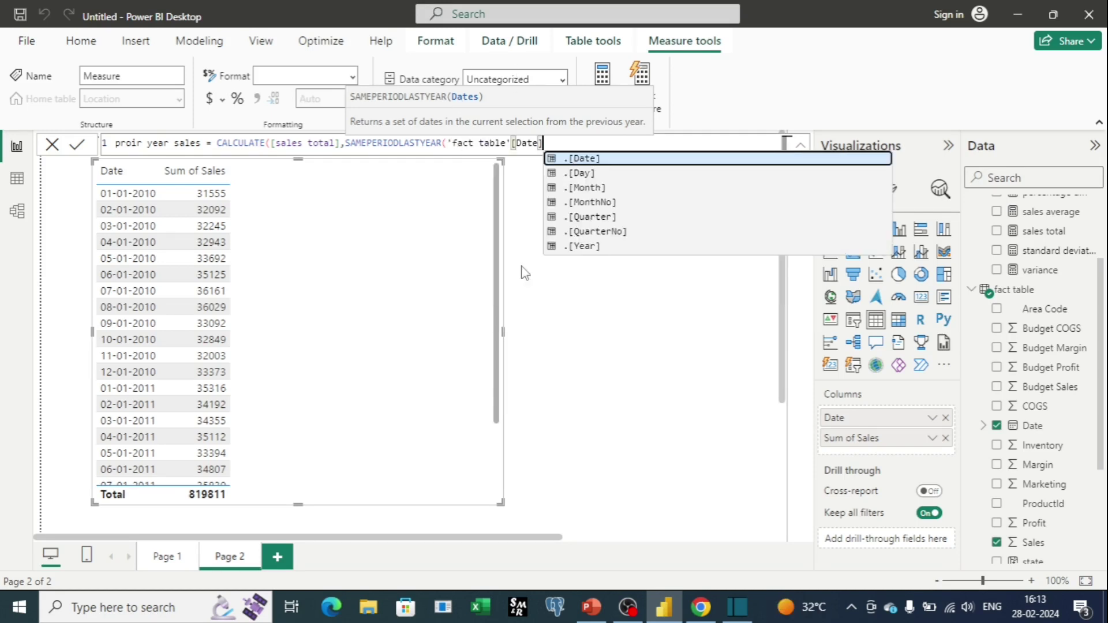
{"action": "double_click", "coordinate": [522, 265]}
{"action": "type", "text": ")"}
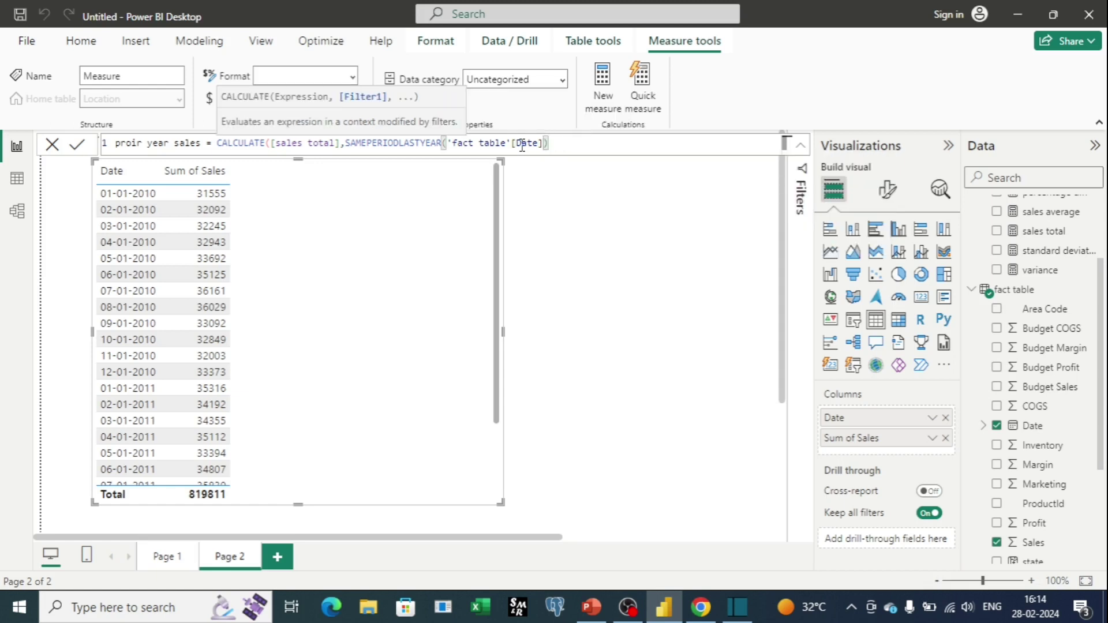
{"action": "type", "text": ")"}
{"action": "key", "text": "Return"}
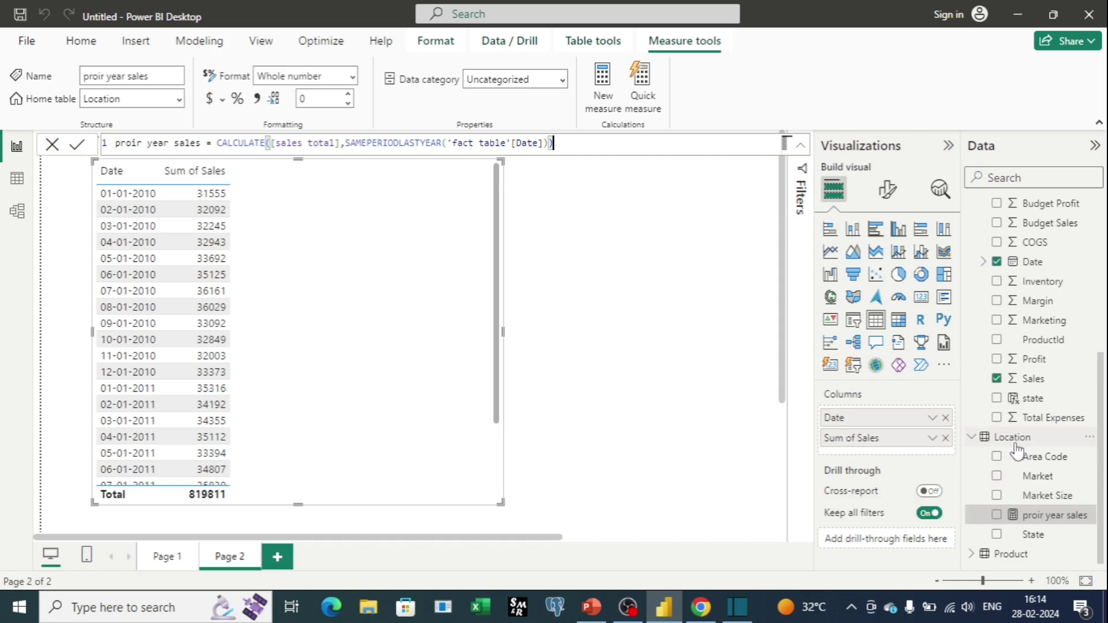
Step: Set the home table of "proir year sales" to Measure and add the measure as the table visual's third column
{"action": "left_click", "coordinate": [179, 101]}
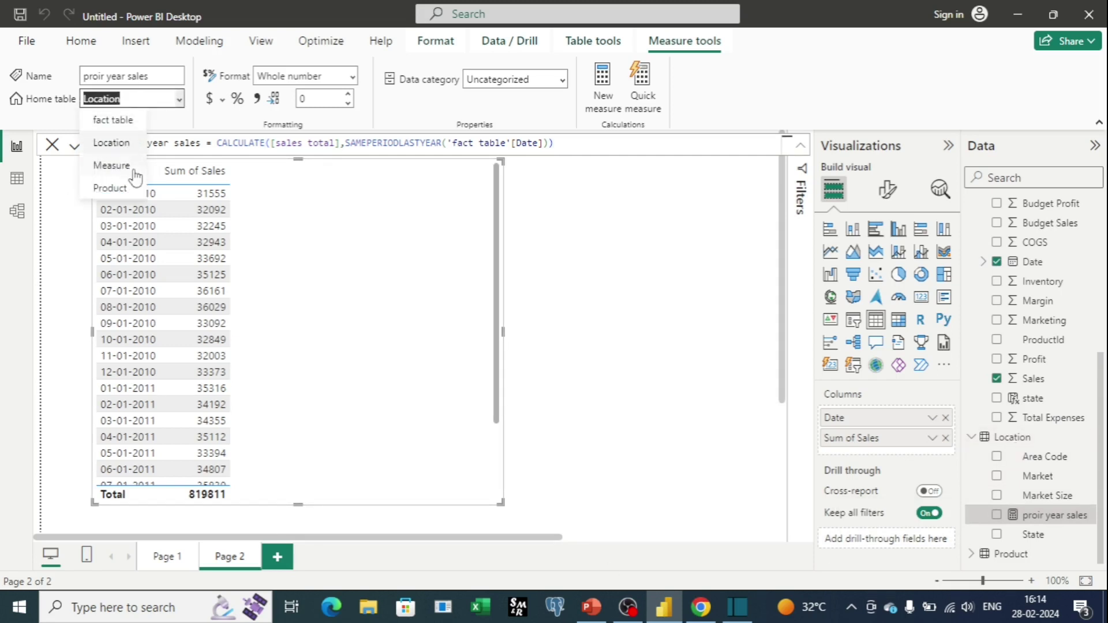
{"action": "key", "text": "Escape"}
{"action": "key", "text": "Down"}
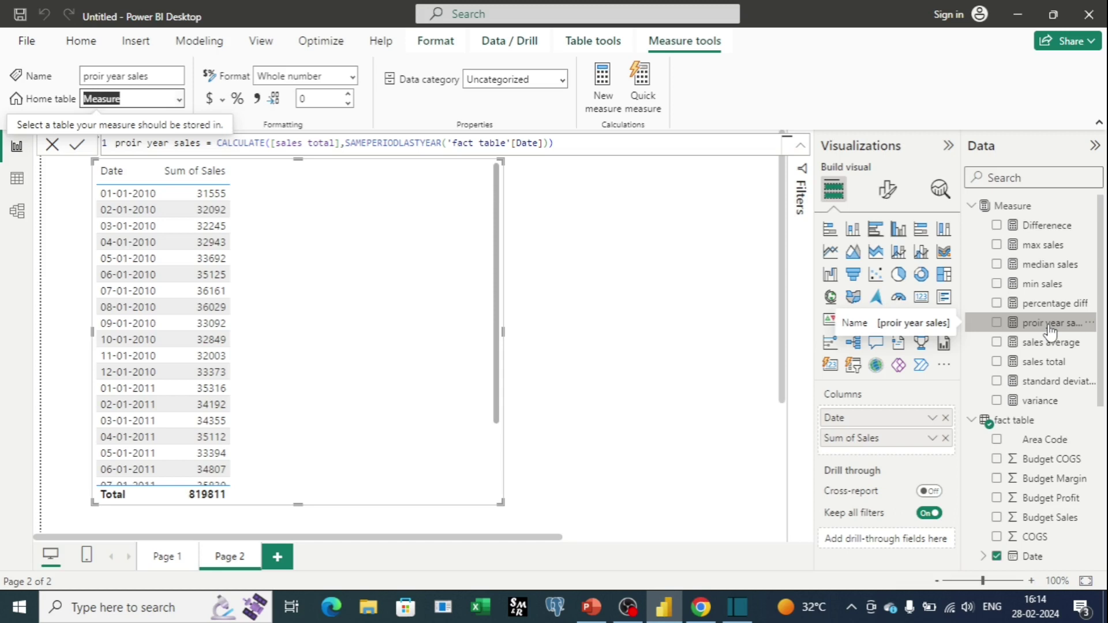
{"action": "left_click_drag", "start_coordinate": [1049, 330], "coordinate": [905, 458]}
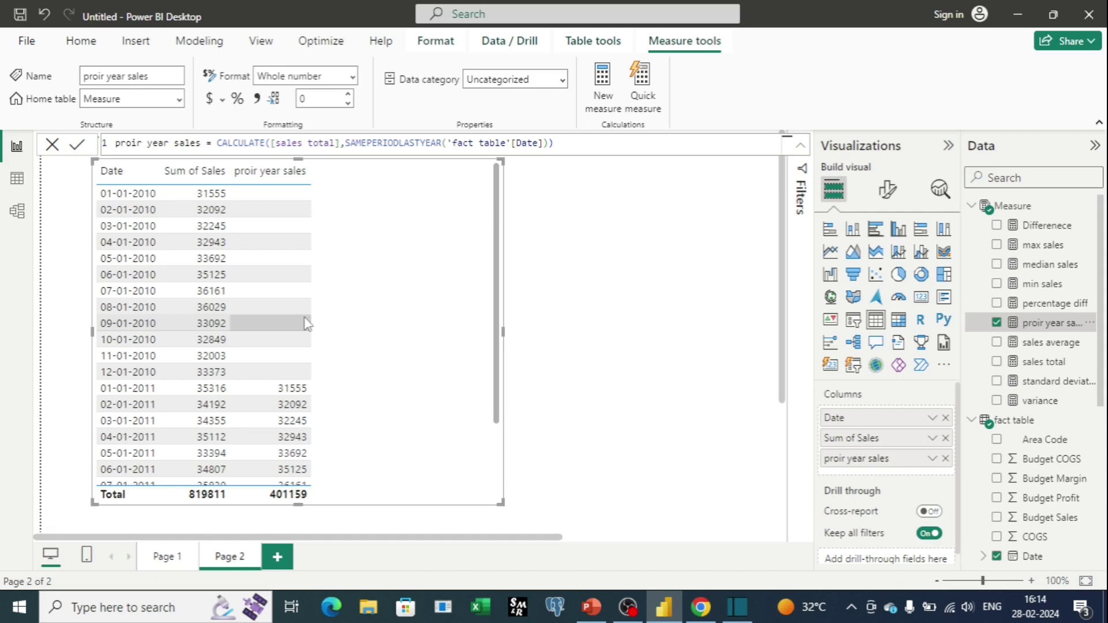
Step: Compare the 2011 prior-year sales values with the 2010 sales of the matching dates in the table visual
{"action": "scroll", "coordinate": [306, 323], "scroll_direction": "down", "scroll_amount": 1}
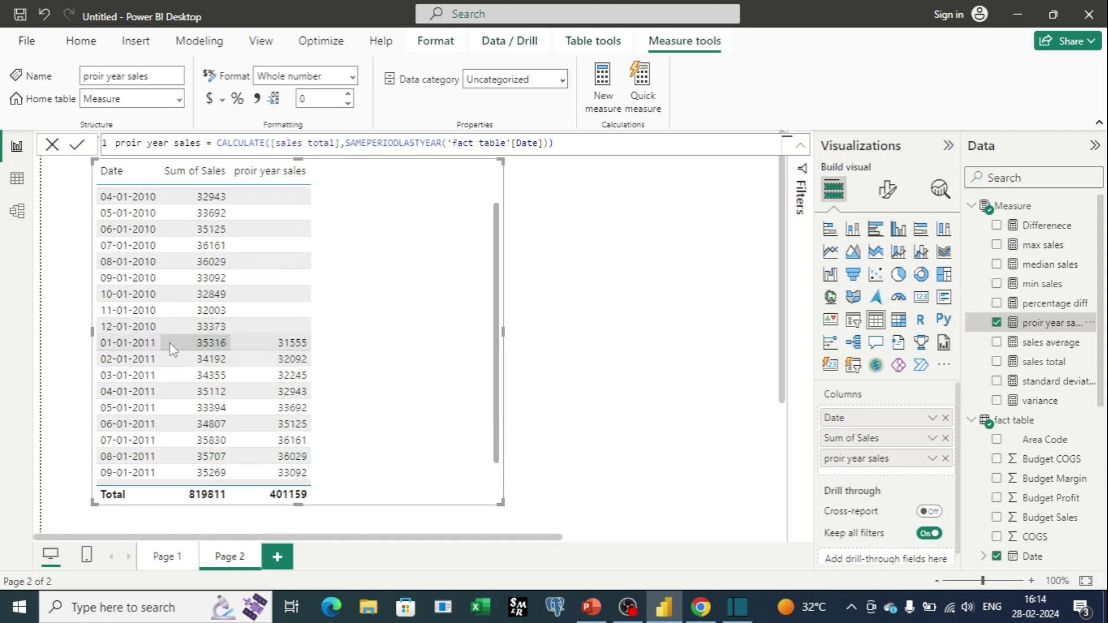
{"action": "scroll", "coordinate": [172, 345], "scroll_direction": "up", "scroll_amount": 1}
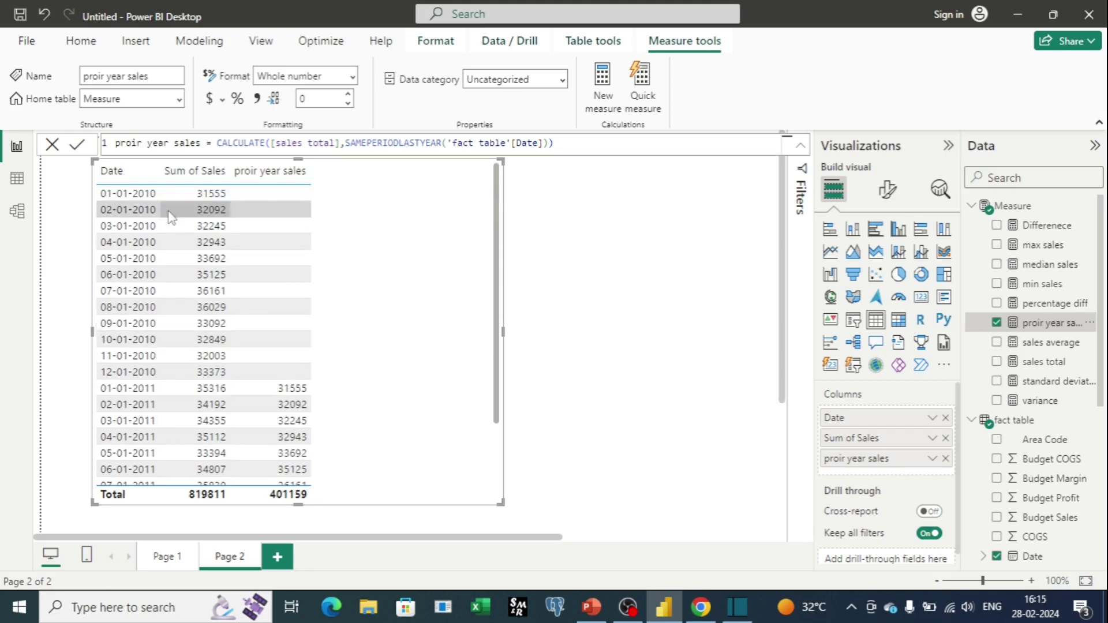
{"action": "scroll", "coordinate": [248, 273], "scroll_direction": "down", "scroll_amount": 2}
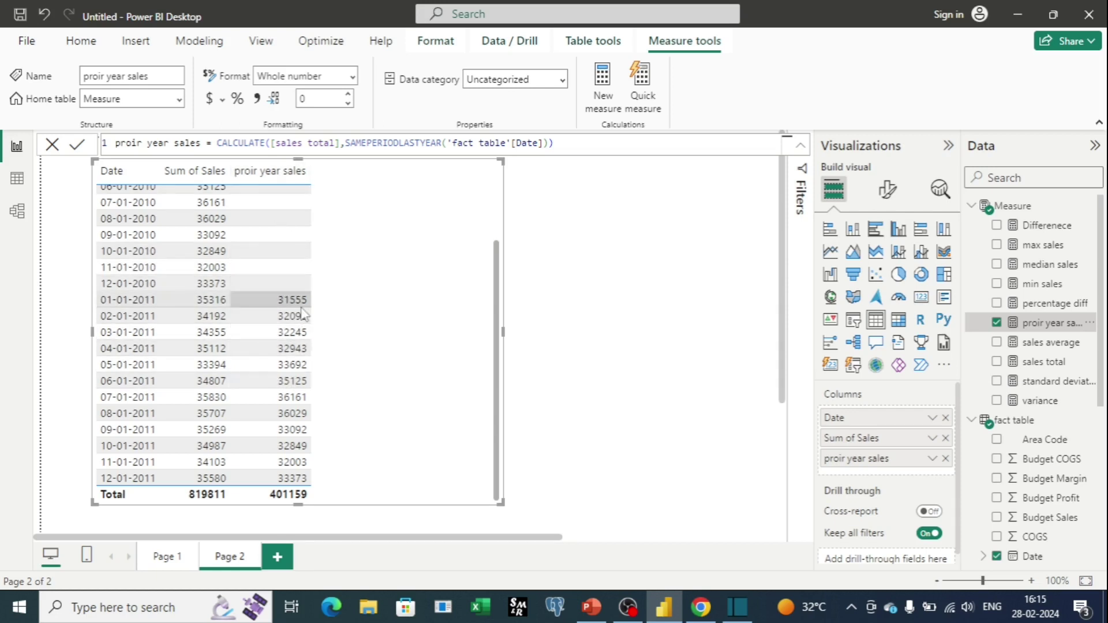
{"action": "scroll", "coordinate": [303, 314], "scroll_direction": "up", "scroll_amount": 2}
{"action": "scroll", "coordinate": [141, 390], "scroll_direction": "down", "scroll_amount": 1}
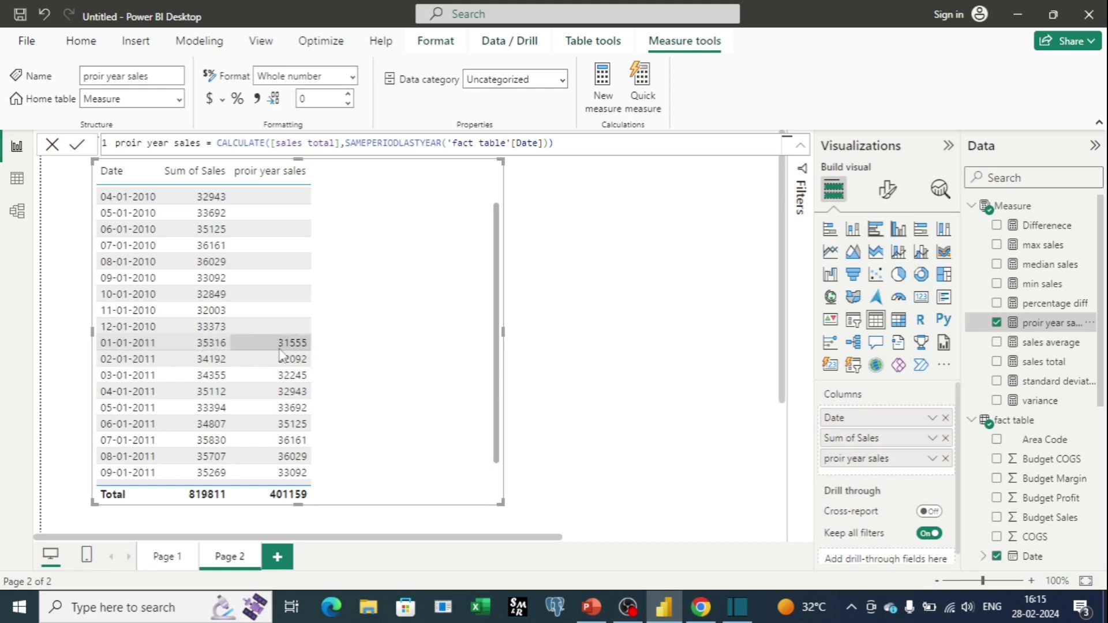
{"action": "scroll", "coordinate": [281, 353], "scroll_direction": "up", "scroll_amount": 1}
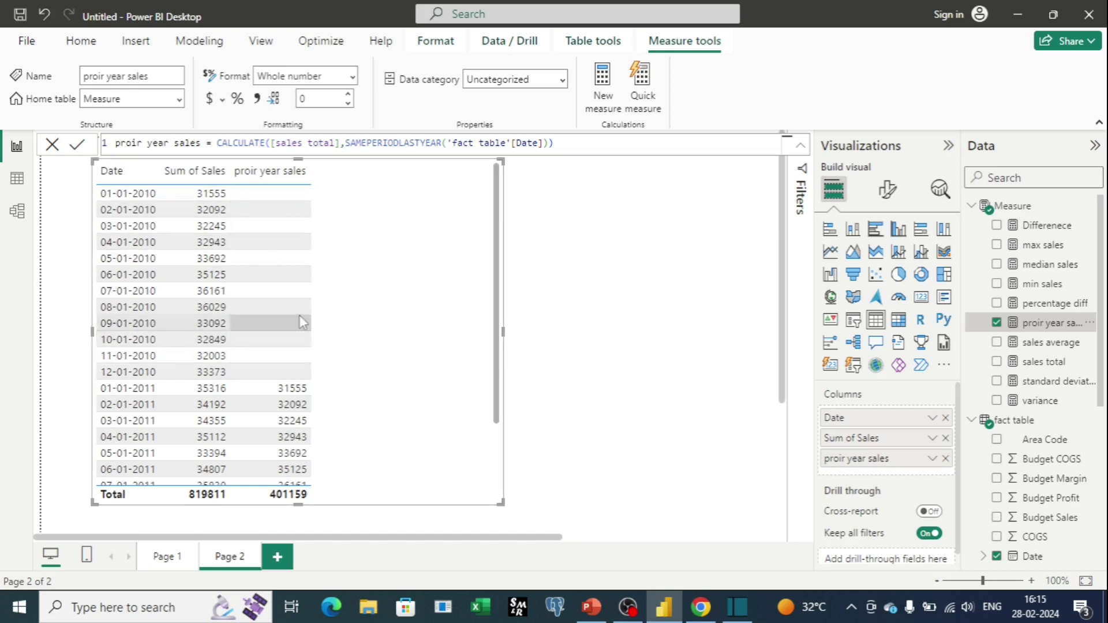
{"action": "scroll", "coordinate": [297, 322], "scroll_direction": "down", "scroll_amount": 3}
{"action": "scroll", "coordinate": [300, 319], "scroll_direction": "down", "scroll_amount": 3}
{"action": "scroll", "coordinate": [299, 316], "scroll_direction": "up", "scroll_amount": 3}
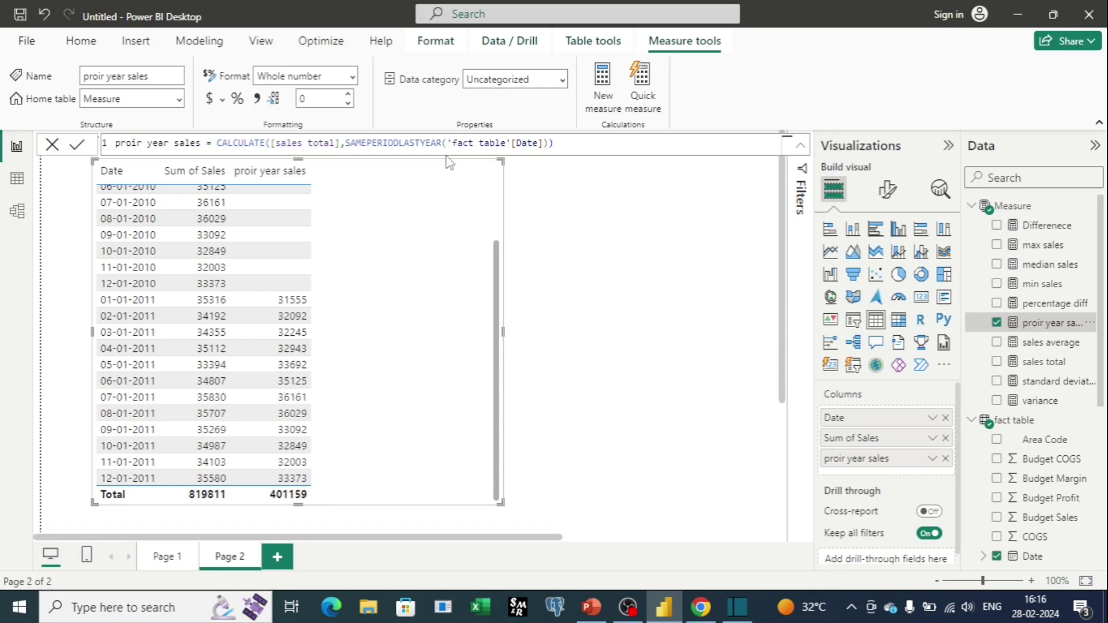
Step: Add a new report page and start a table visual on it with the fact table's state field
{"action": "left_click", "coordinate": [277, 557]}
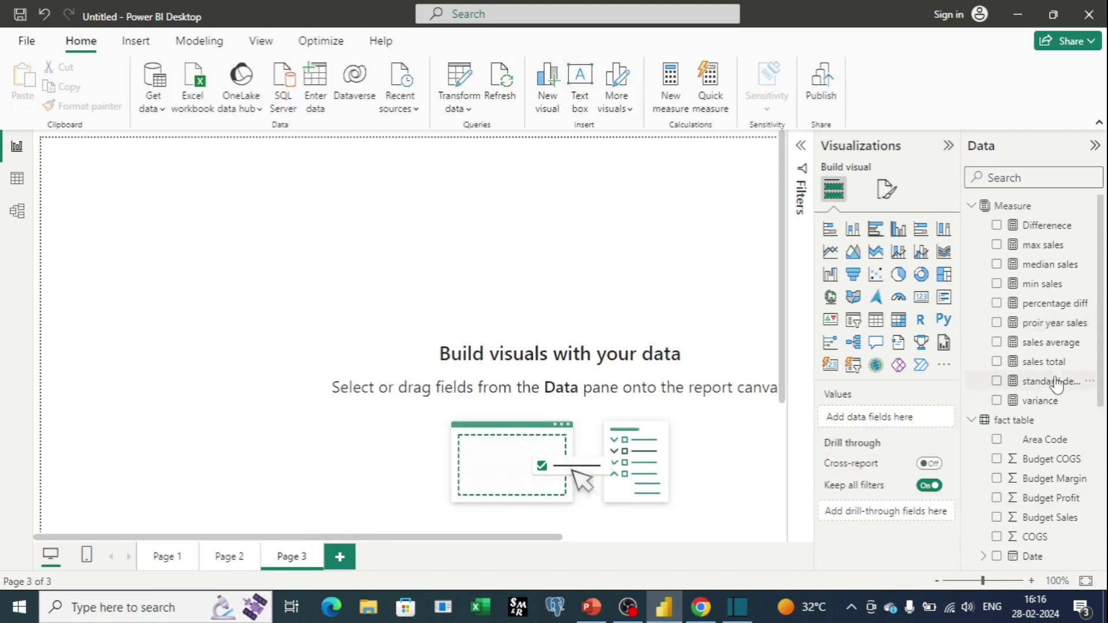
{"action": "scroll", "coordinate": [1070, 390], "scroll_direction": "down", "scroll_amount": 5}
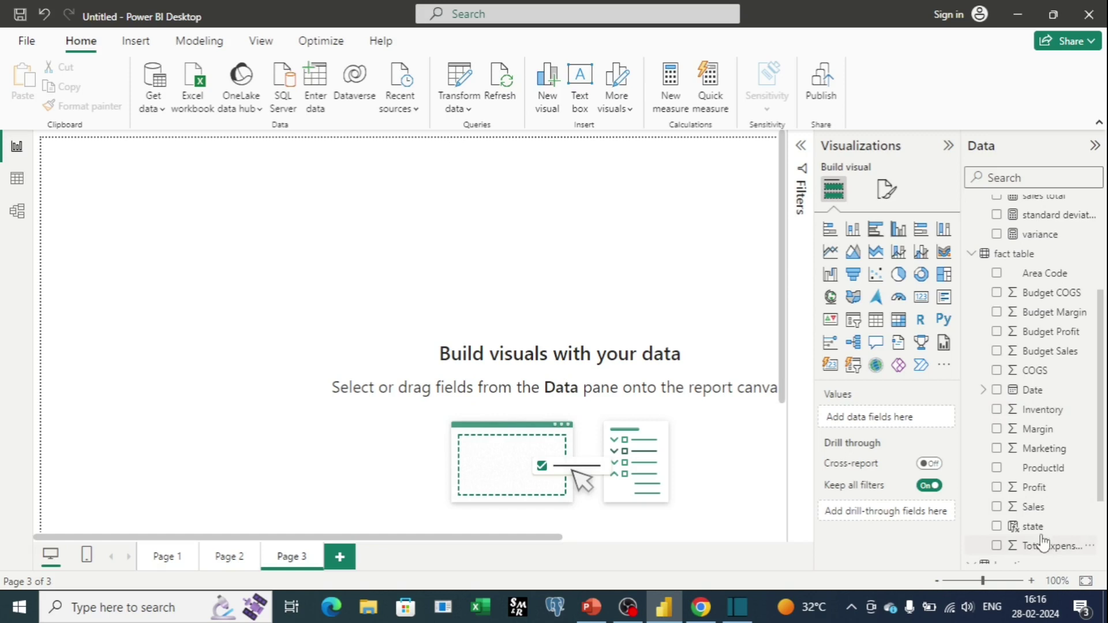
{"action": "left_click_drag", "start_coordinate": [1033, 528], "coordinate": [892, 429]}
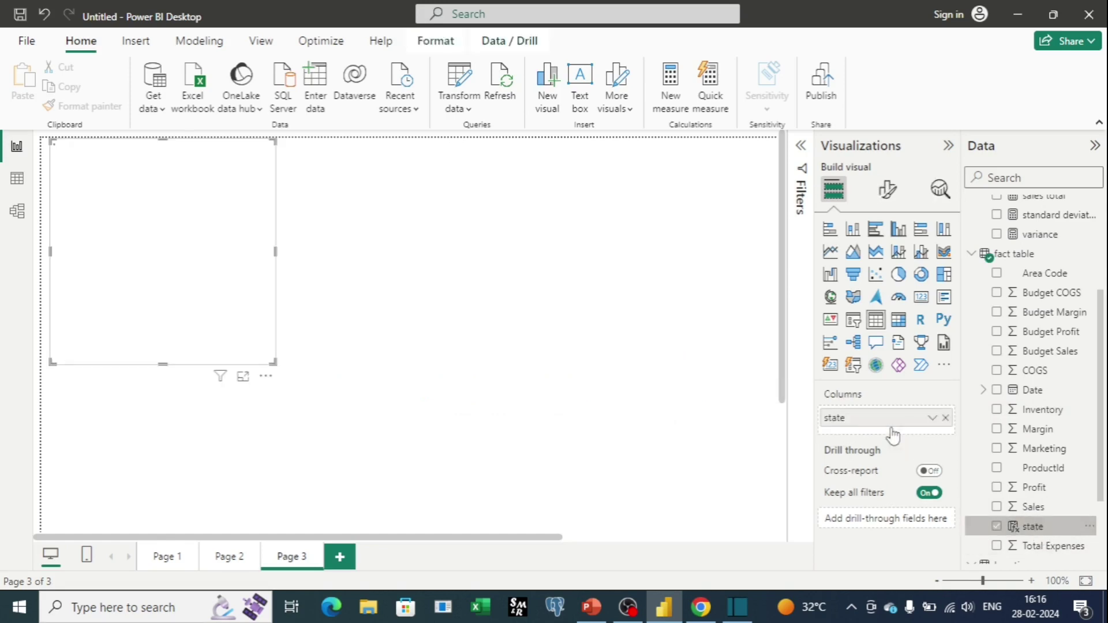
Step: Enlarge and reposition the state table visual, and add the fact table's Sales field as its second column
{"action": "left_click_drag", "start_coordinate": [276, 364], "coordinate": [407, 469]}
{"action": "left_click_drag", "start_coordinate": [261, 292], "coordinate": [331, 312]}
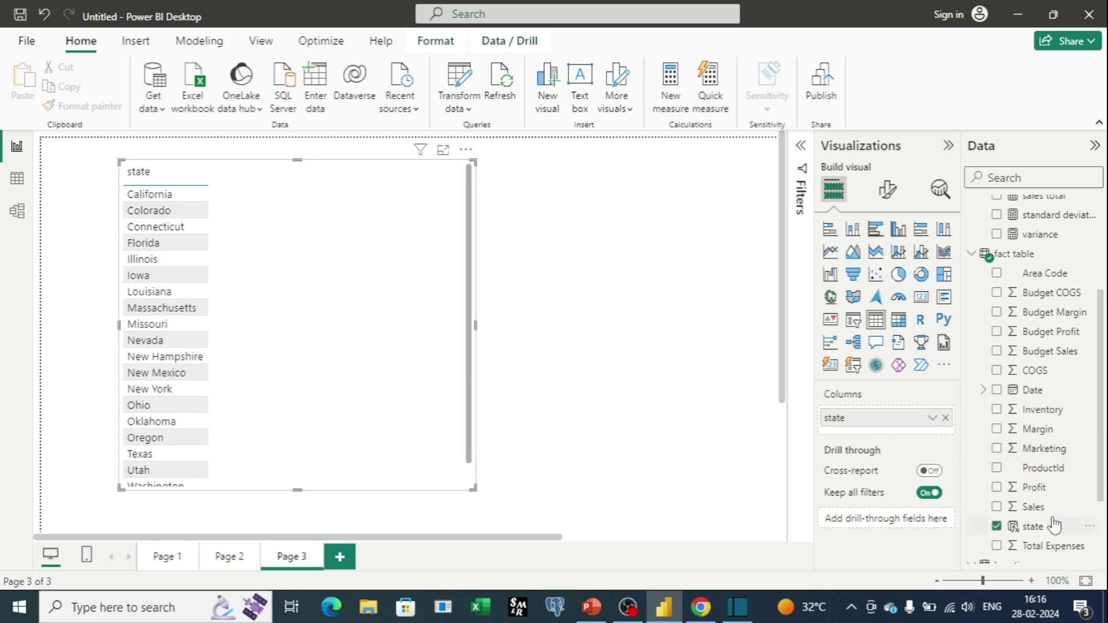
{"action": "left_click_drag", "start_coordinate": [1055, 517], "coordinate": [887, 444]}
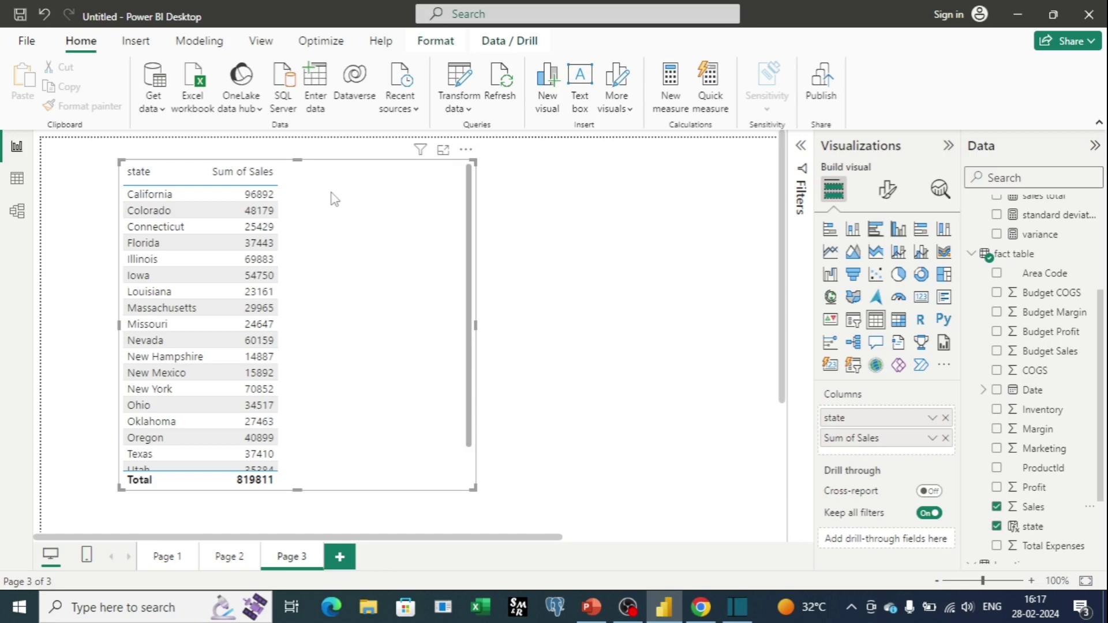
Step: Create a new measure in the Measure table named "Sales Of New York" and begin its formula with CALCULATE
{"action": "scroll", "coordinate": [299, 223], "scroll_direction": "down", "scroll_amount": 3}
{"action": "scroll", "coordinate": [275, 339], "scroll_direction": "down", "scroll_amount": 3}
{"action": "scroll", "coordinate": [276, 338], "scroll_direction": "up", "scroll_amount": 3}
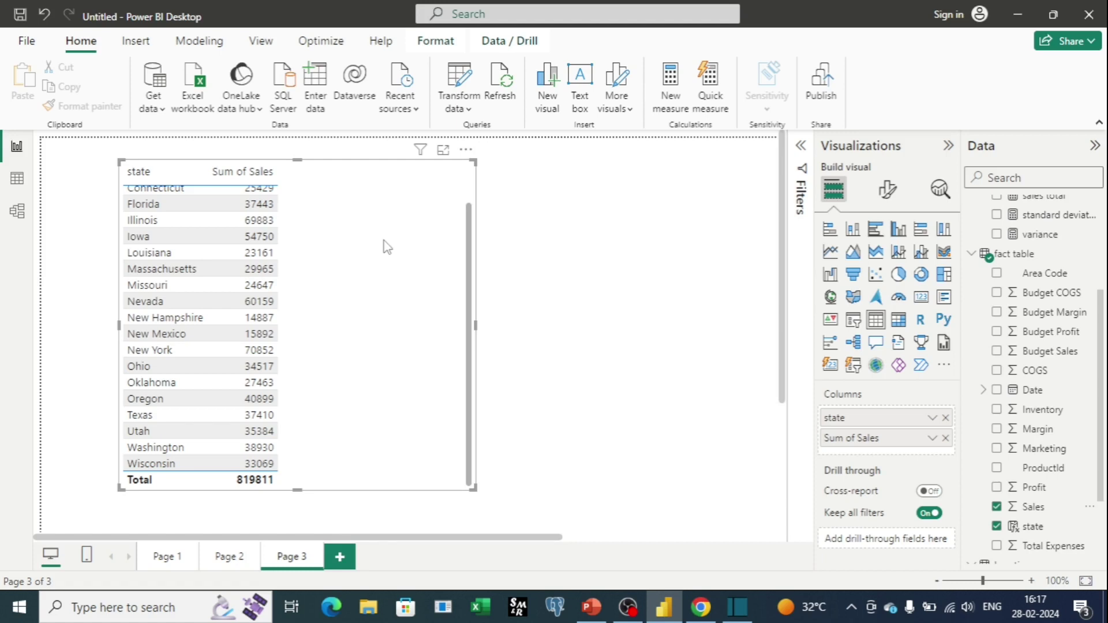
{"action": "scroll", "coordinate": [1039, 390], "scroll_direction": "up", "scroll_amount": 3}
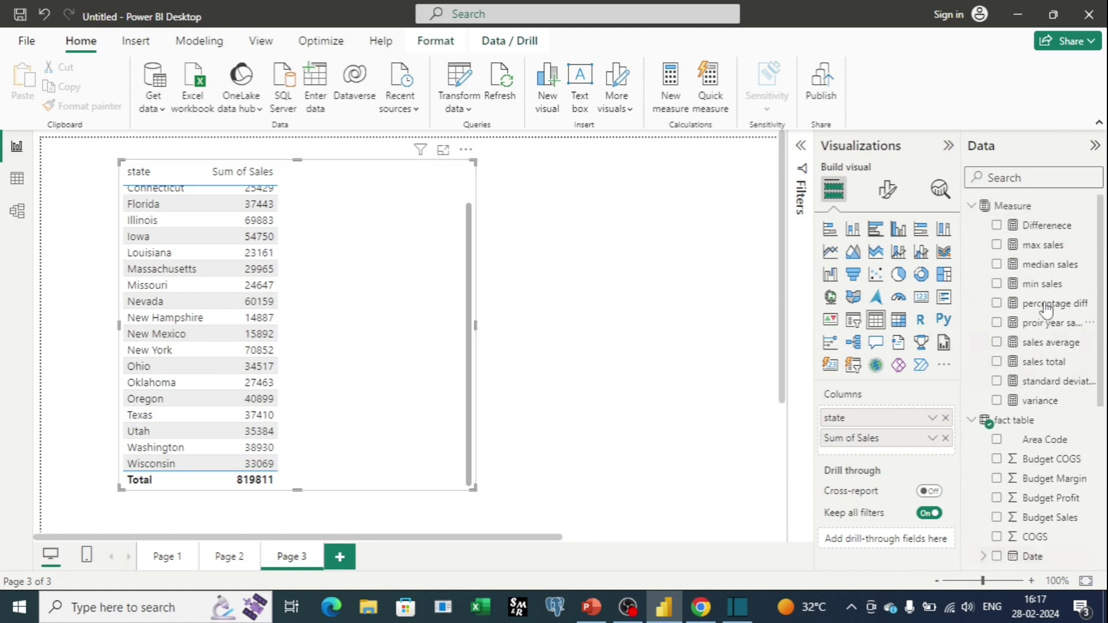
{"action": "left_click", "coordinate": [1043, 244]}
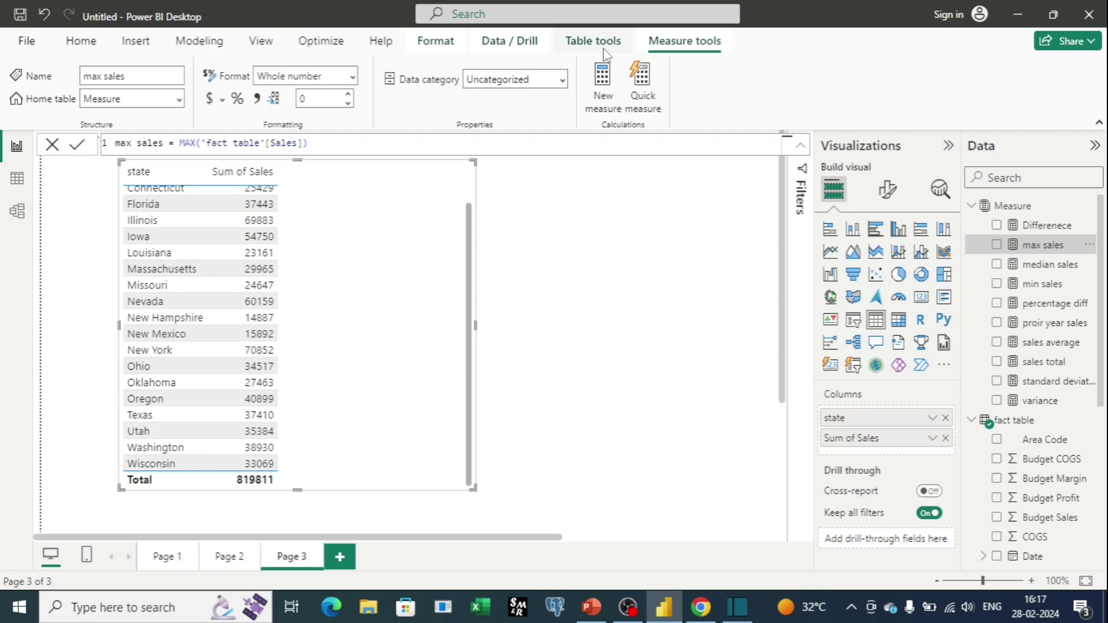
{"action": "left_click", "coordinate": [610, 88]}
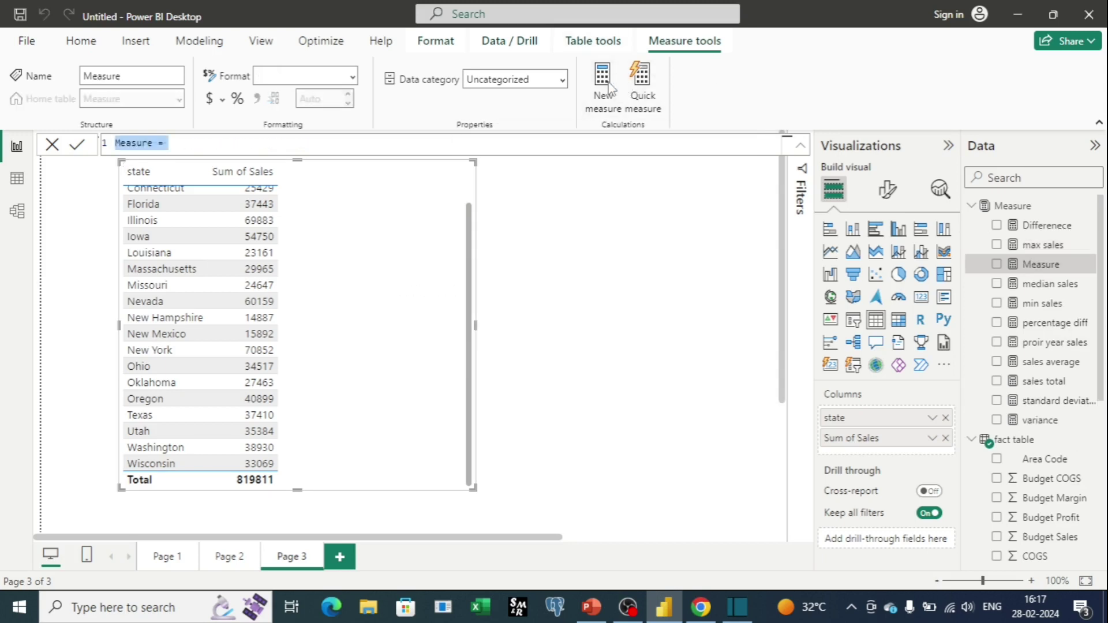
{"action": "type", "text": "Sales Of New York ="}
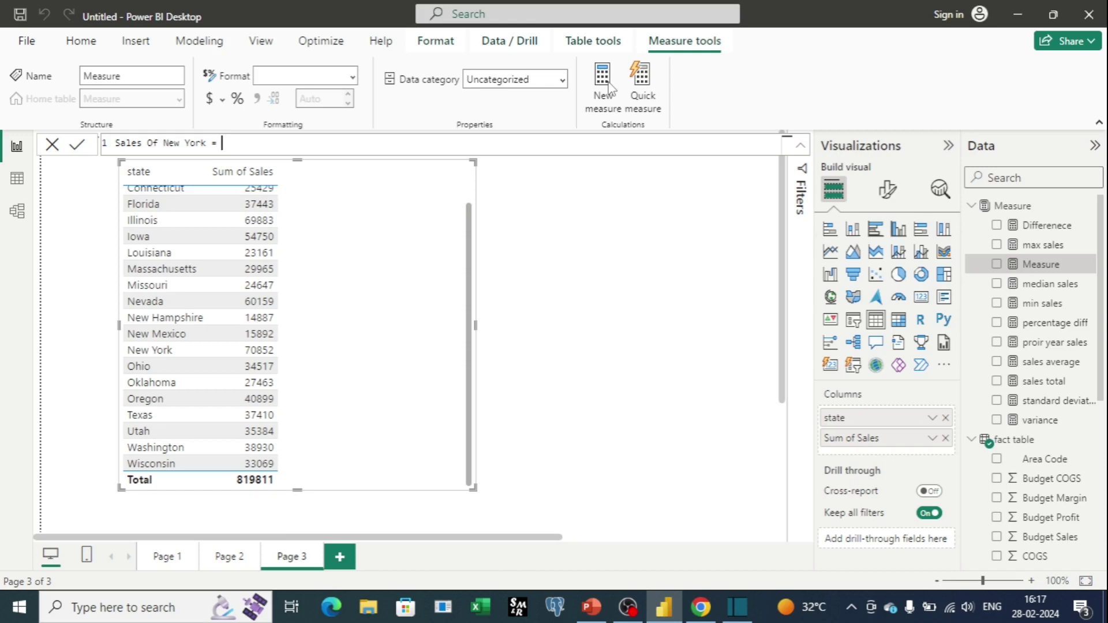
{"action": "type", "text": " cal"}
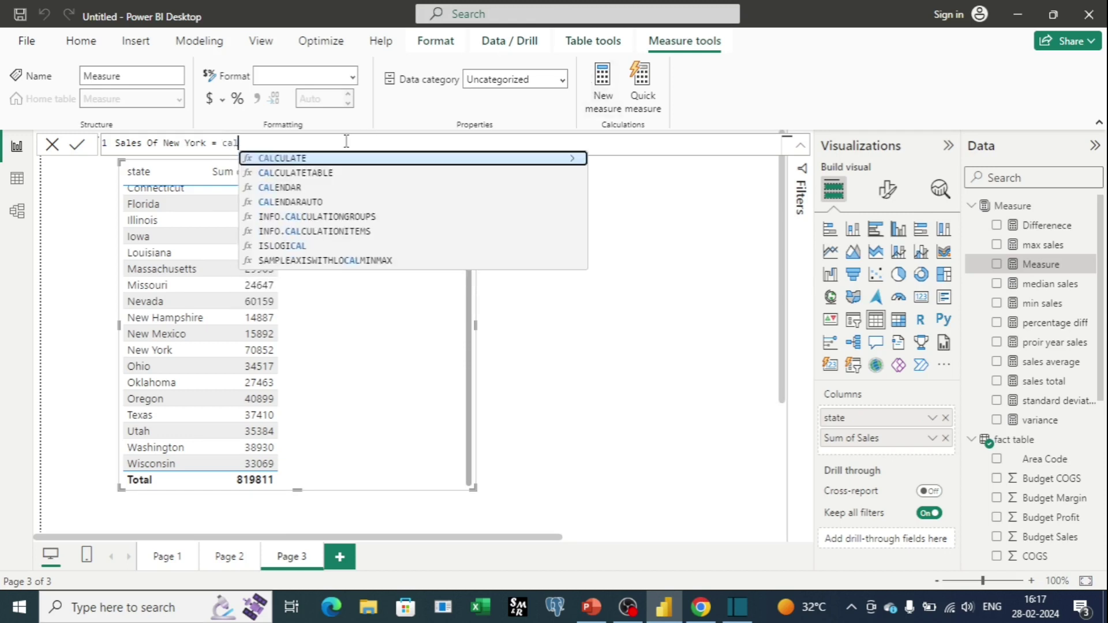
{"action": "left_click", "coordinate": [294, 160]}
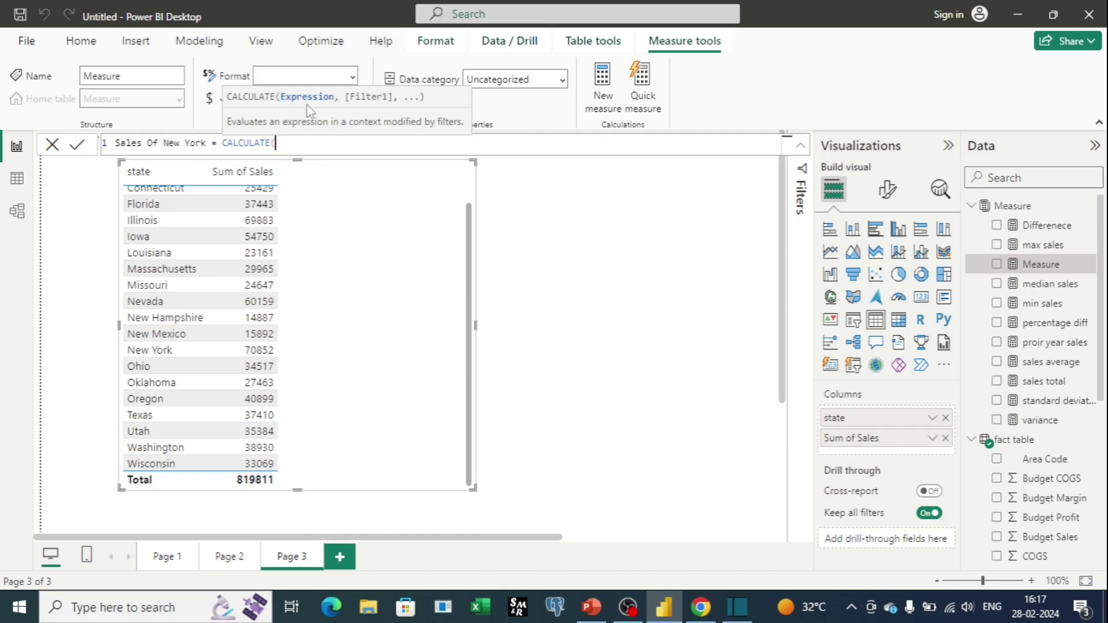
Step: Complete the measure's CALCULATE formula with [sales total] and the filter Location[State]="New York", and commit it
{"action": "type", "text": "total"}
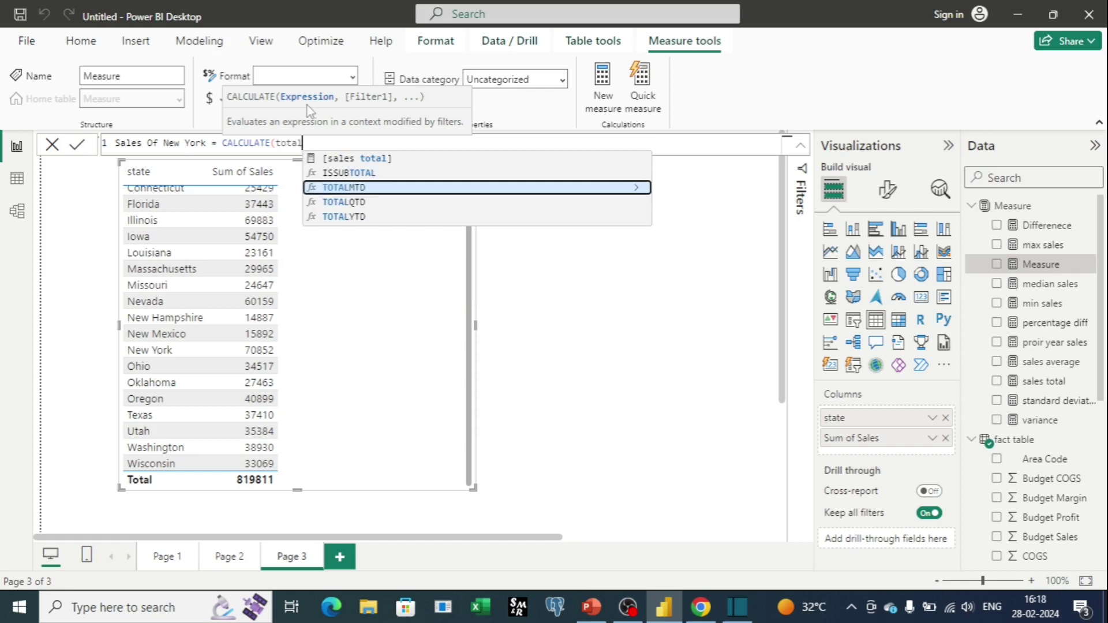
{"action": "left_click", "coordinate": [345, 159]}
{"action": "type", "text": ","}
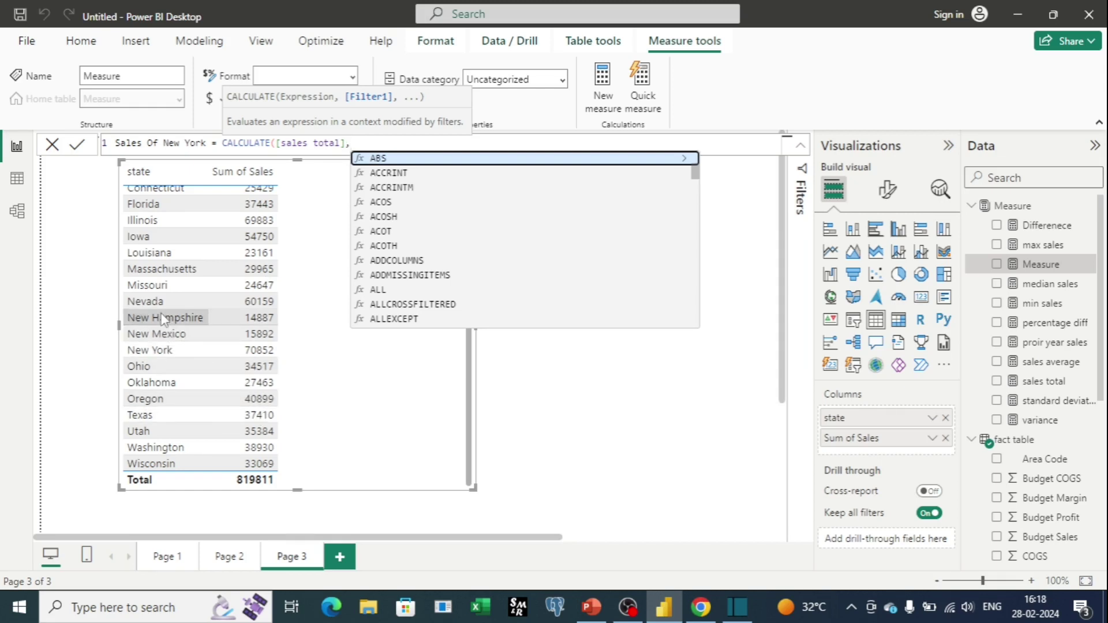
{"action": "type", "text": "loc"}
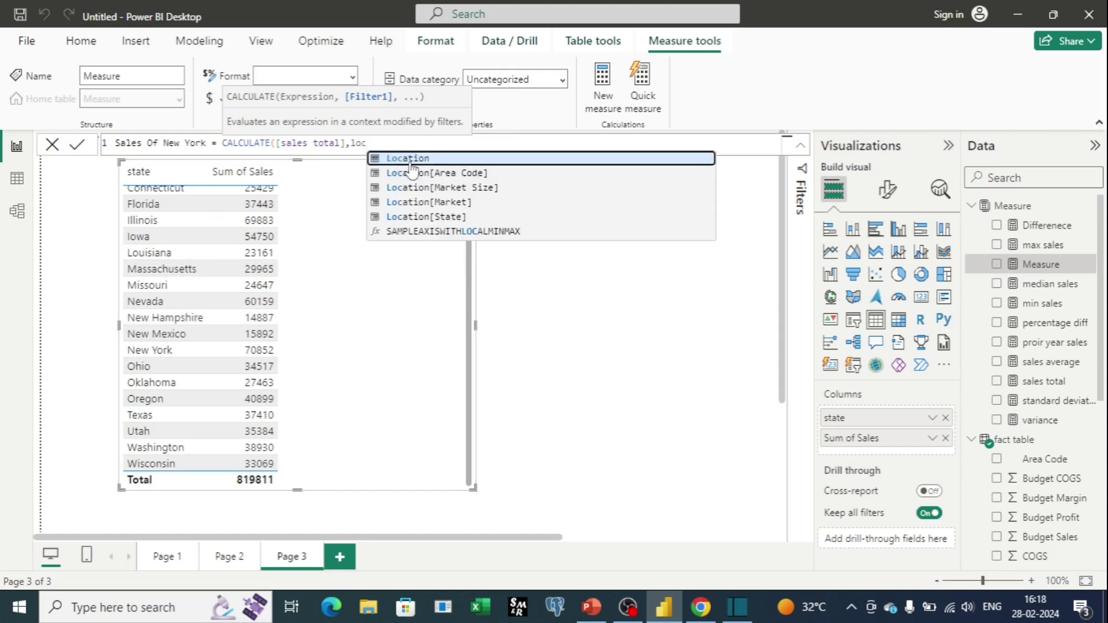
{"action": "left_click", "coordinate": [407, 217]}
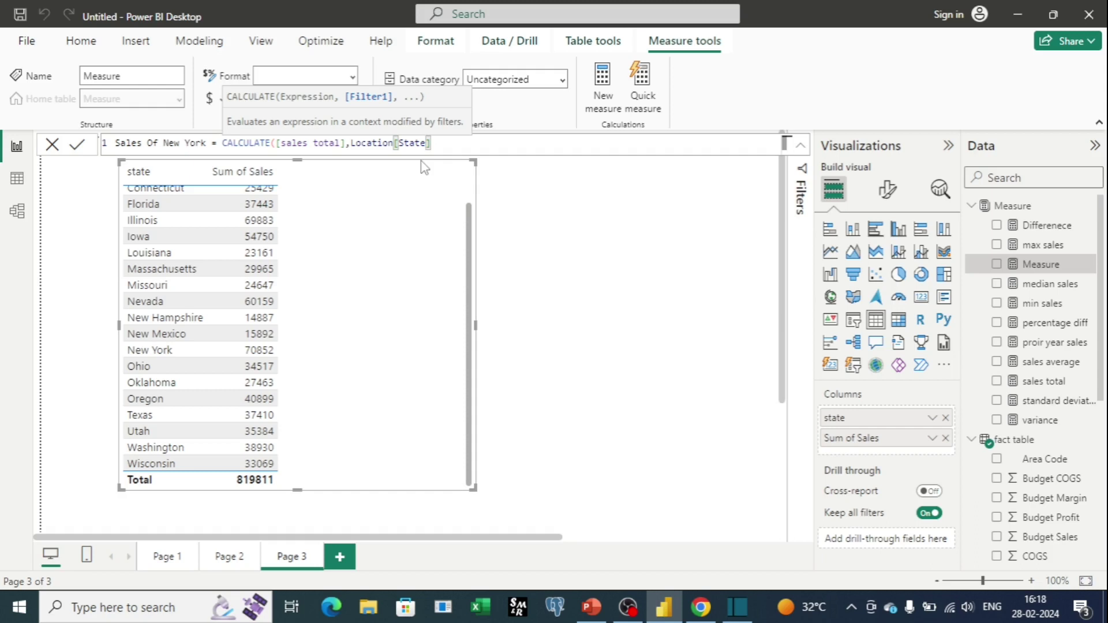
{"action": "type", "text": "=\"New York\")"}
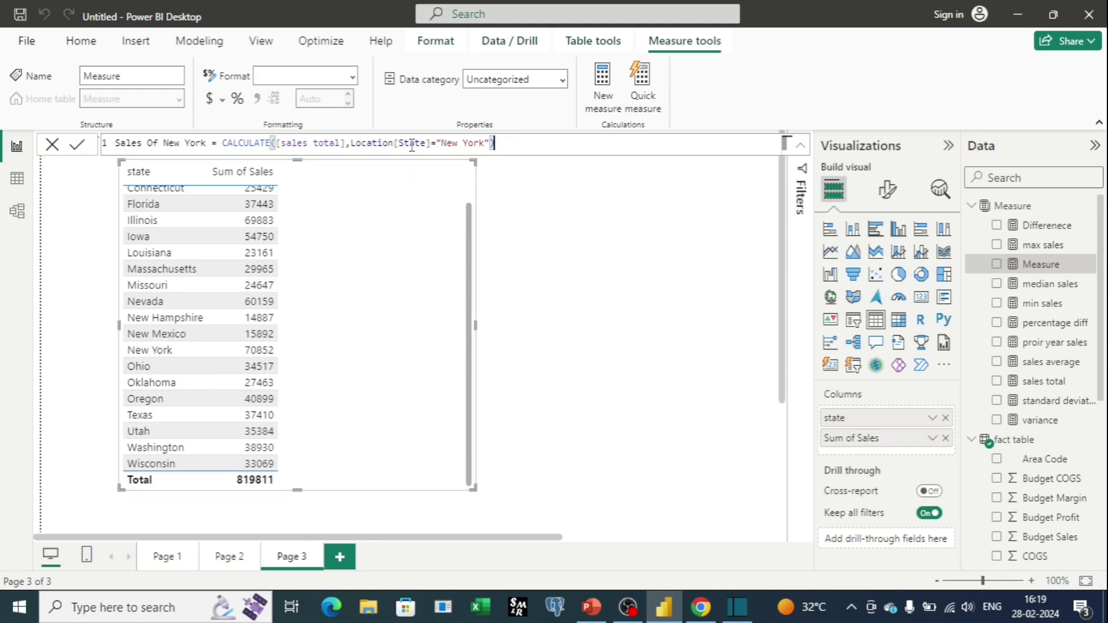
{"action": "key", "text": "Return"}
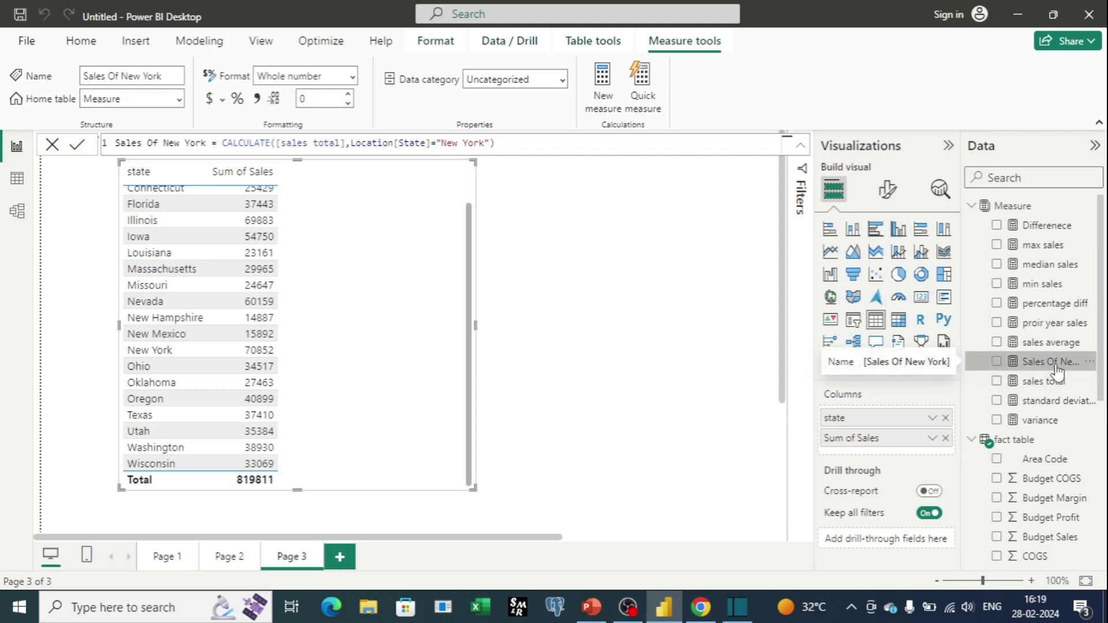
Step: Add the Sales Of New York measure as the third column of the state table and review its rows
{"action": "left_click_drag", "start_coordinate": [1058, 365], "coordinate": [916, 459]}
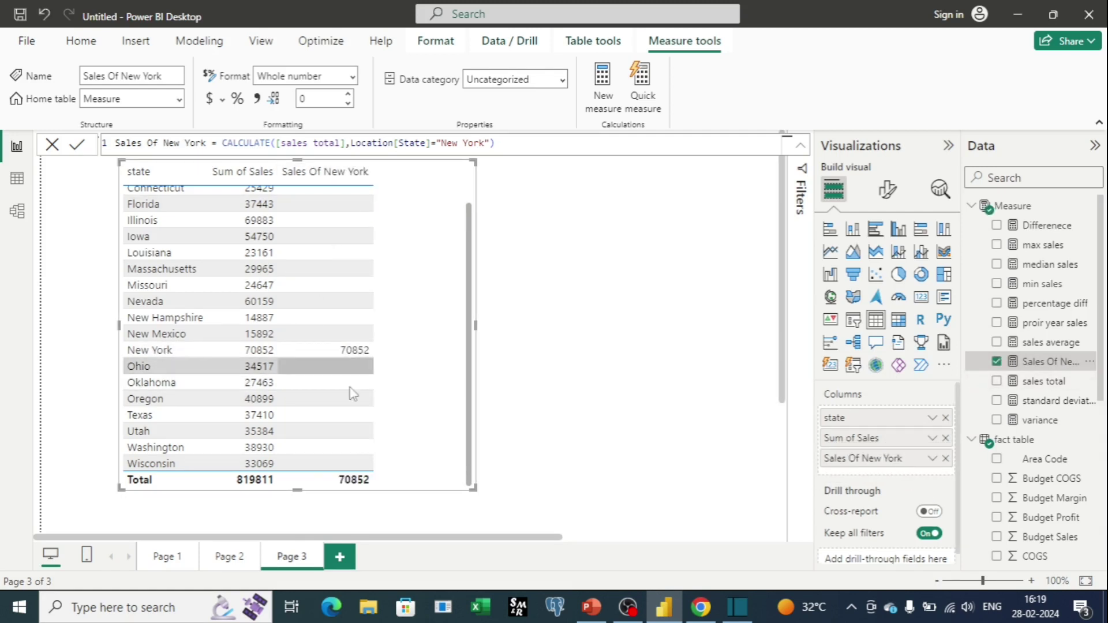
{"action": "scroll", "coordinate": [353, 222], "scroll_direction": "up", "scroll_amount": 1}
{"action": "scroll", "coordinate": [354, 223], "scroll_direction": "down", "scroll_amount": 1}
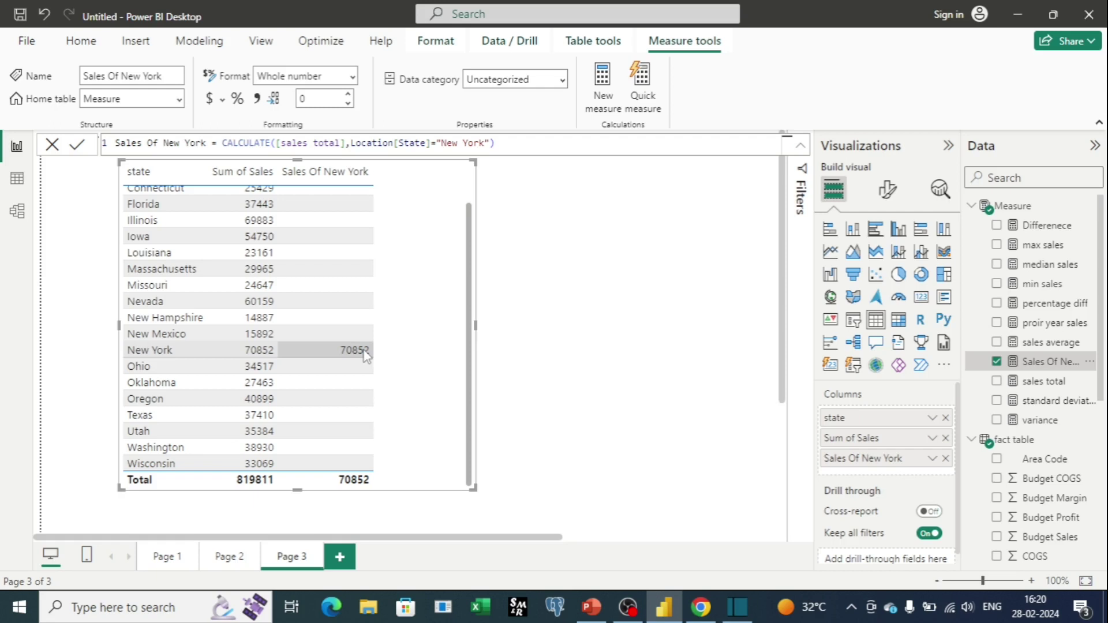
Step: Change the state filter in the Sales Of New York formula to "Florida", commit it and check the Florida row
{"action": "left_click", "coordinate": [488, 143]}
{"action": "key", "text": "BackSpace"}
{"action": "key", "text": "BackSpace"}
{"action": "key", "text": "BackSpace"}
{"action": "key", "text": "BackSpace"}
{"action": "key", "text": "BackSpace"}
{"action": "key", "text": "BackSpace"}
{"action": "key", "text": "BackSpace"}
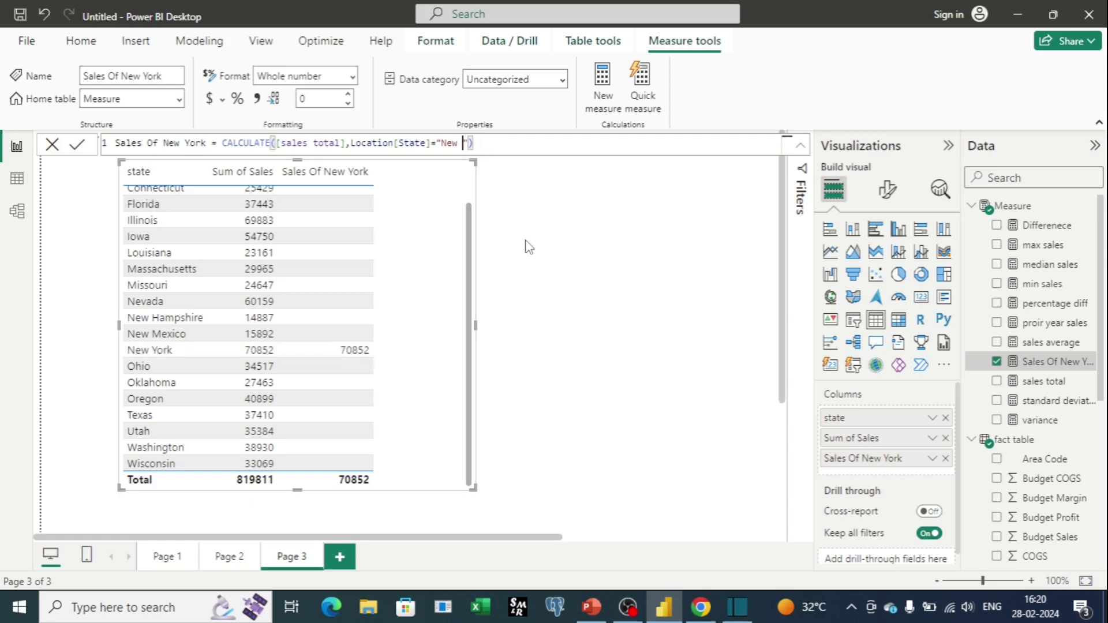
{"action": "key", "text": "BackSpace"}
{"action": "type", "text": "Florida"}
{"action": "key", "text": "Return"}
{"action": "scroll", "coordinate": [339, 286], "scroll_direction": "up", "scroll_amount": 3}
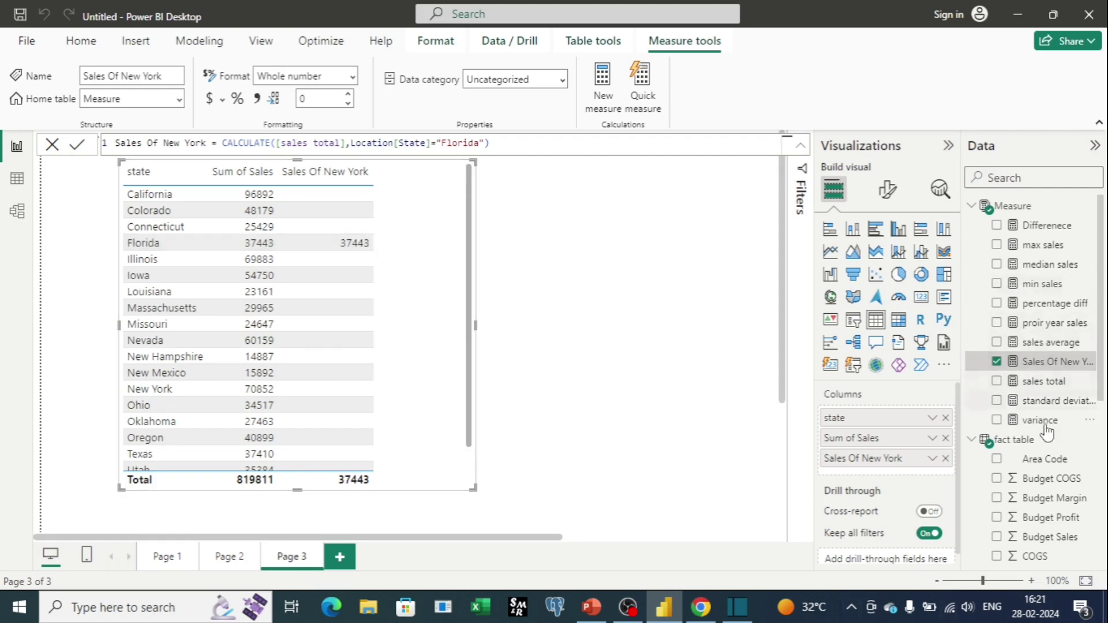
Step: Show the fact table's rows in Table view and sort them by Profit in ascending order
{"action": "scroll", "coordinate": [1048, 432], "scroll_direction": "down", "scroll_amount": 3}
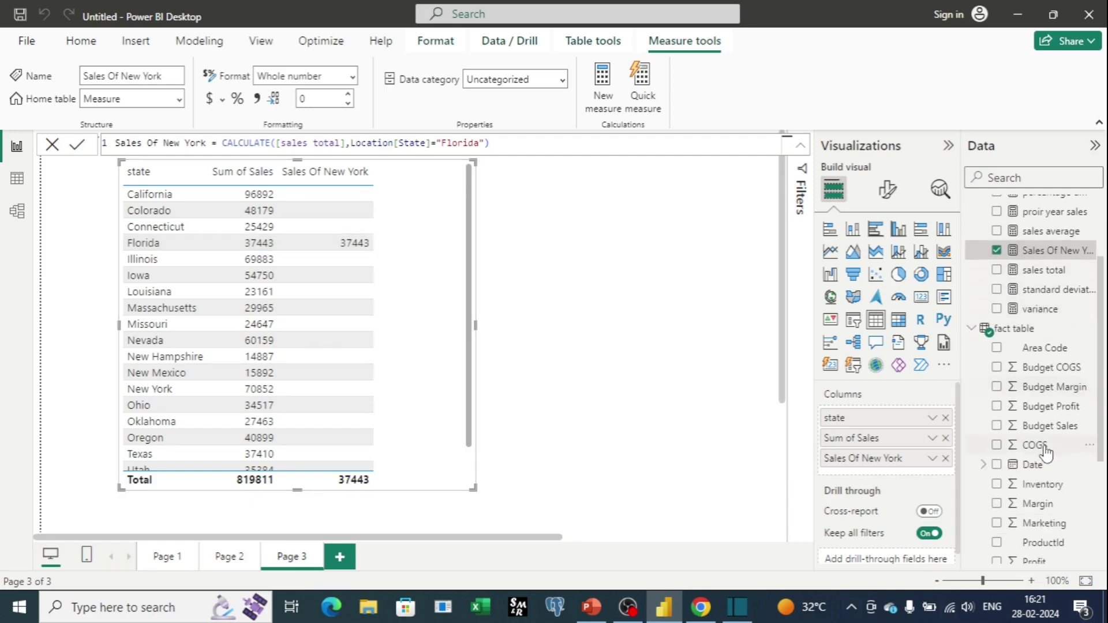
{"action": "left_click", "coordinate": [1022, 335]}
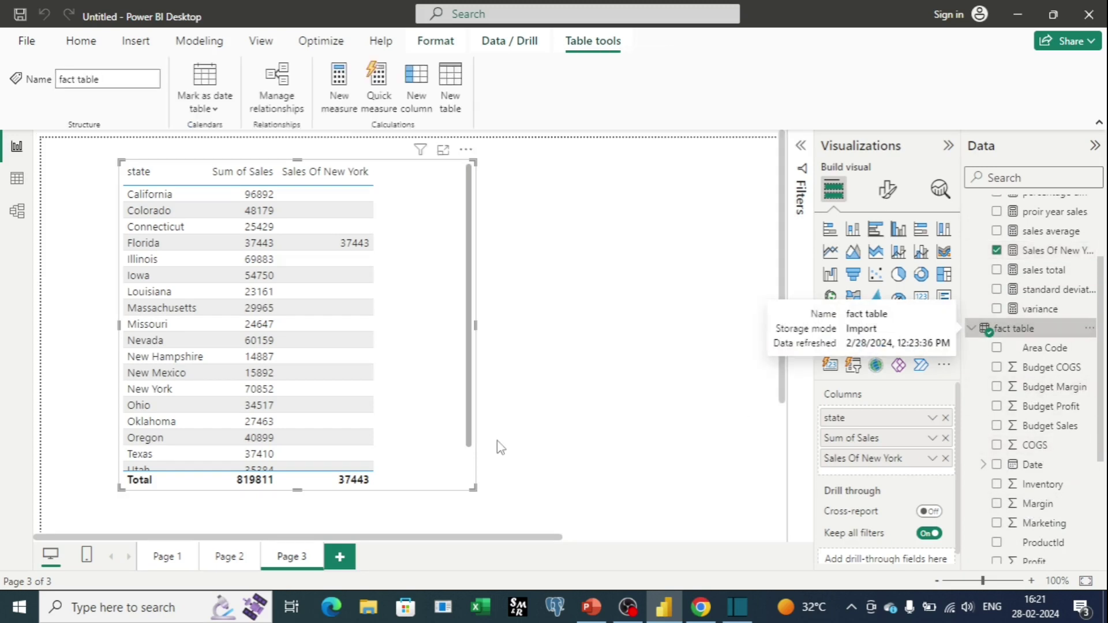
{"action": "left_click", "coordinate": [17, 181]}
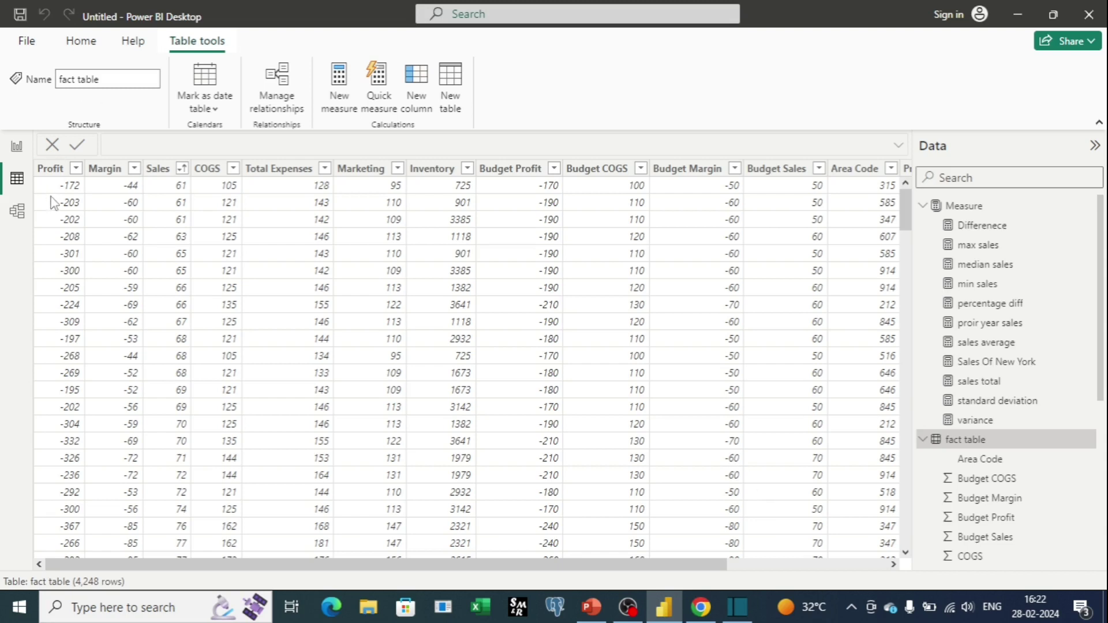
{"action": "scroll", "coordinate": [84, 194], "scroll_direction": "down", "scroll_amount": 8}
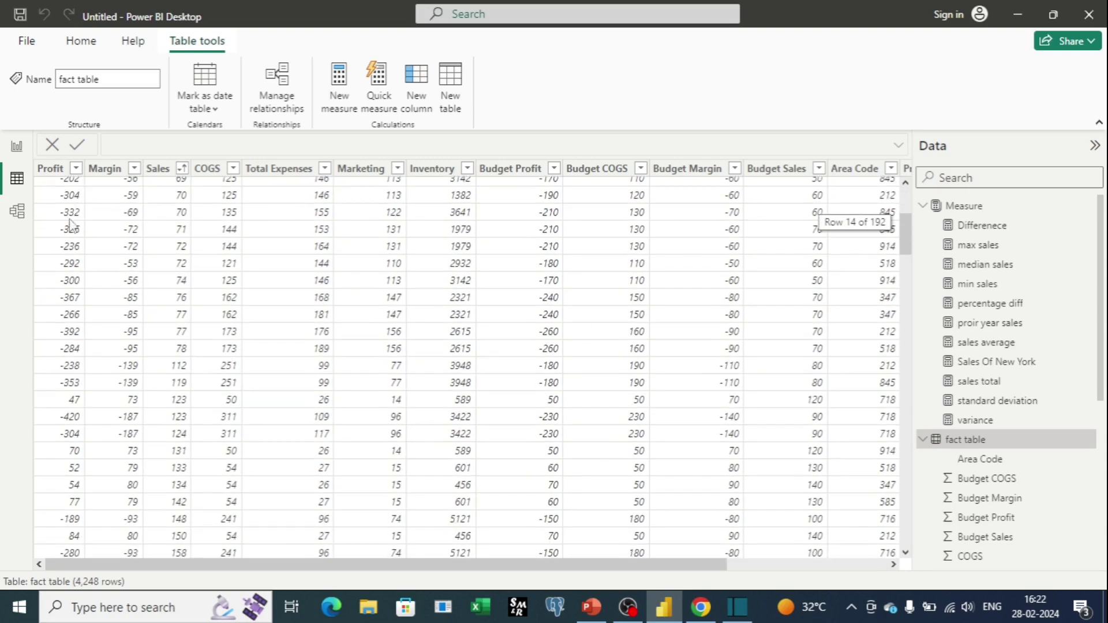
{"action": "scroll", "coordinate": [75, 173], "scroll_direction": "up", "scroll_amount": 7}
{"action": "left_click", "coordinate": [75, 169]}
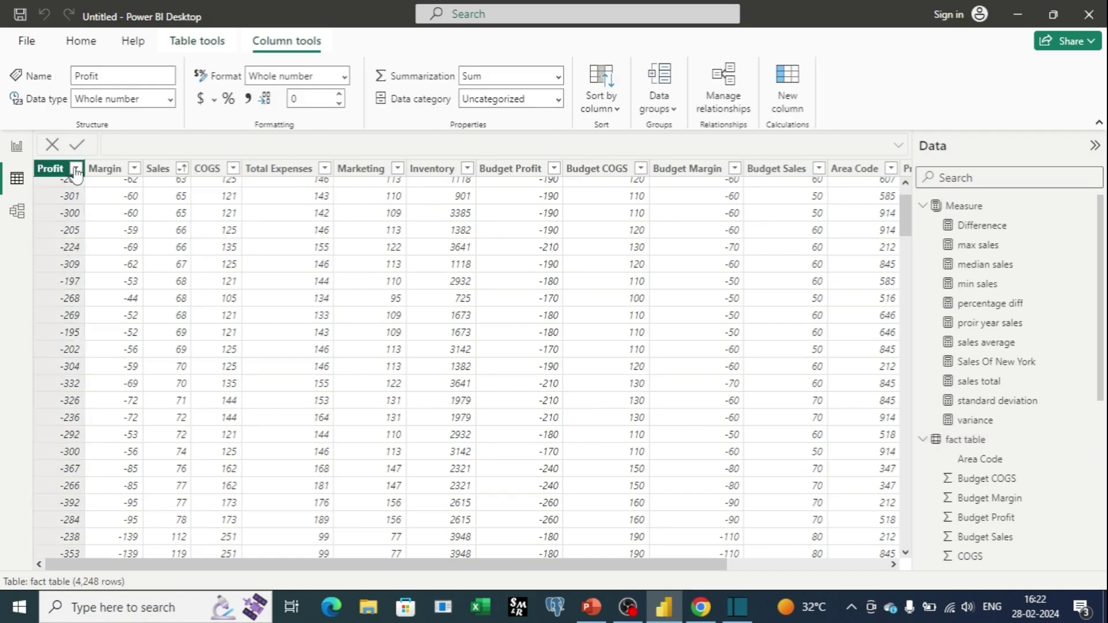
{"action": "left_click", "coordinate": [119, 139]}
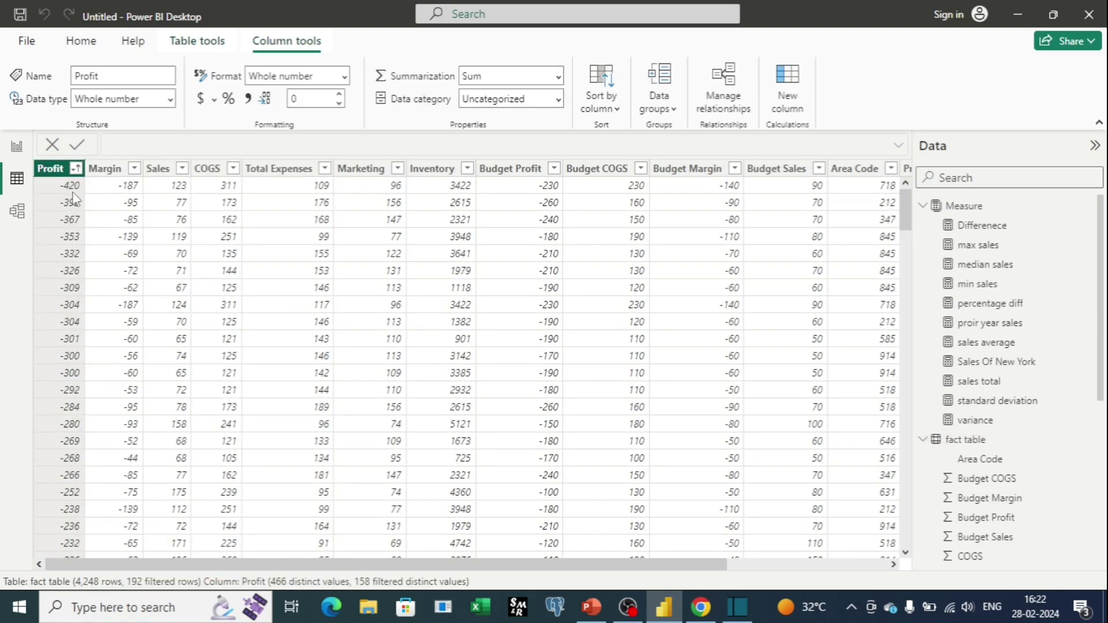
Step: Examine the range of sorted Profit values throughout the fact table's rows
{"action": "scroll", "coordinate": [77, 248], "scroll_direction": "down", "scroll_amount": 10}
{"action": "scroll", "coordinate": [76, 248], "scroll_direction": "down", "scroll_amount": 20}
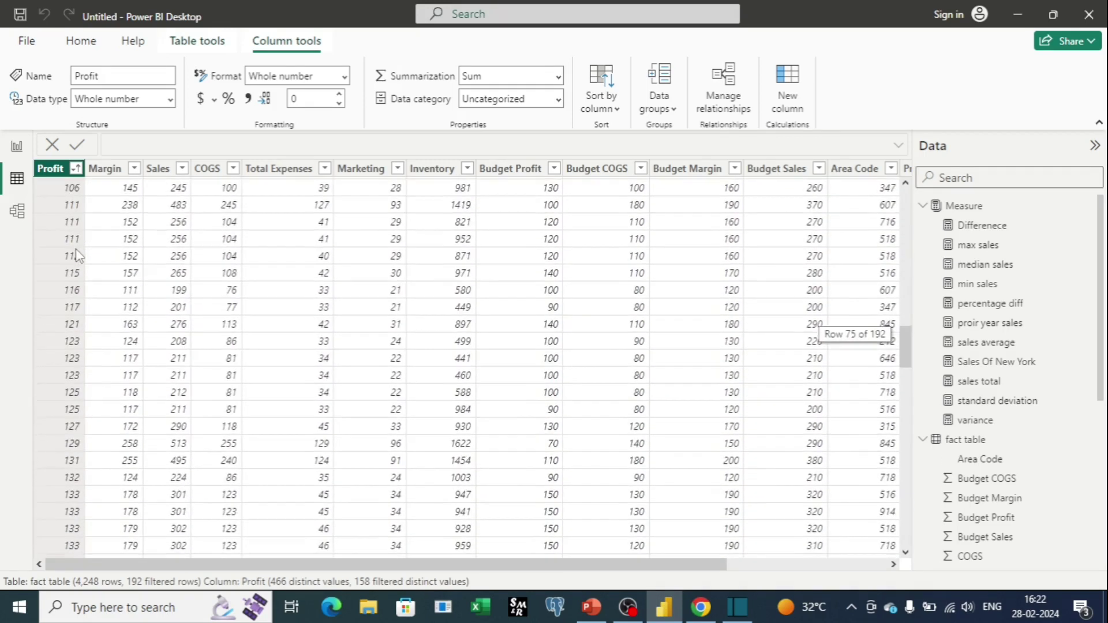
{"action": "scroll", "coordinate": [79, 256], "scroll_direction": "down", "scroll_amount": 20}
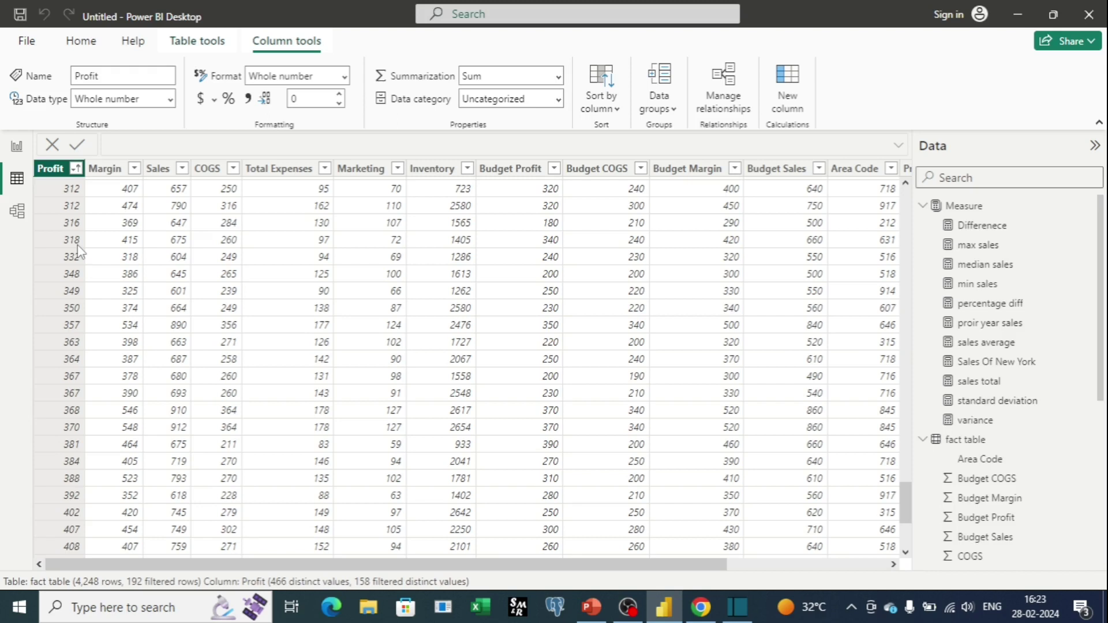
{"action": "scroll", "coordinate": [77, 245], "scroll_direction": "up", "scroll_amount": 15}
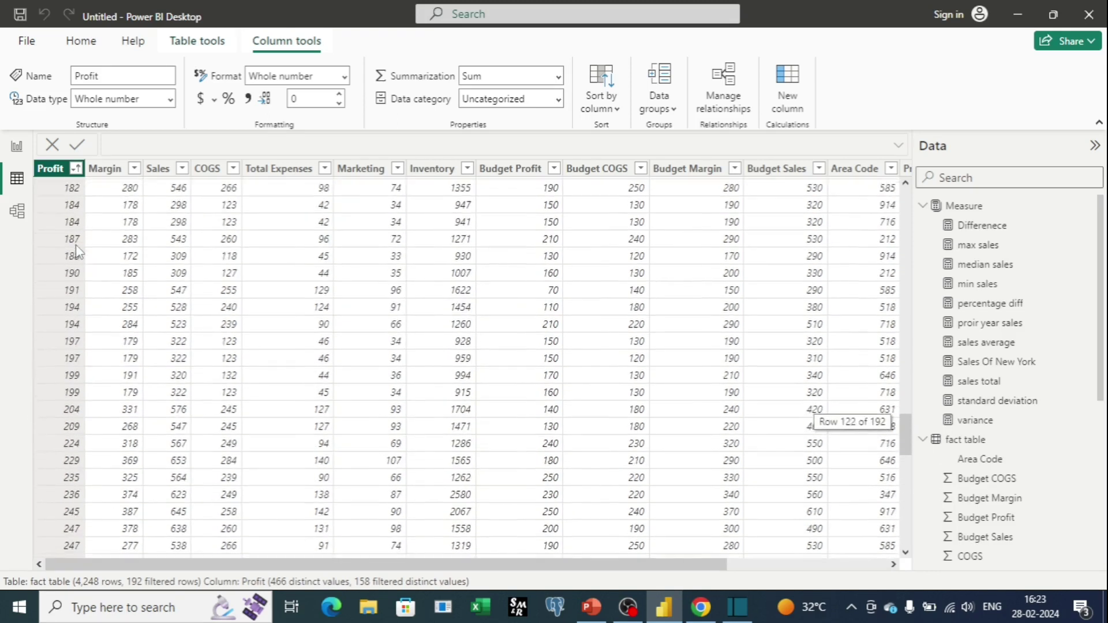
{"action": "scroll", "coordinate": [75, 244], "scroll_direction": "up", "scroll_amount": 10}
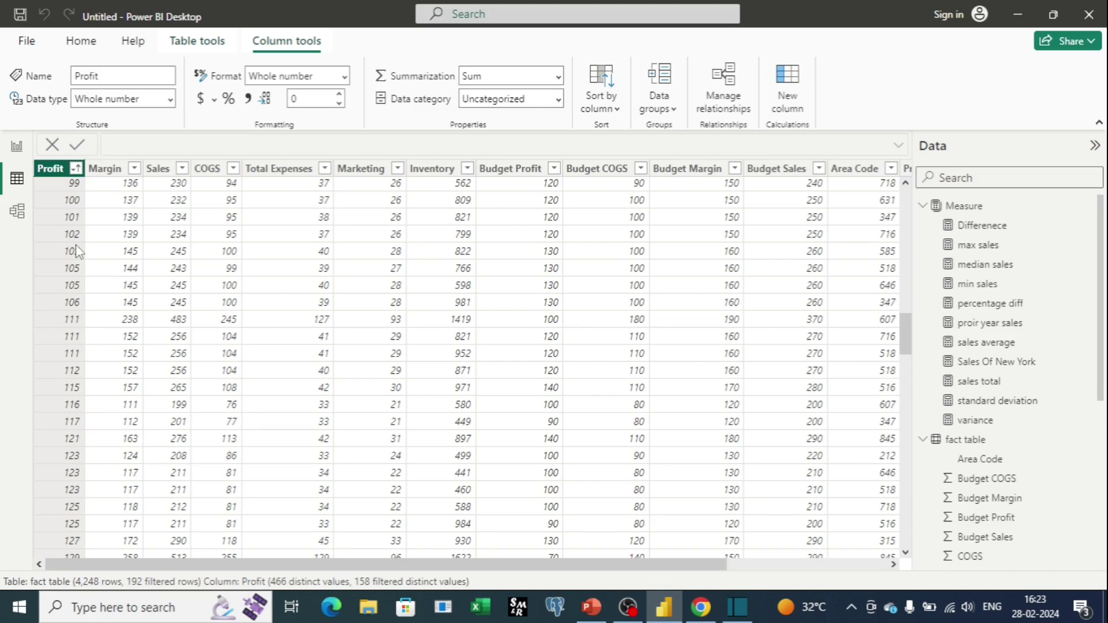
{"action": "scroll", "coordinate": [54, 340], "scroll_direction": "up", "scroll_amount": 10}
{"action": "scroll", "coordinate": [54, 339], "scroll_direction": "up", "scroll_amount": 3}
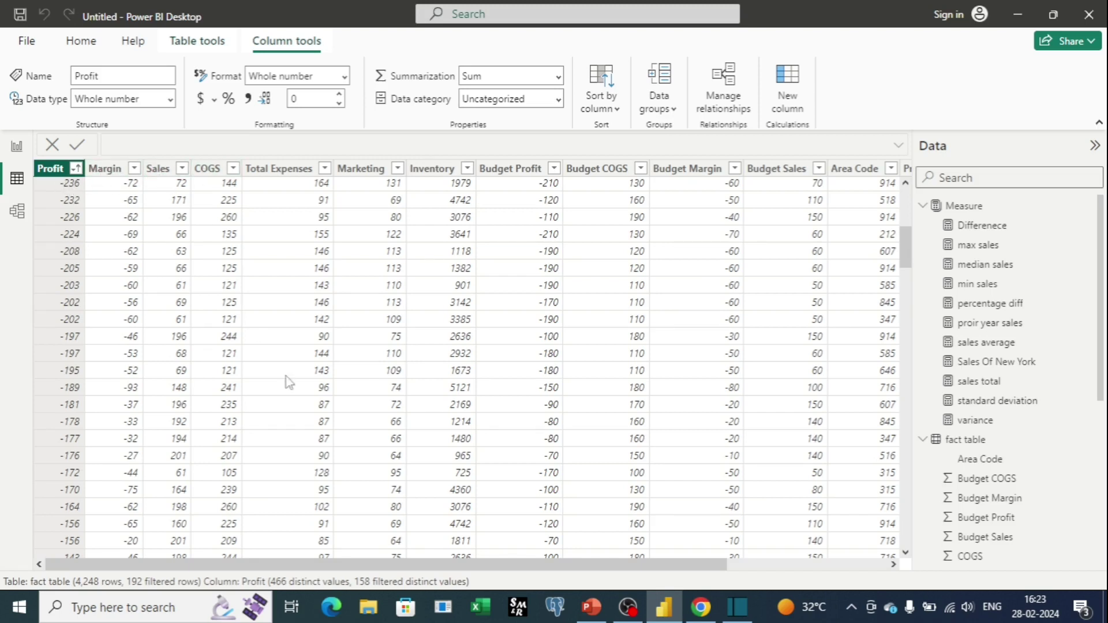
{"action": "mouse_move", "coordinate": [608, 566]}
{"action": "left_mouse_down"}
{"action": "mouse_move", "coordinate": [767, 577]}
{"action": "mouse_move", "coordinate": [608, 569]}
{"action": "left_mouse_up"}
{"action": "scroll", "coordinate": [209, 333], "scroll_direction": "down", "scroll_amount": 3}
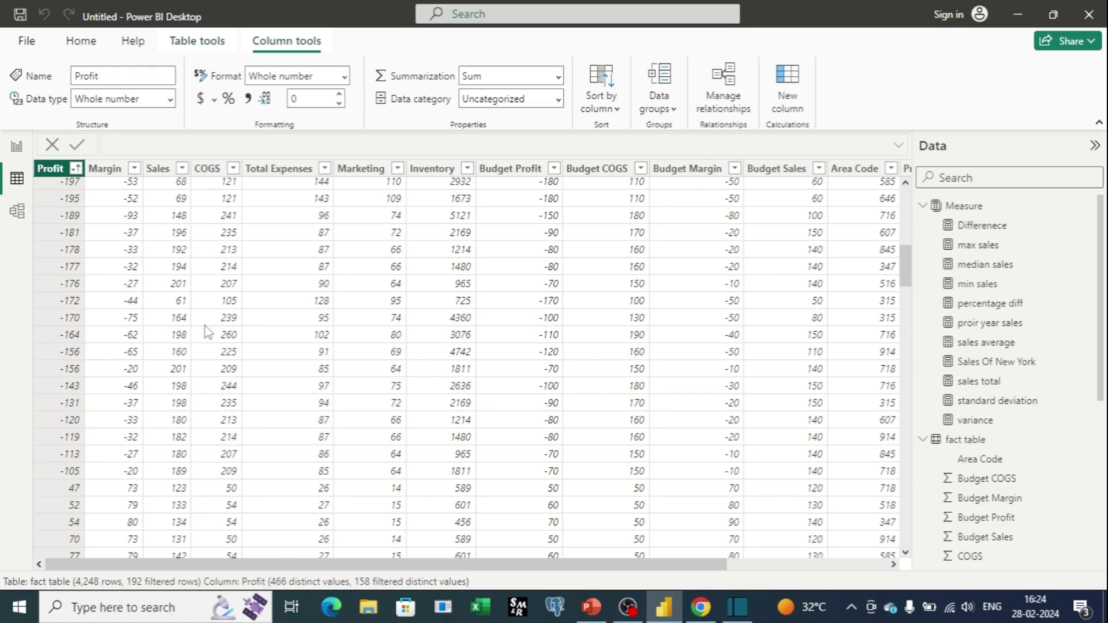
Step: Create a new calculated table and name it "profit more than 250" in its formula
{"action": "left_click", "coordinate": [196, 42]}
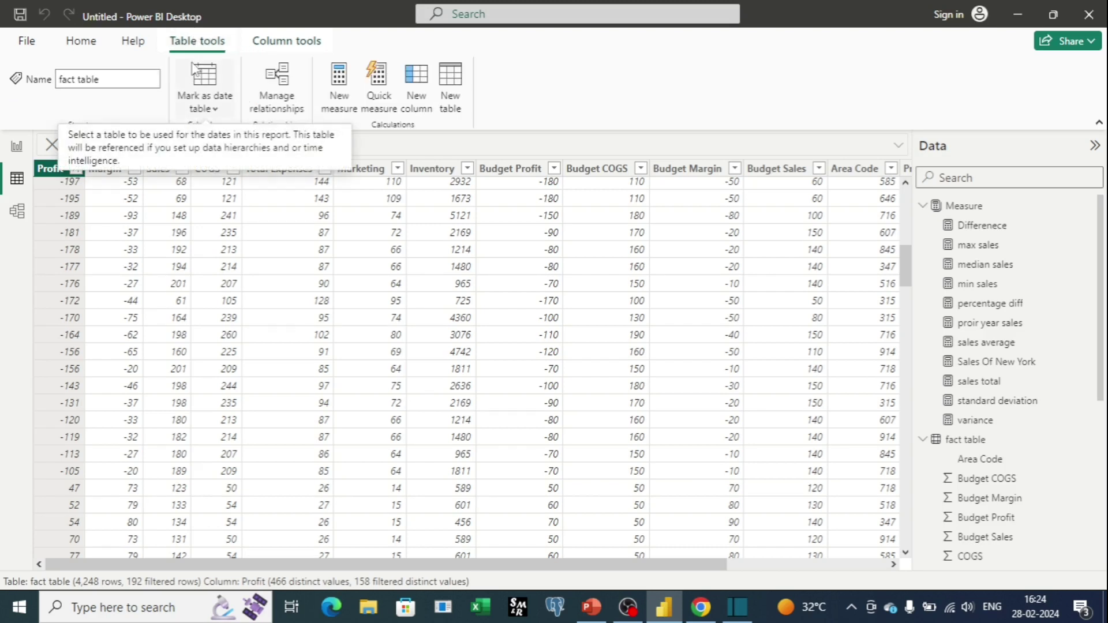
{"action": "left_click", "coordinate": [448, 87]}
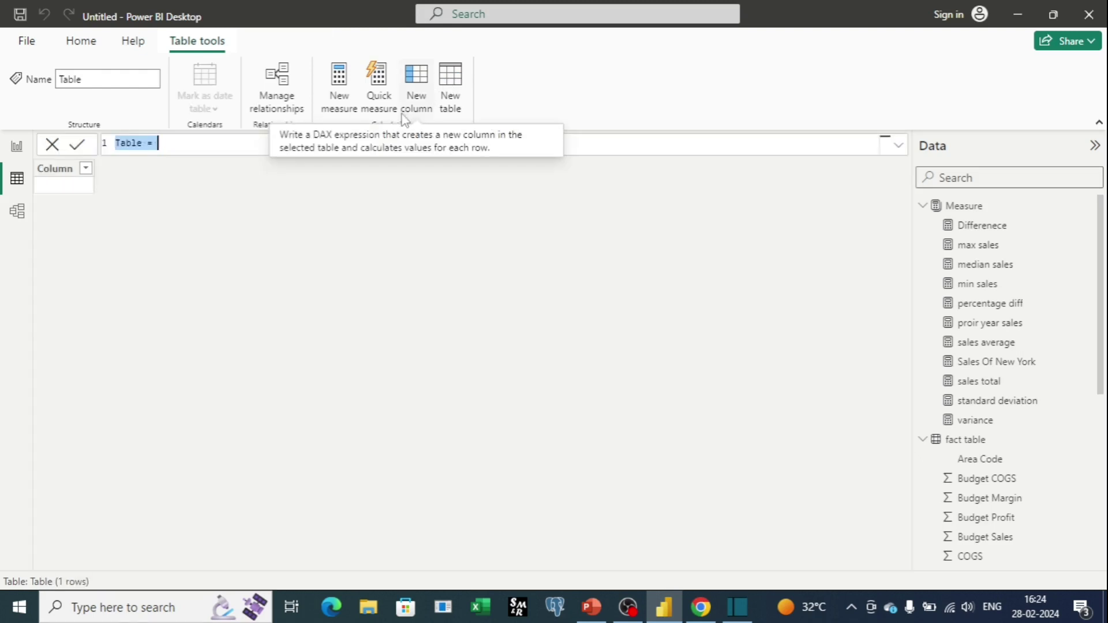
{"action": "key", "text": "ctrl+a"}
{"action": "key", "text": "BackSpace"}
{"action": "type", "text": "pr"}
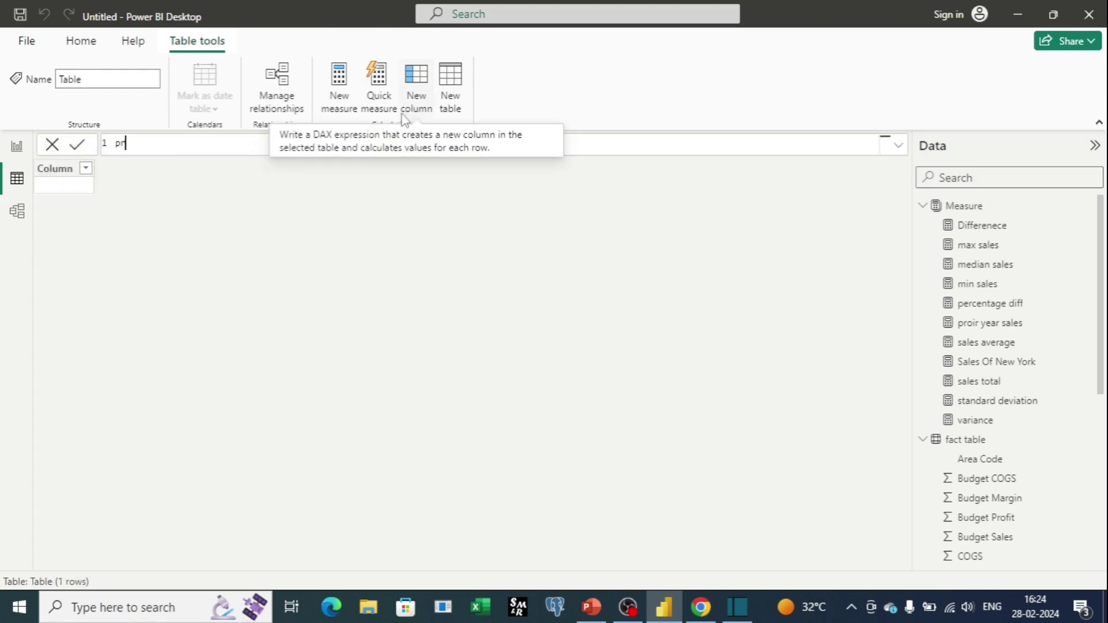
{"action": "type", "text": "ofit more than 250"}
{"action": "type", "text": "= "}
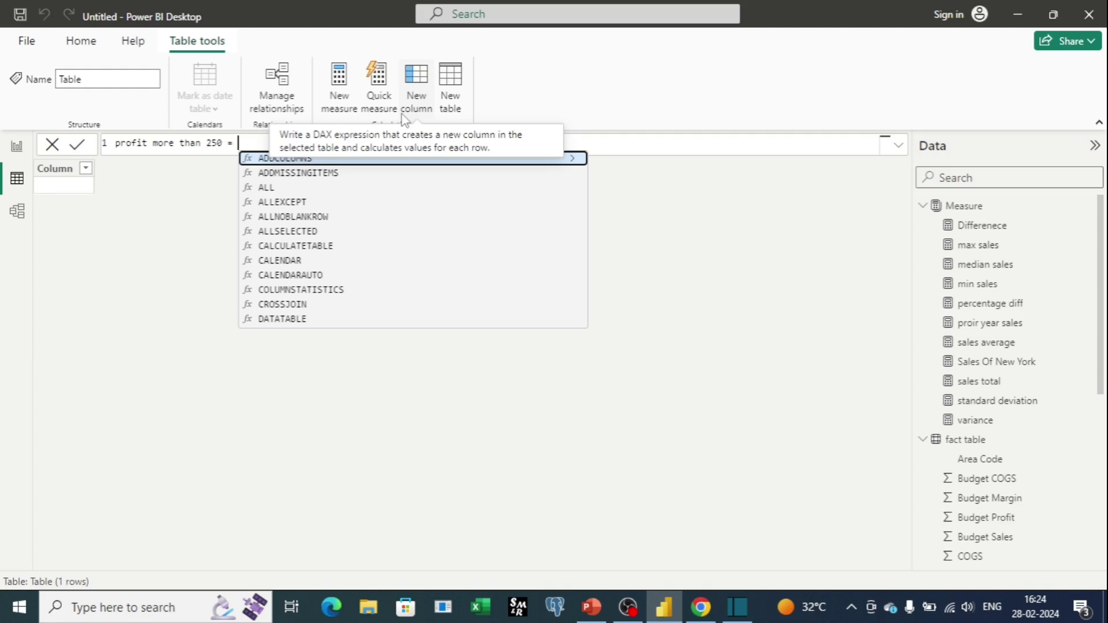
Step: Define the new table with FILTER on 'fact table' where 'fact table'[Profit]>250, and commit the formula
{"action": "type", "text": "filter"}
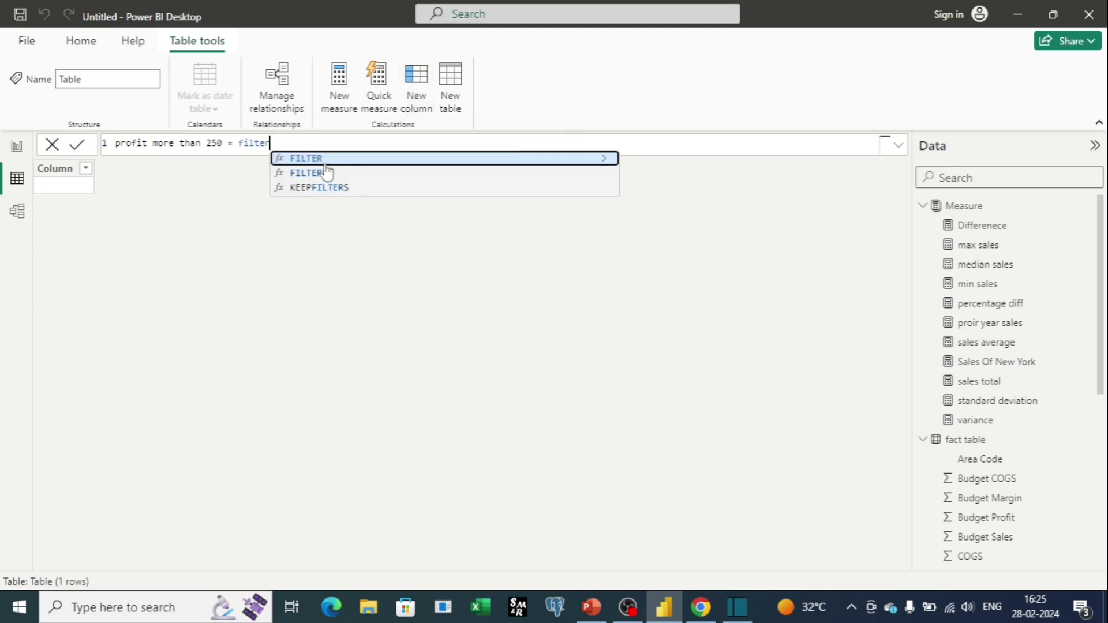
{"action": "key", "text": "Tab"}
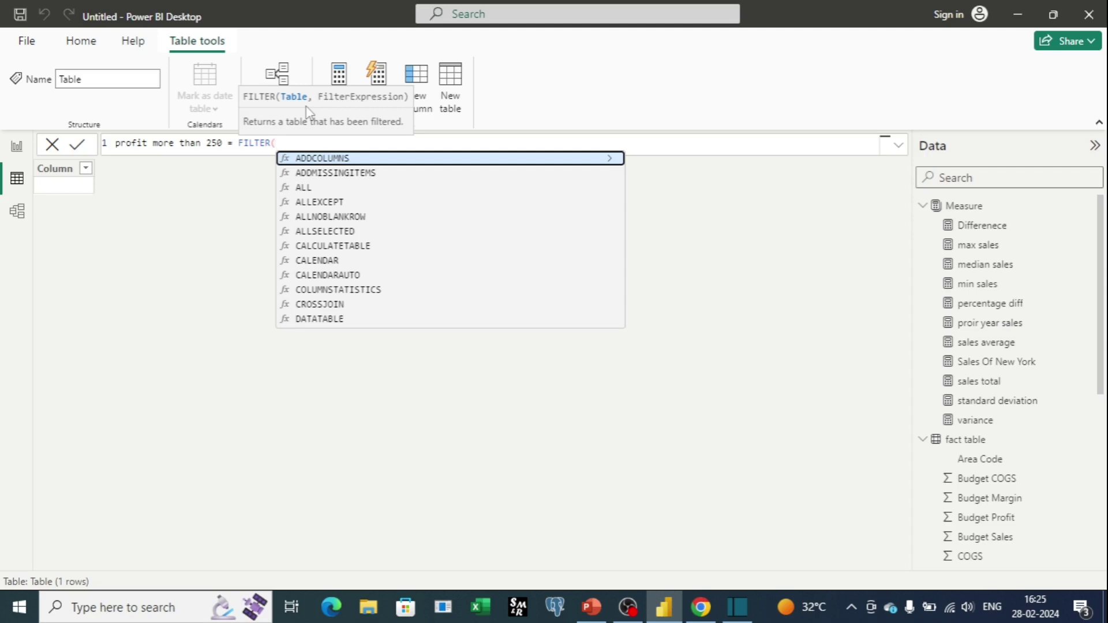
{"action": "type", "text": "fac"}
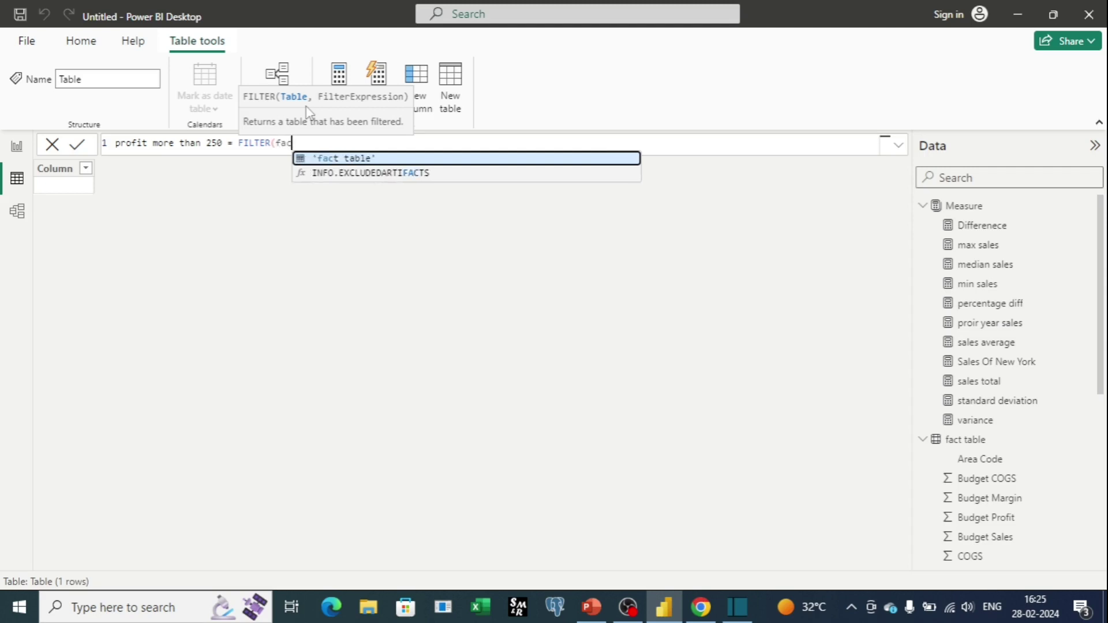
{"action": "left_click", "coordinate": [344, 161]}
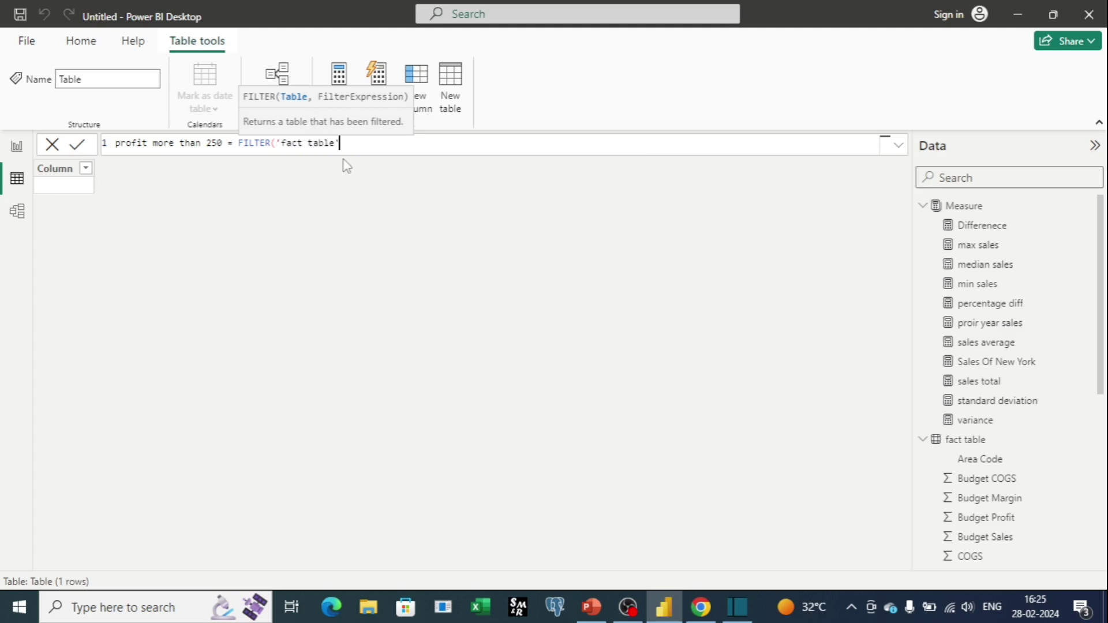
{"action": "type", "text": ","}
{"action": "type", "text": "fact"}
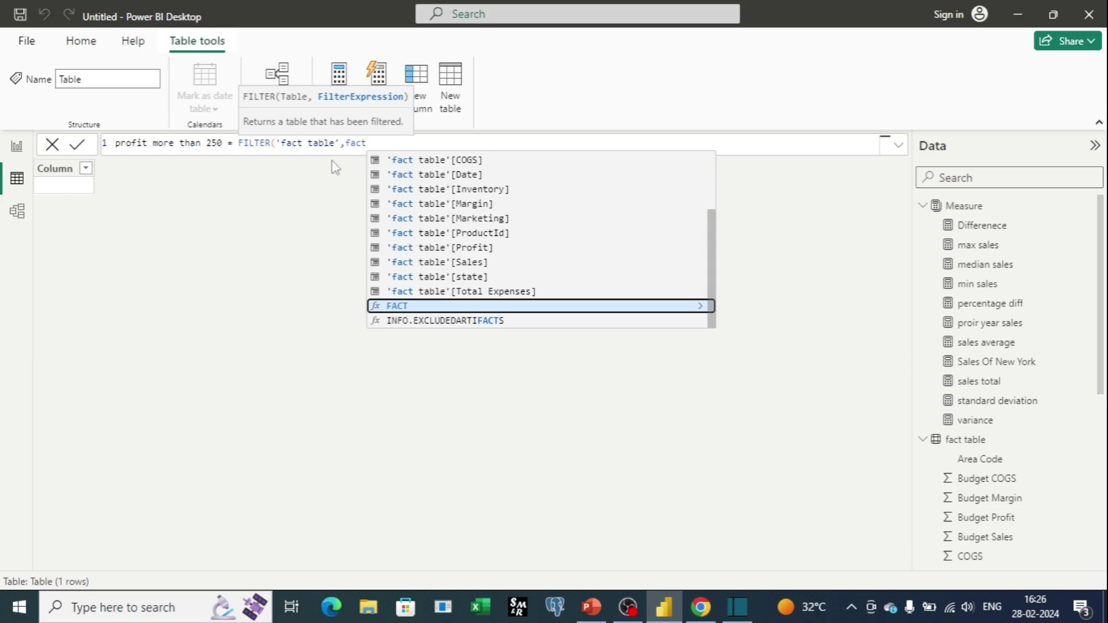
{"action": "left_click", "coordinate": [444, 250]}
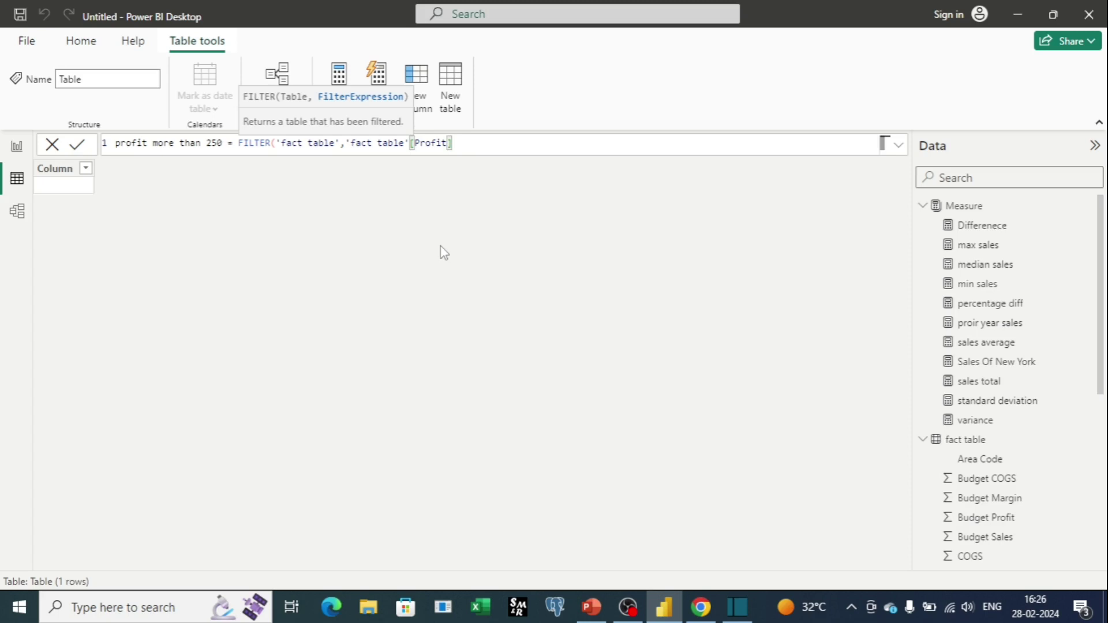
{"action": "type", "text": ">250"}
{"action": "type", "text": ")"}
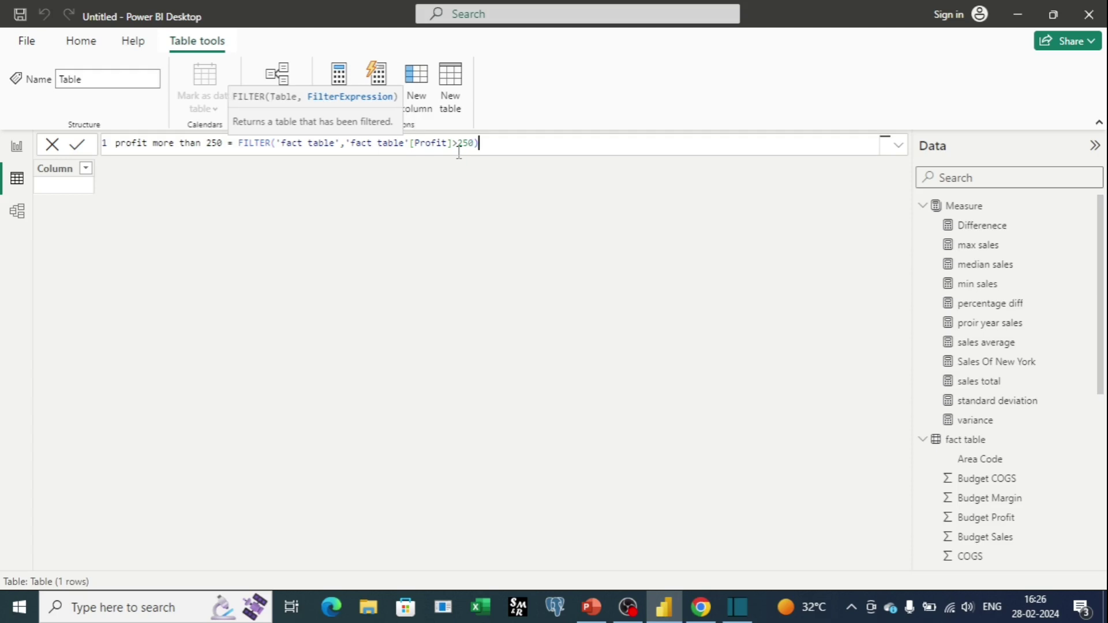
{"action": "key", "text": "Return"}
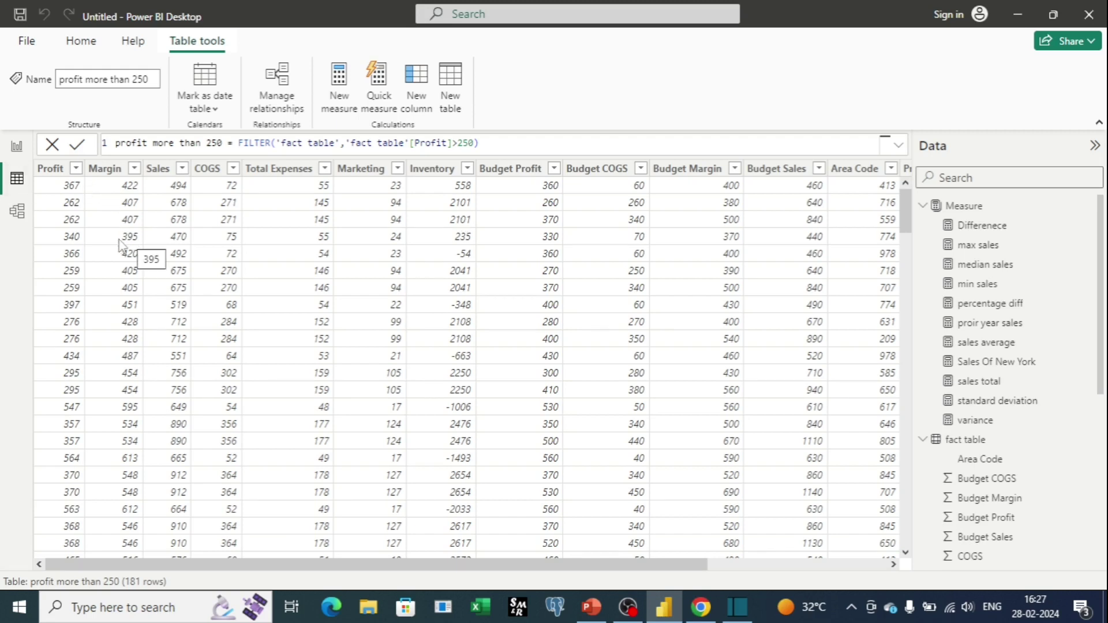
Step: Examine the list of distinct Profit values in the "profit more than 250" table, without applying any filter
{"action": "left_click", "coordinate": [76, 168]}
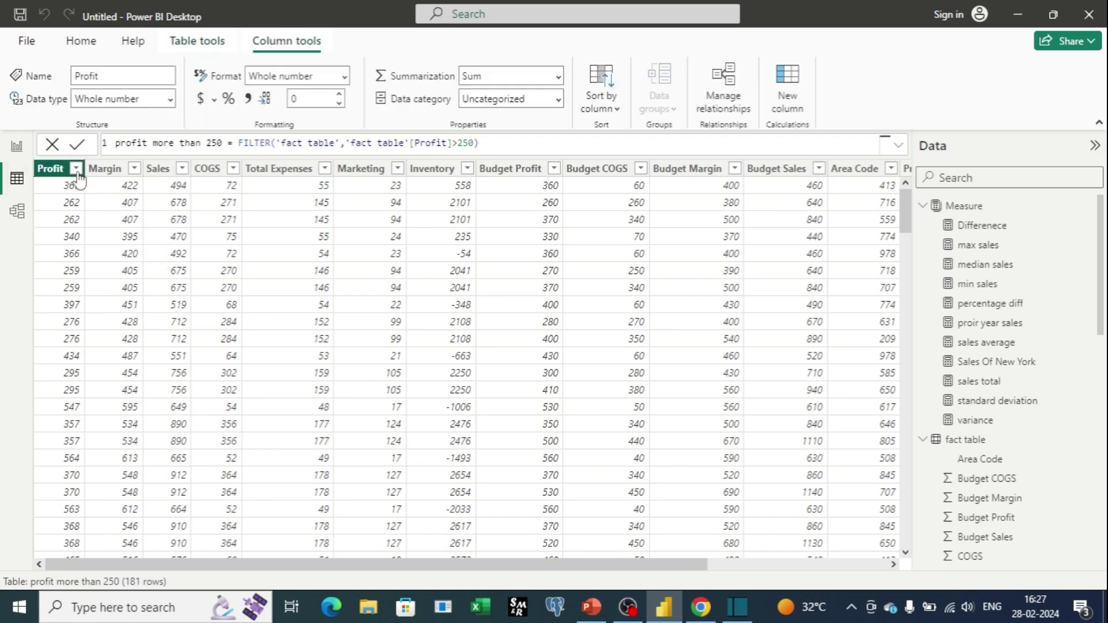
{"action": "scroll", "coordinate": [134, 303], "scroll_direction": "down", "scroll_amount": 3}
{"action": "scroll", "coordinate": [134, 302], "scroll_direction": "up", "scroll_amount": 3}
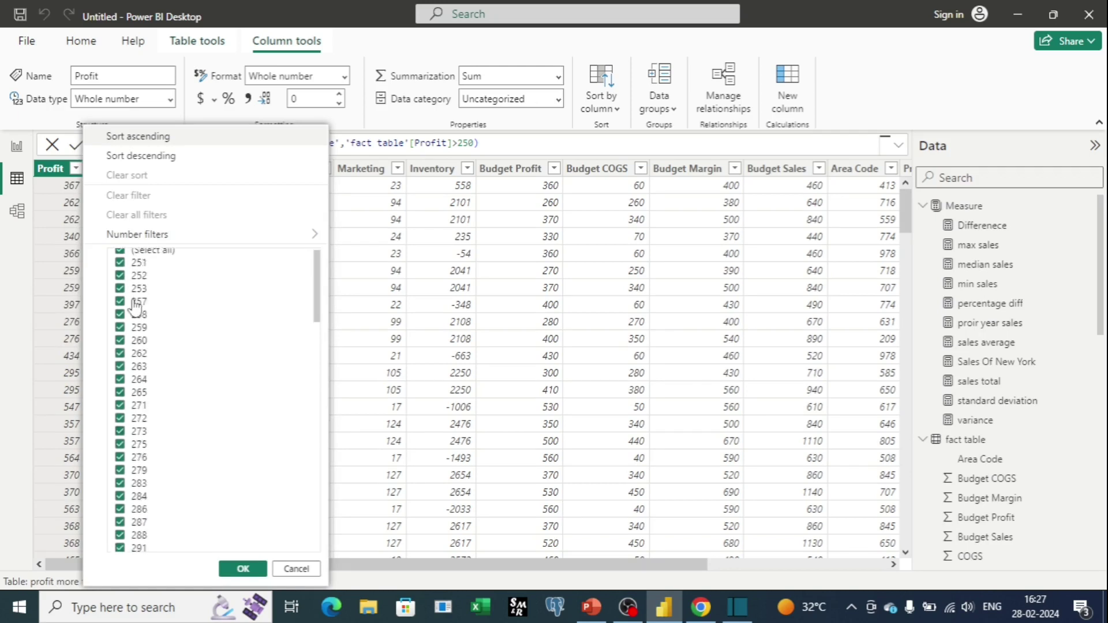
{"action": "scroll", "coordinate": [138, 347], "scroll_direction": "down", "scroll_amount": 4}
{"action": "scroll", "coordinate": [138, 346], "scroll_direction": "down", "scroll_amount": 10}
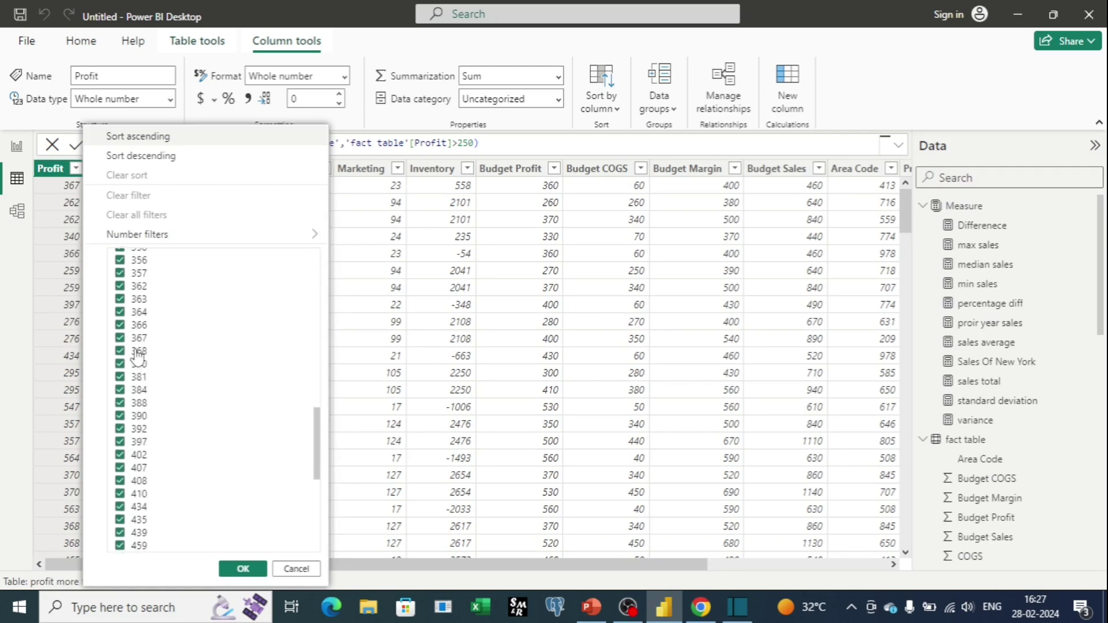
{"action": "scroll", "coordinate": [140, 376], "scroll_direction": "up", "scroll_amount": 12}
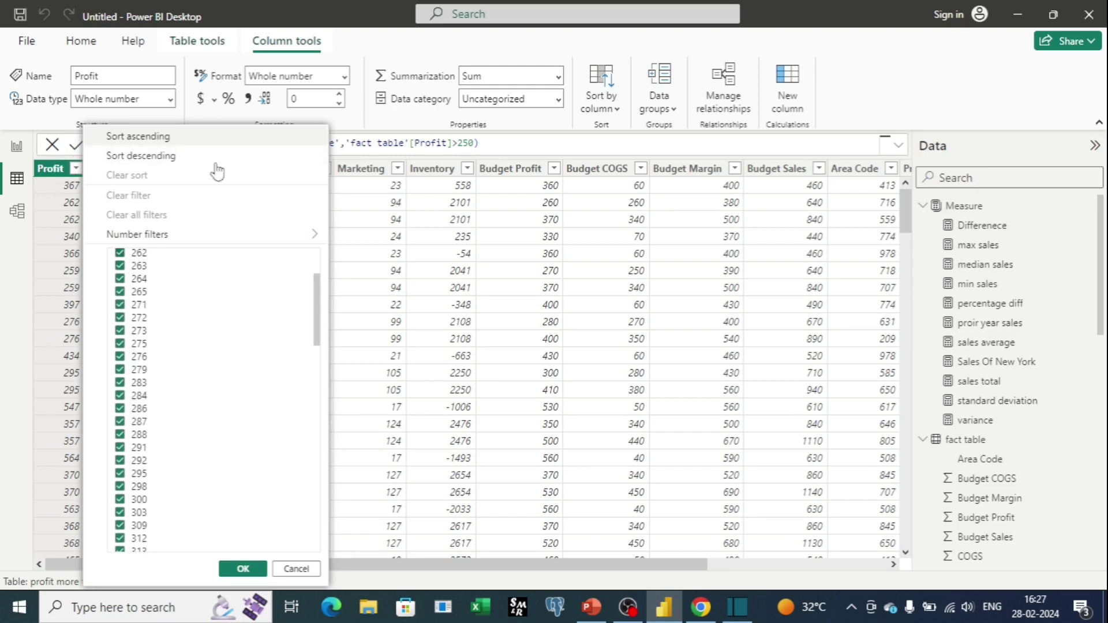
{"action": "left_click", "coordinate": [399, 225]}
Step: Compare the fields and row count of the "profit more than 250" table with those of the fact table
{"action": "scroll", "coordinate": [975, 501], "scroll_direction": "down", "scroll_amount": 5}
{"action": "scroll", "coordinate": [976, 501], "scroll_direction": "up", "scroll_amount": 5}
{"action": "scroll", "coordinate": [976, 438], "scroll_direction": "down", "scroll_amount": 4}
{"action": "scroll", "coordinate": [976, 411], "scroll_direction": "down", "scroll_amount": 6}
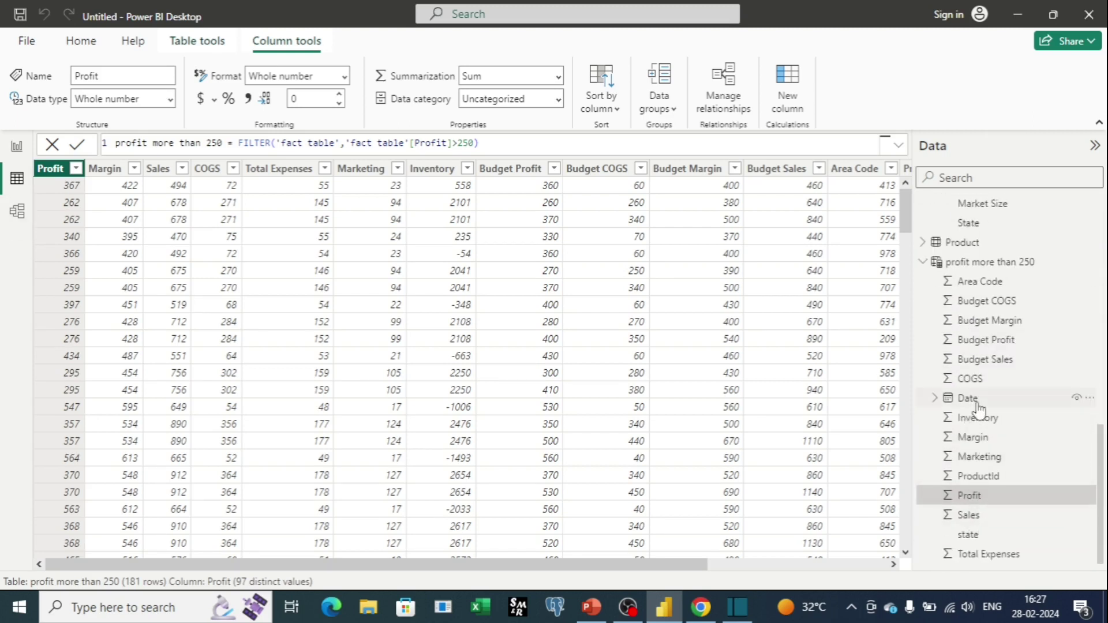
{"action": "scroll", "coordinate": [1011, 306], "scroll_direction": "up", "scroll_amount": 6}
{"action": "scroll", "coordinate": [1011, 324], "scroll_direction": "down", "scroll_amount": 6}
{"action": "scroll", "coordinate": [982, 358], "scroll_direction": "up", "scroll_amount": 10}
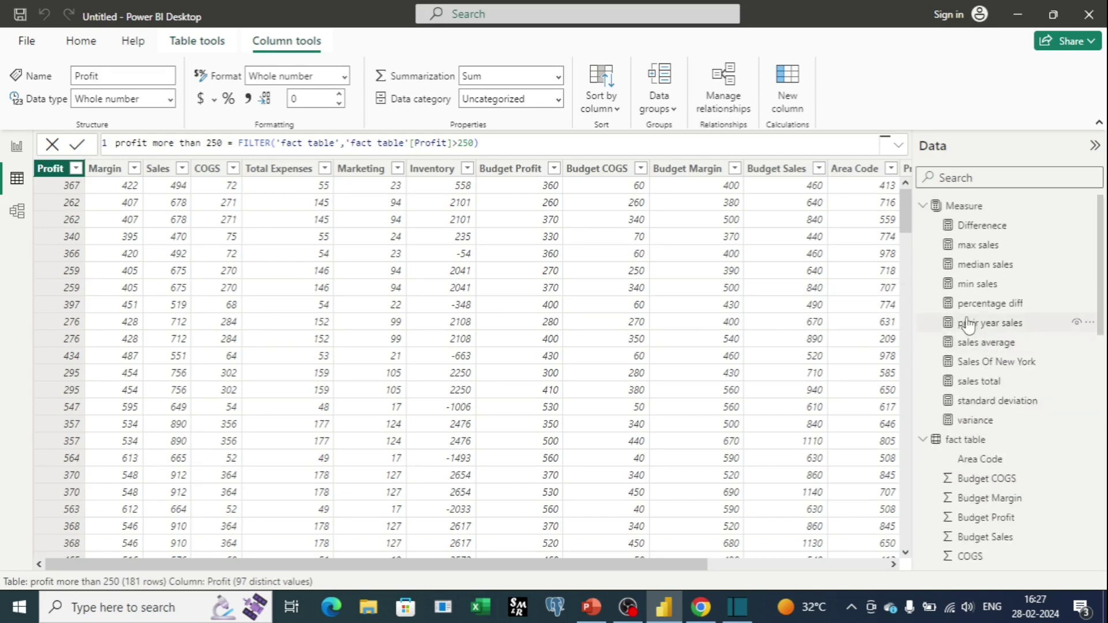
{"action": "left_click", "coordinate": [989, 442]}
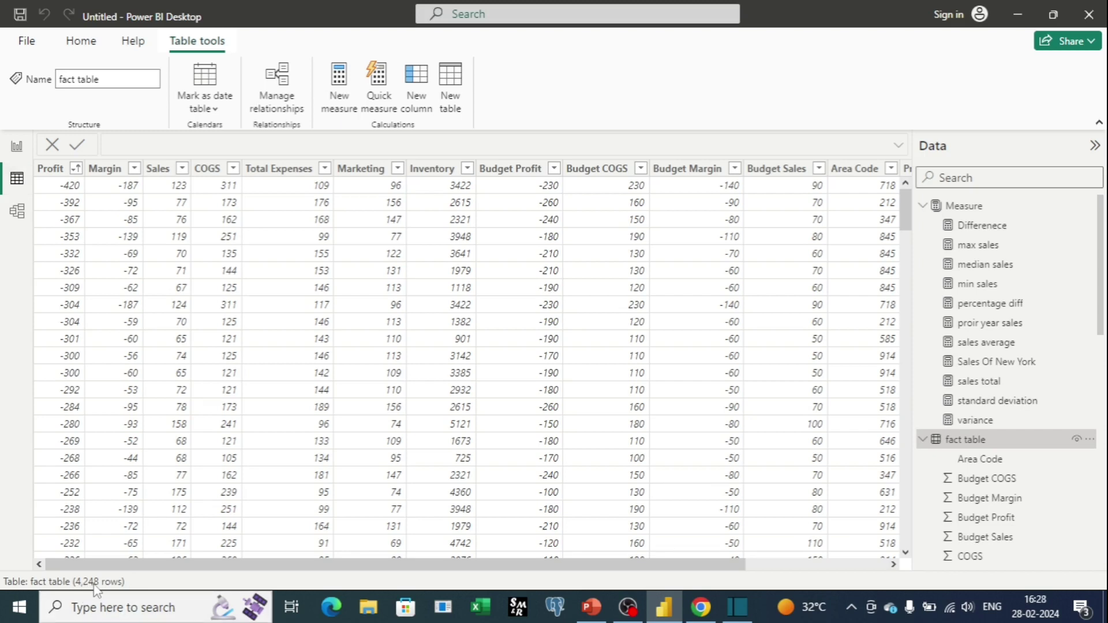
{"action": "scroll", "coordinate": [964, 479], "scroll_direction": "down", "scroll_amount": 10}
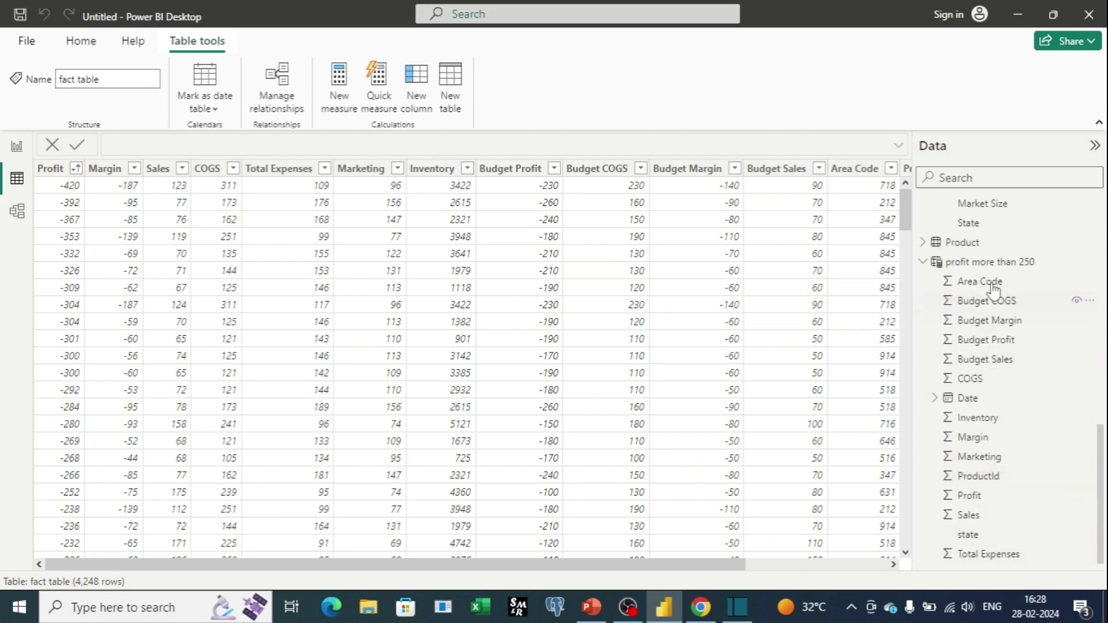
{"action": "left_click", "coordinate": [994, 264]}
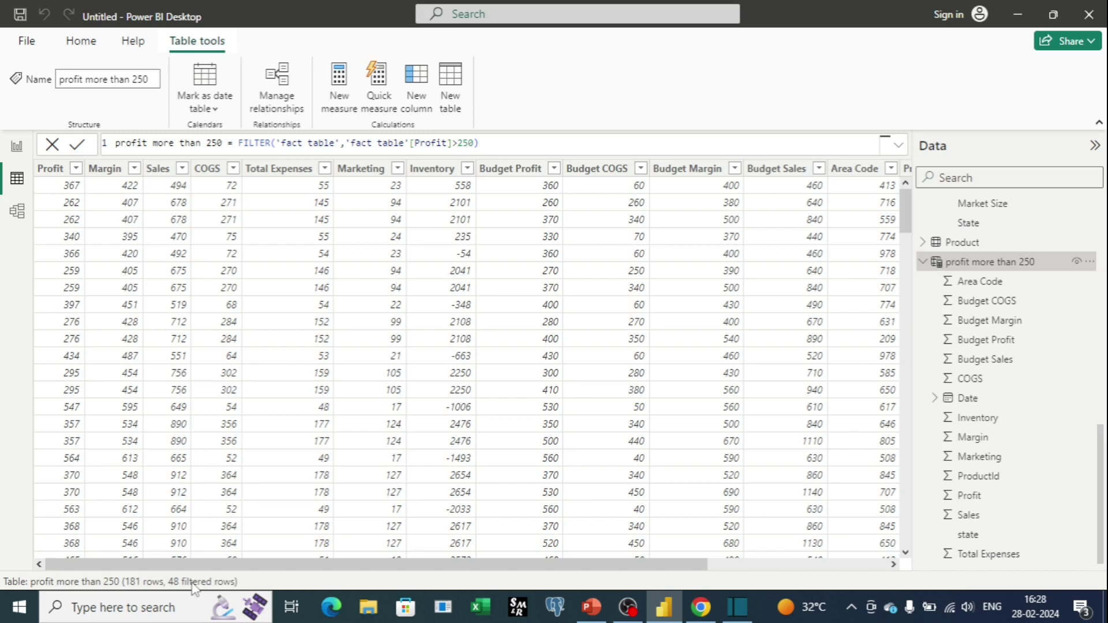
Step: Set the profit threshold in the calculated table's FILTER formula to 500 and commit it
{"action": "left_click", "coordinate": [465, 144]}
{"action": "key", "text": "BackSpace"}
{"action": "type", "text": "500"}
{"action": "key", "text": "Delete"}
{"action": "key", "text": "Delete"}
{"action": "key", "text": "Return"}
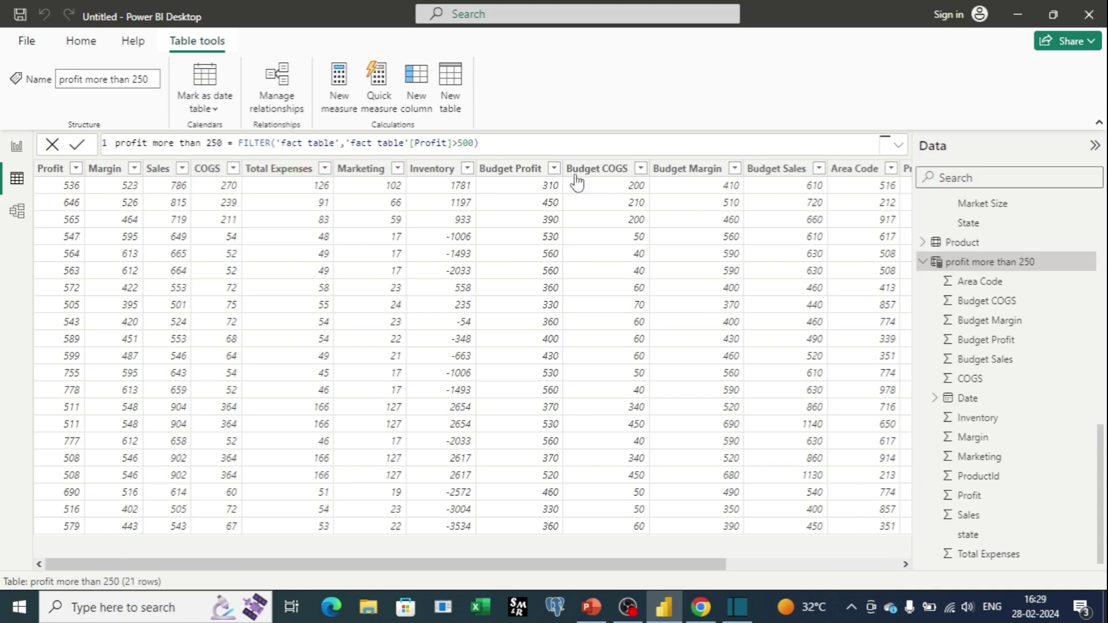
Step: Rename the "profit more than 250" table as "High Profit Table"
{"action": "right_click", "coordinate": [971, 267]}
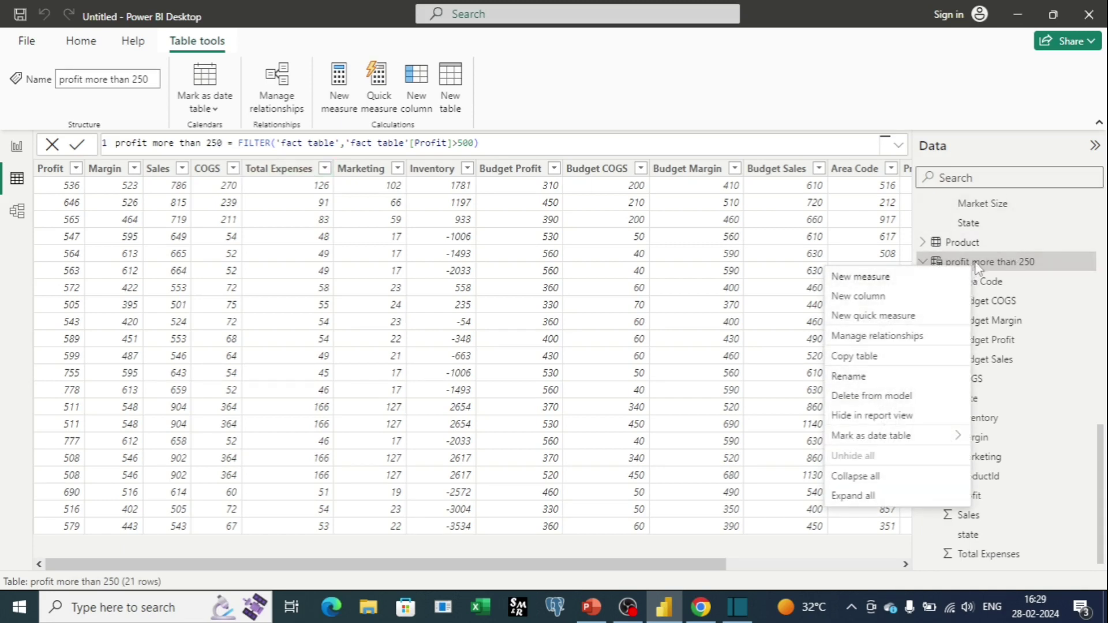
{"action": "left_click", "coordinate": [870, 377]}
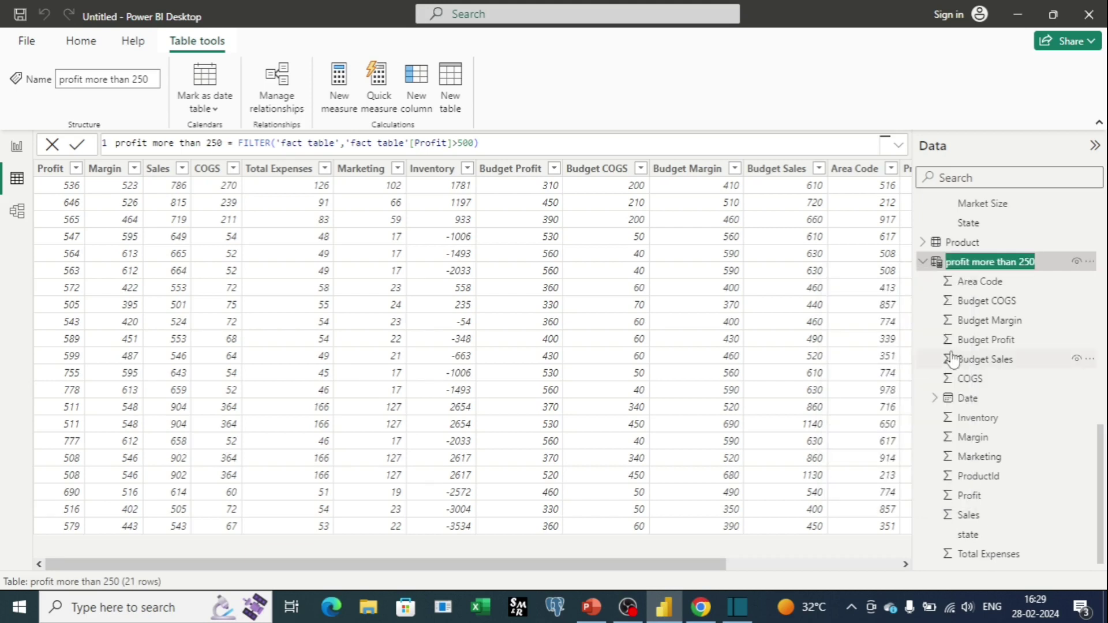
{"action": "key", "text": "BackSpace"}
{"action": "type", "text": "Pro"}
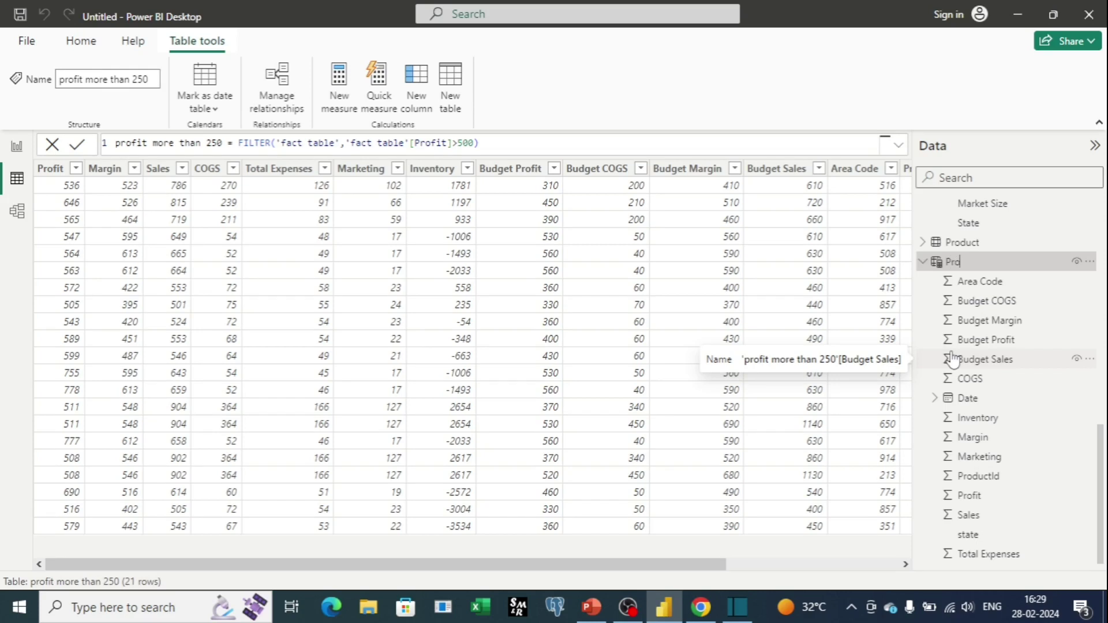
{"action": "key", "text": "BackSpace"}
{"action": "key", "text": "BackSpace"}
{"action": "key", "text": "BackSpace"}
{"action": "type", "text": "High Profit Table"}
{"action": "key", "text": "Return"}
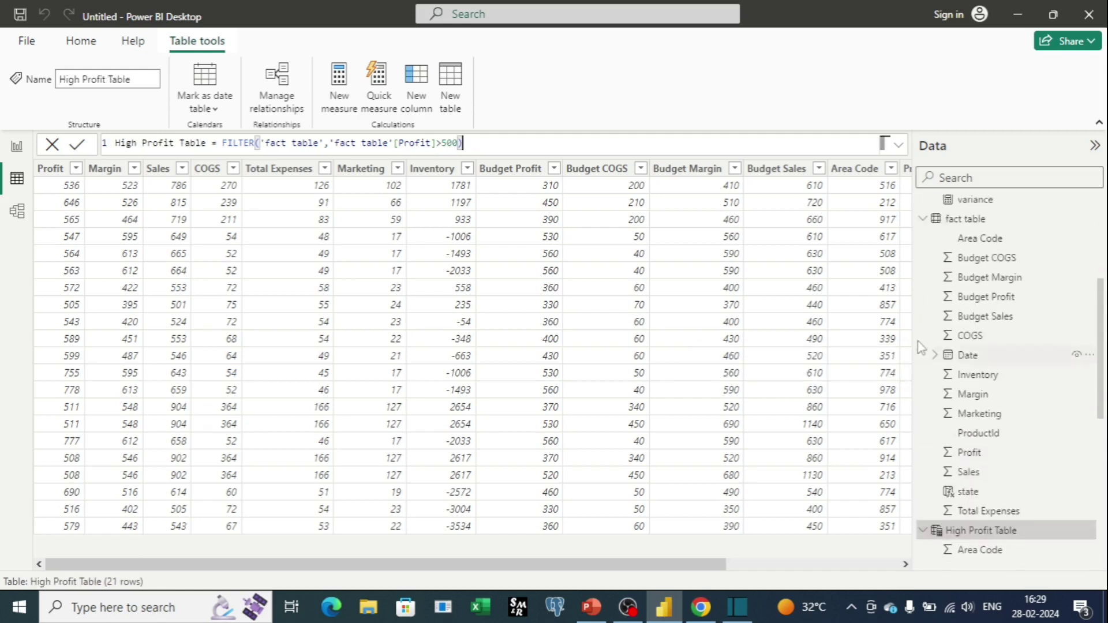